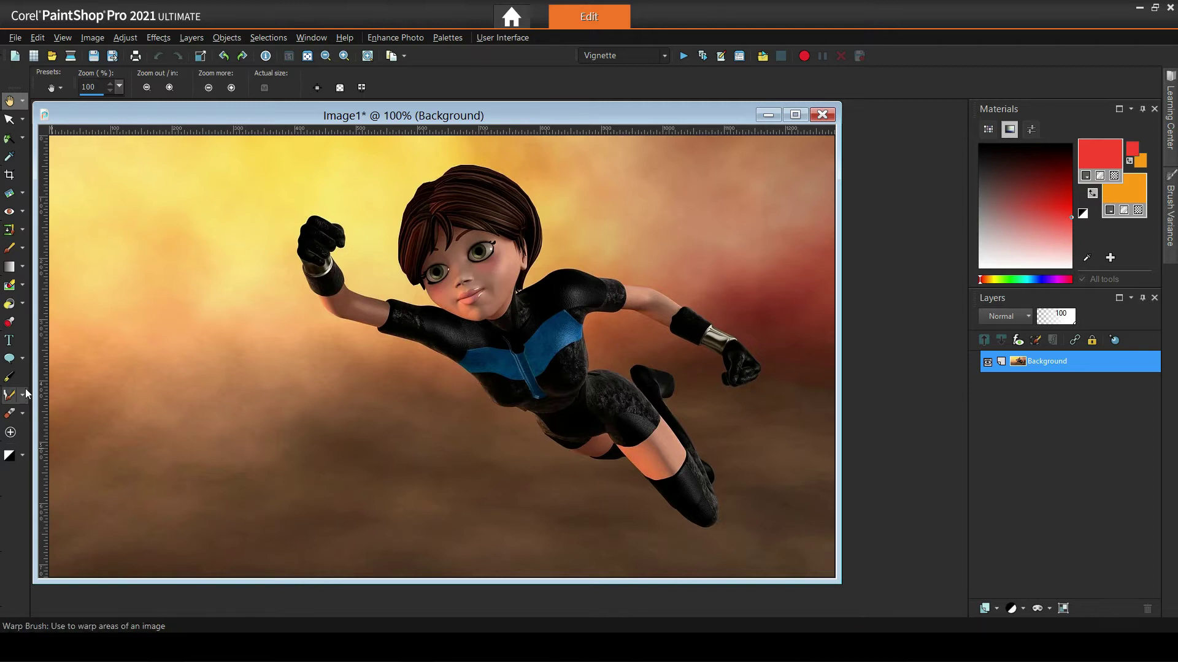
Add the two-line vector text "SUPER" / "WOMAN" in the lower-left area of the image with the Text tool.
{"action": "left_click", "coordinate": [10, 339]}
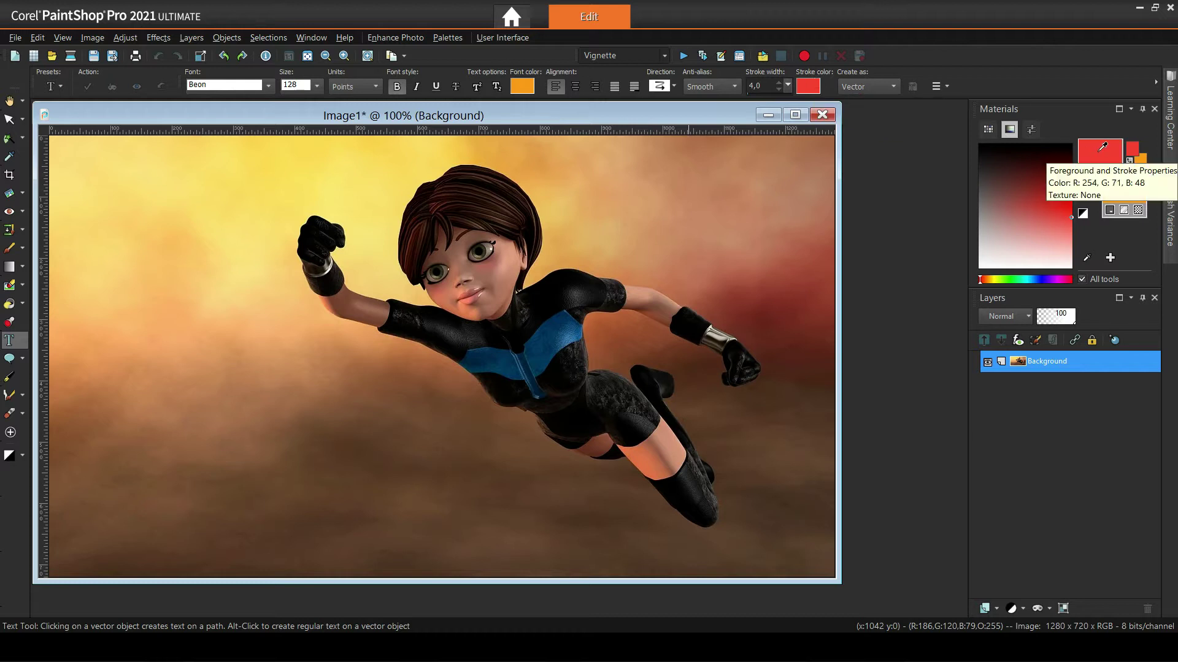
{"action": "left_click", "coordinate": [937, 87]}
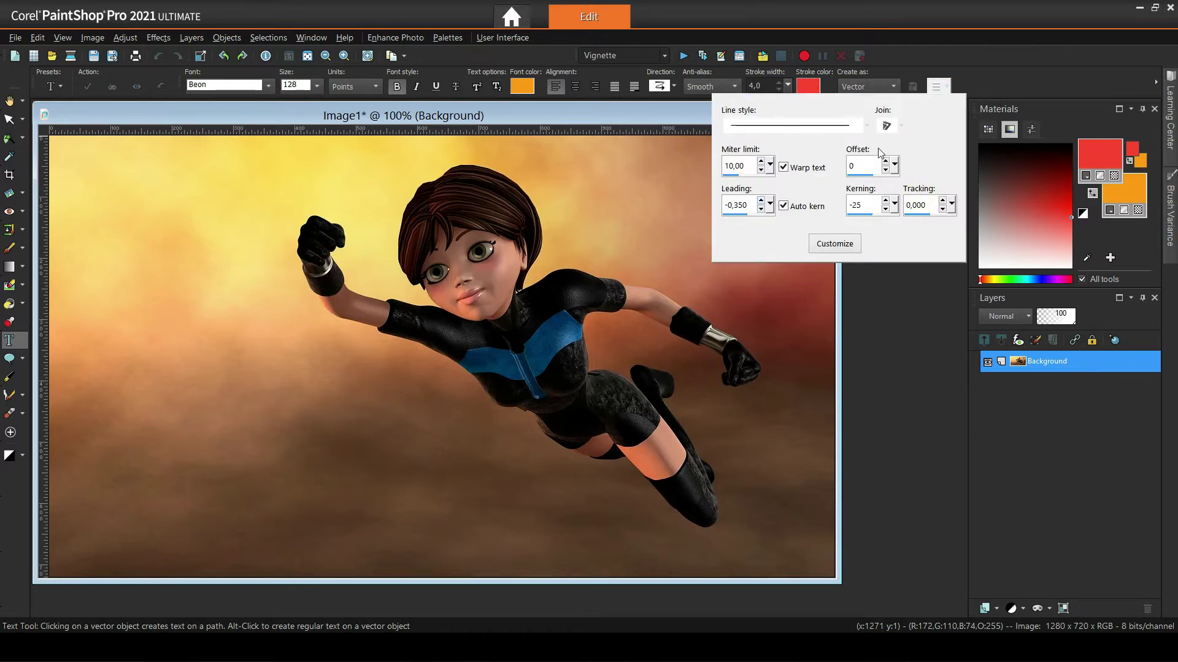
{"action": "left_click", "coordinate": [936, 86]}
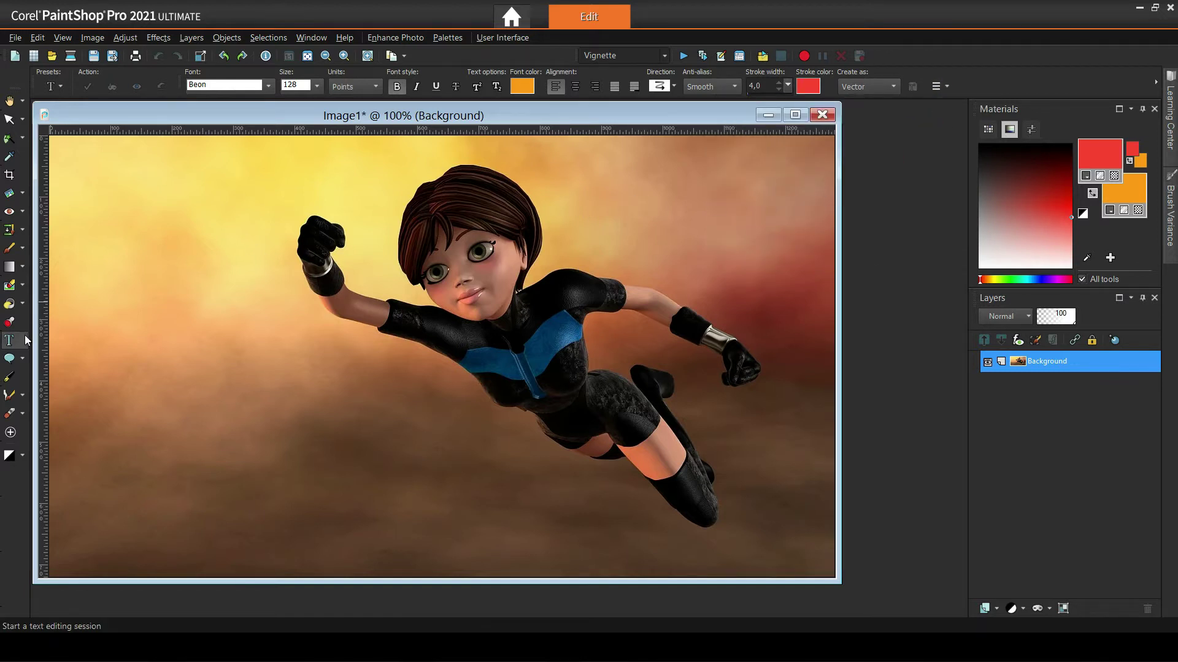
{"action": "left_click", "coordinate": [125, 459]}
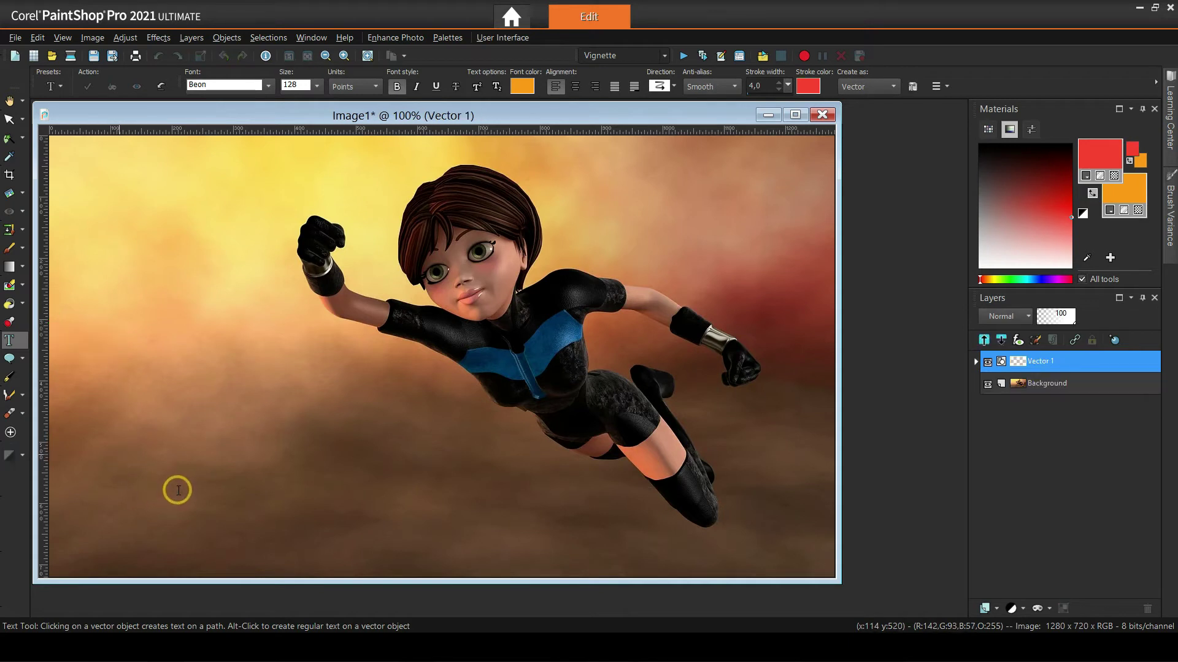
{"action": "type", "text": "SUPER"}
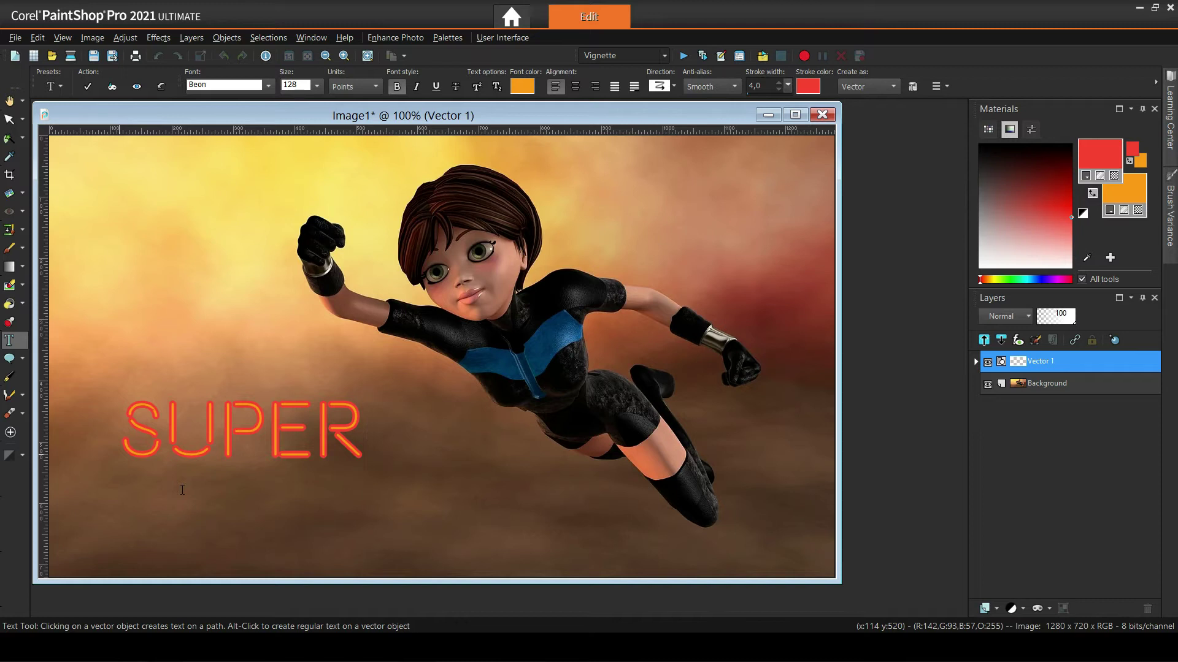
{"action": "key", "text": "Return"}
{"action": "type", "text": "WOMAN"}
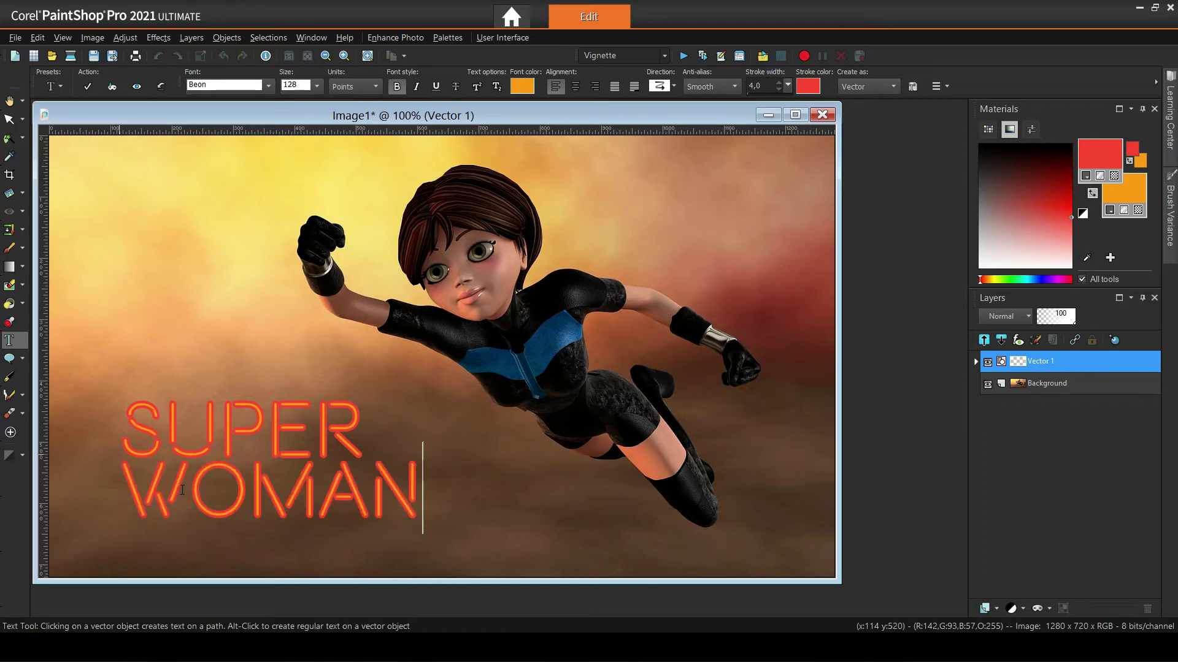
Move the insertion point between letters and lines of the SUPER WOMAN text and apply the text.
{"action": "key", "text": "Left"}
{"action": "key", "text": "Left"}
{"action": "key", "text": "Left"}
{"action": "key", "text": "Left"}
{"action": "key", "text": "Up"}
{"action": "key", "text": "Right"}
{"action": "key", "text": "Right"}
{"action": "key", "text": "Right"}
{"action": "key", "text": "Down"}
{"action": "key", "text": "Right"}
{"action": "key", "text": "Right"}
{"action": "key", "text": "Left"}
{"action": "key", "text": "Left"}
{"action": "key", "text": "Left"}
{"action": "key", "text": "Up"}
{"action": "key", "text": "Left"}
{"action": "key", "text": "Left"}
{"action": "left_click", "coordinate": [96, 92]}
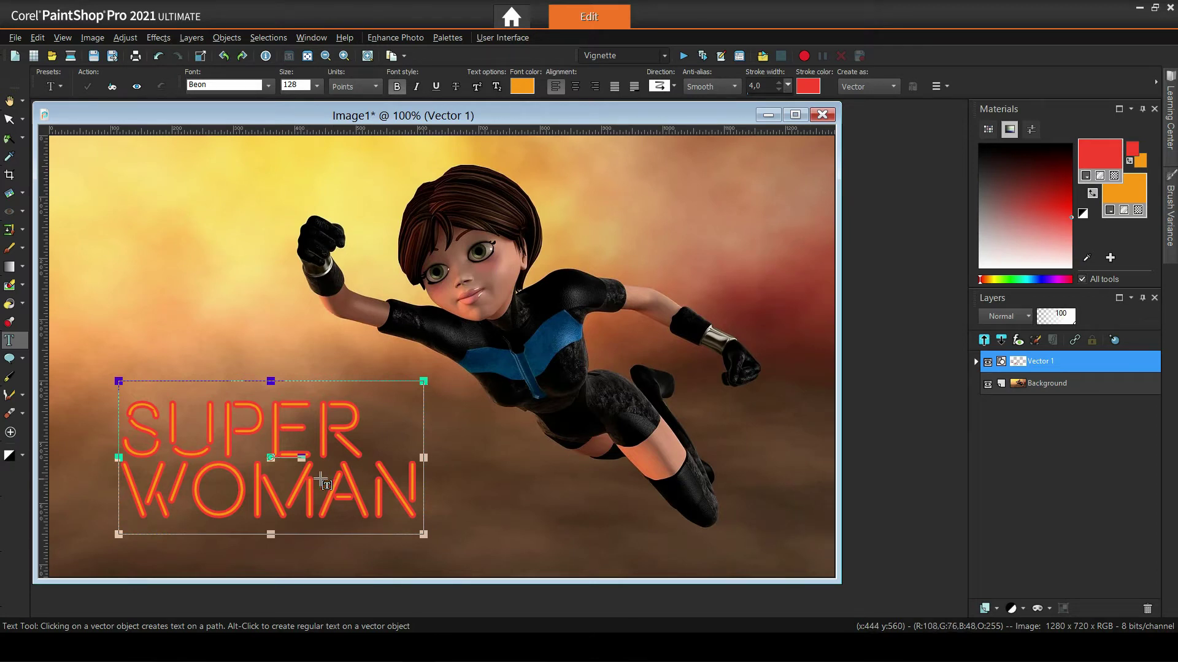
Expand the Vector 1 layer to examine the text object it contains, and collapse it again.
{"action": "mouse_move", "coordinate": [1035, 366]}
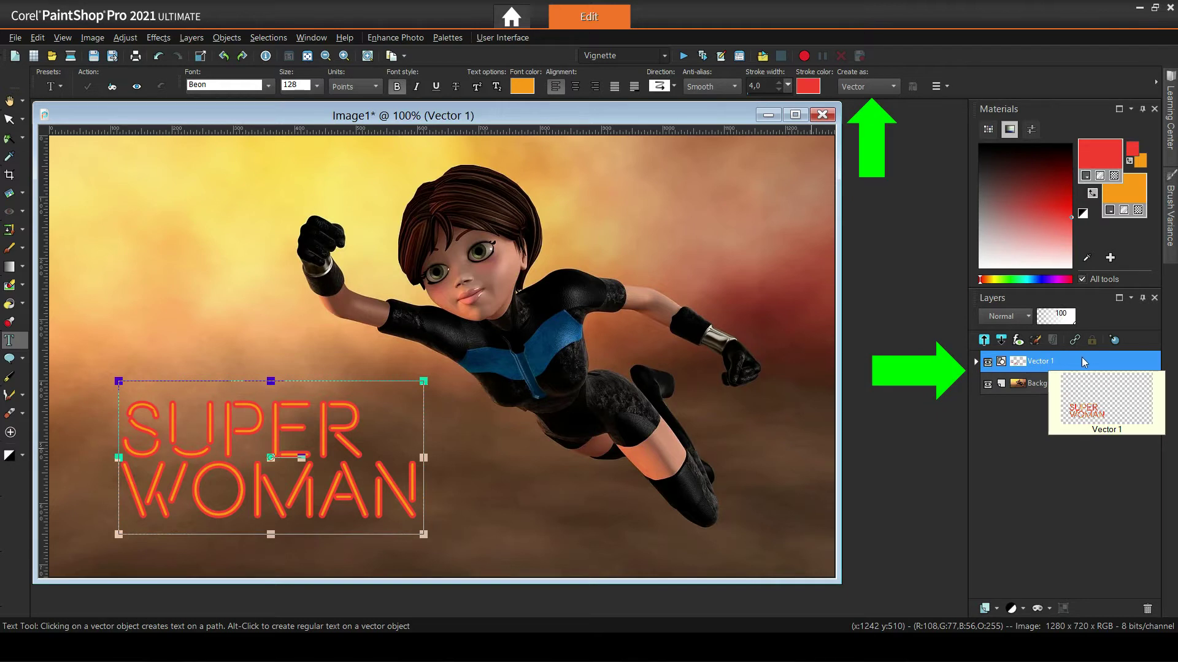
{"action": "left_click", "coordinate": [976, 363]}
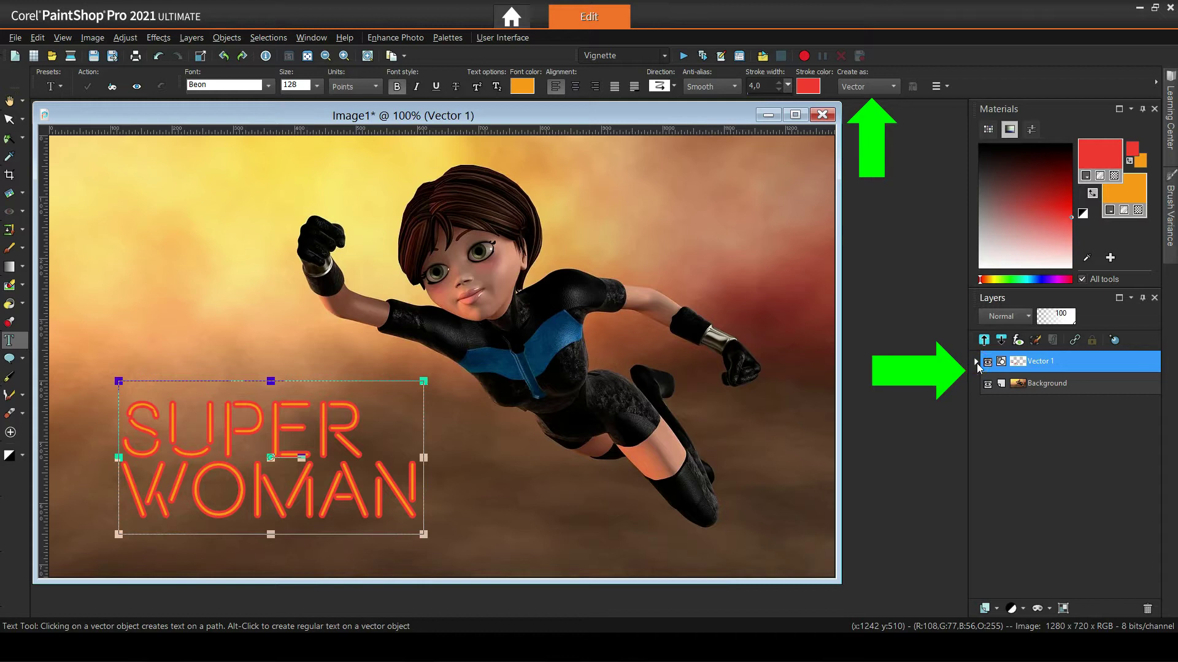
{"action": "mouse_move", "coordinate": [1060, 387]}
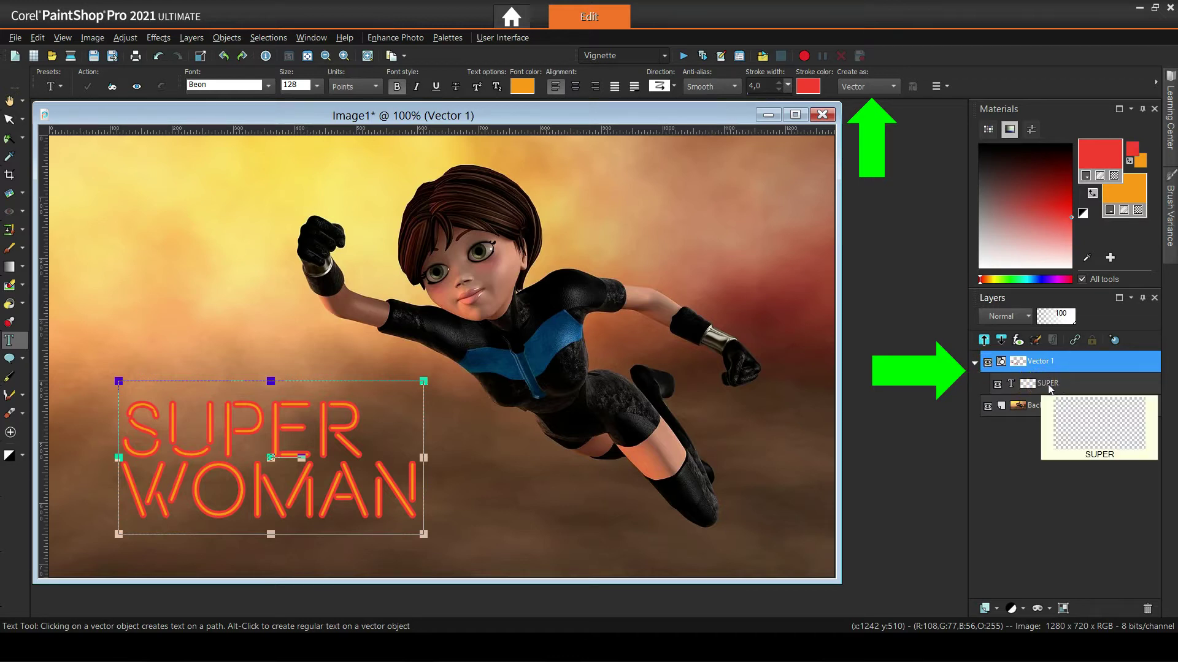
{"action": "left_click", "coordinate": [976, 363]}
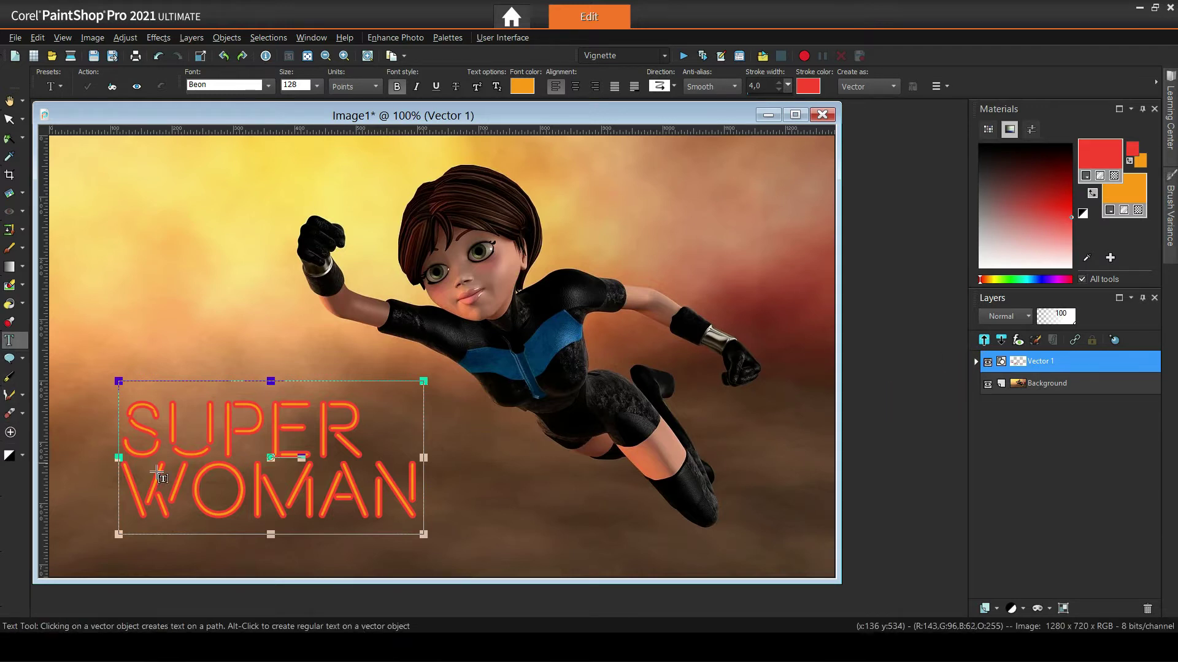
Move the SUPER WOMAN text closer to the lower-left corner of the image.
{"action": "left_click_drag", "start_coordinate": [270, 458], "coordinate": [219, 482]}
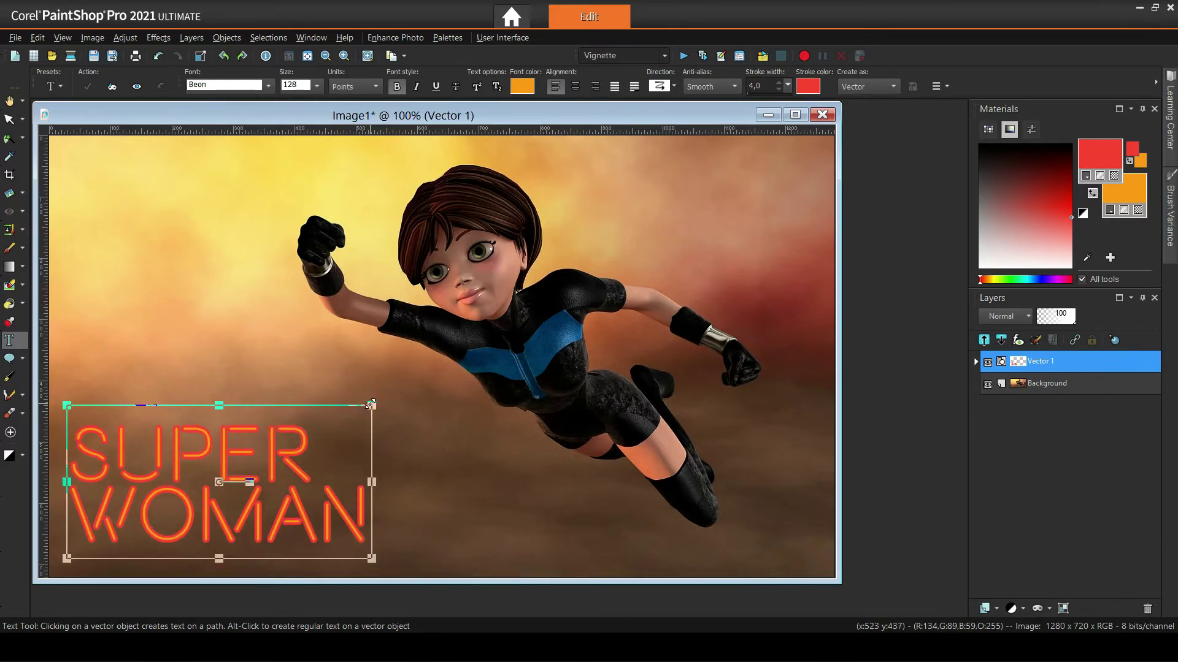
Try resizing and rotating the SUPER WOMAN text, and undo these transformations.
{"action": "left_click_drag", "start_coordinate": [371, 404], "coordinate": [410, 384]}
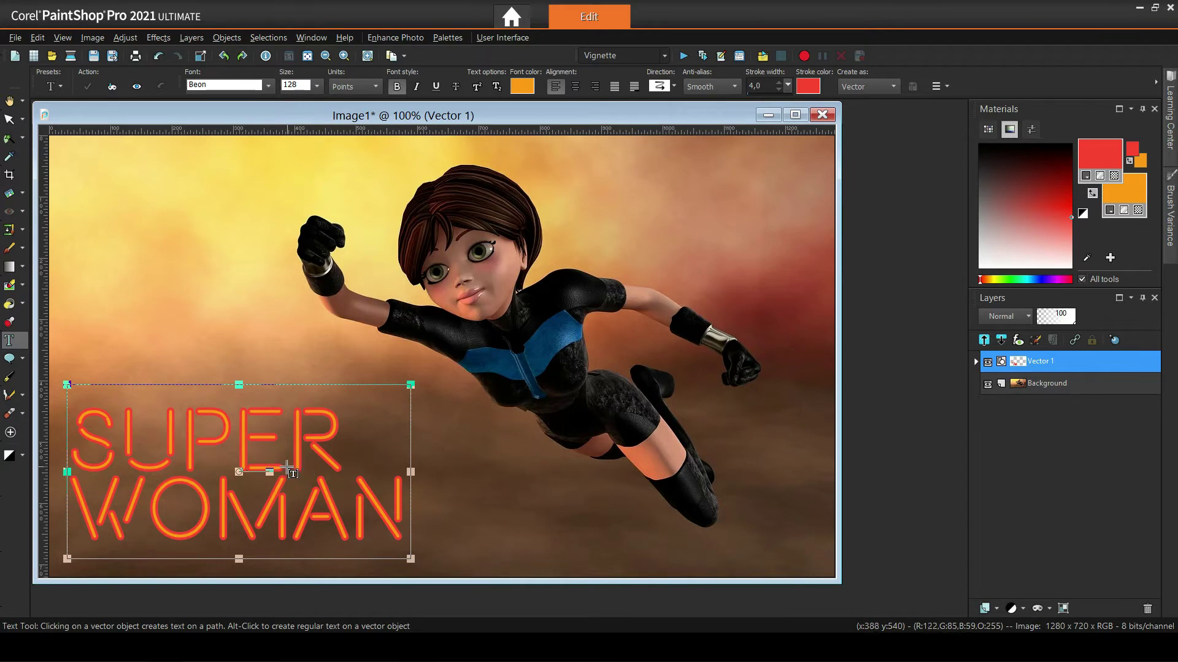
{"action": "left_click_drag", "start_coordinate": [269, 472], "coordinate": [337, 497]}
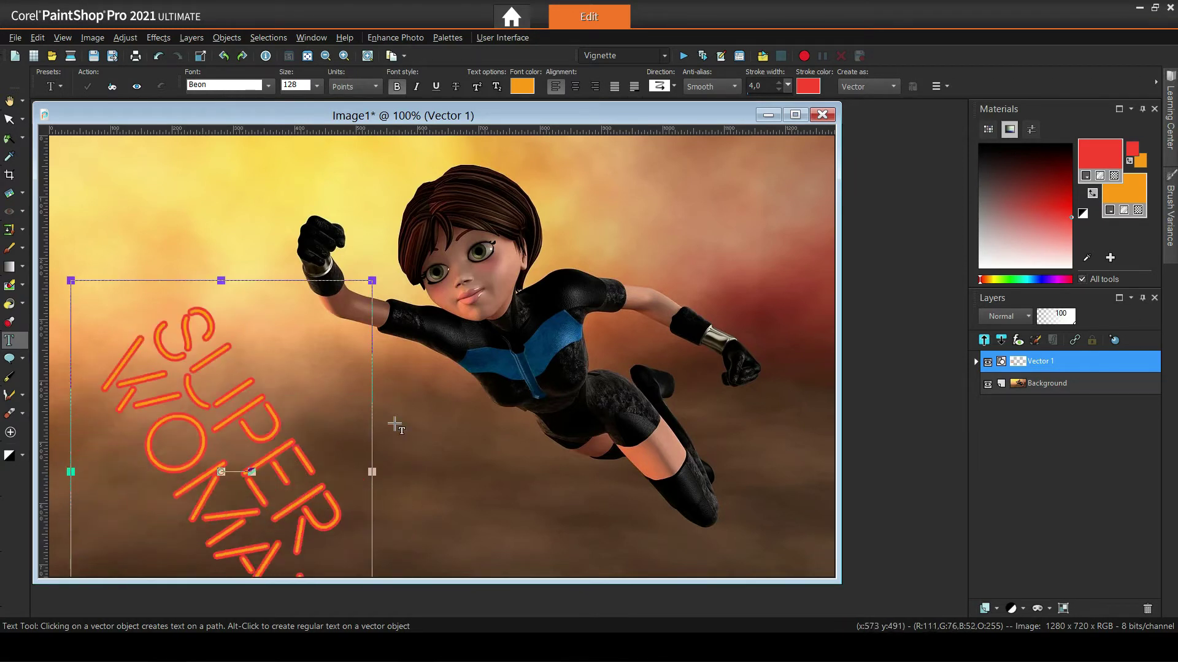
{"action": "left_click", "coordinate": [158, 57]}
{"action": "left_click", "coordinate": [158, 57]}
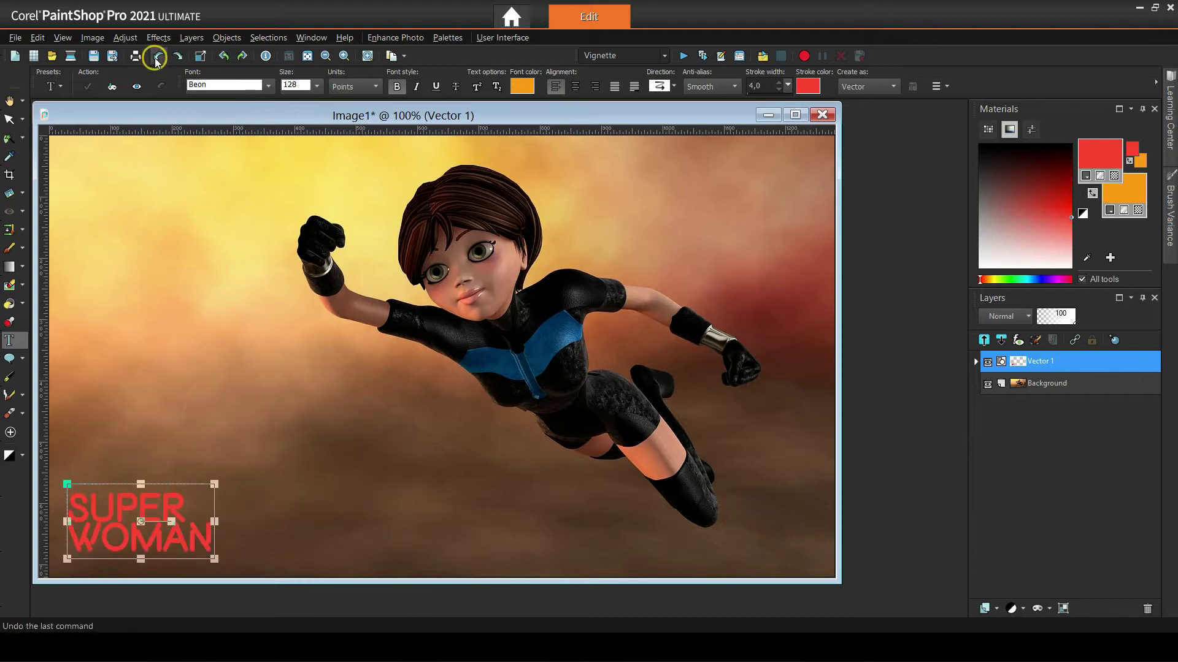
{"action": "left_click", "coordinate": [157, 57]}
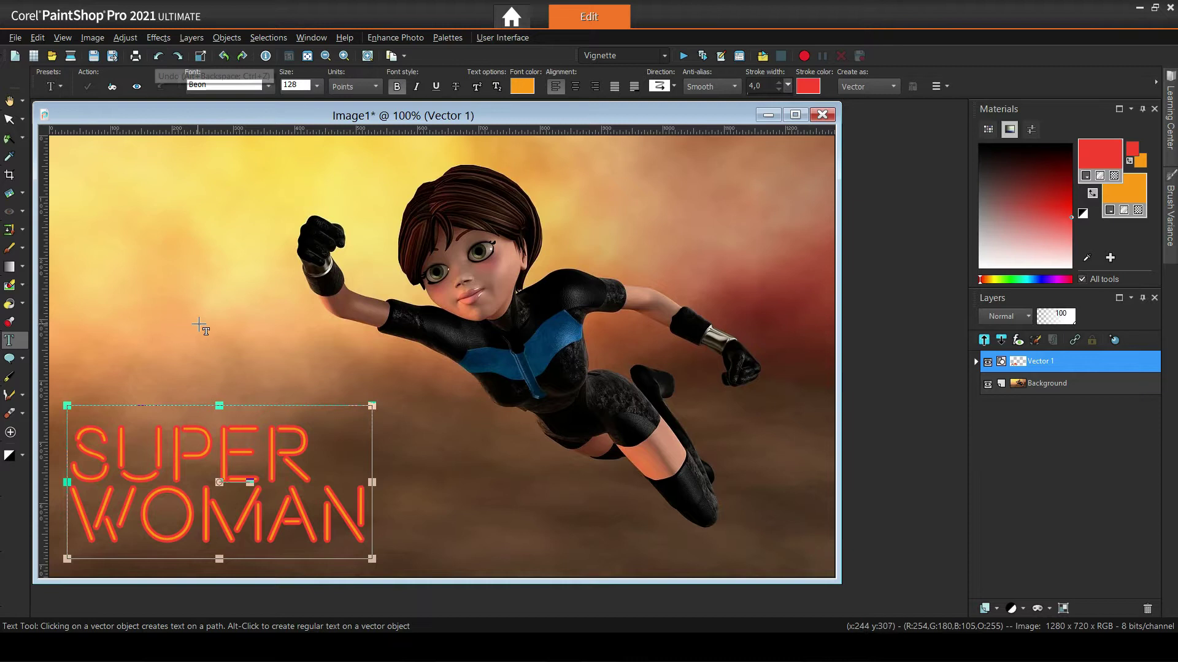
Replace the word SUPER with WONDER in the first line of the text and apply the edit.
{"action": "left_click", "coordinate": [196, 452]}
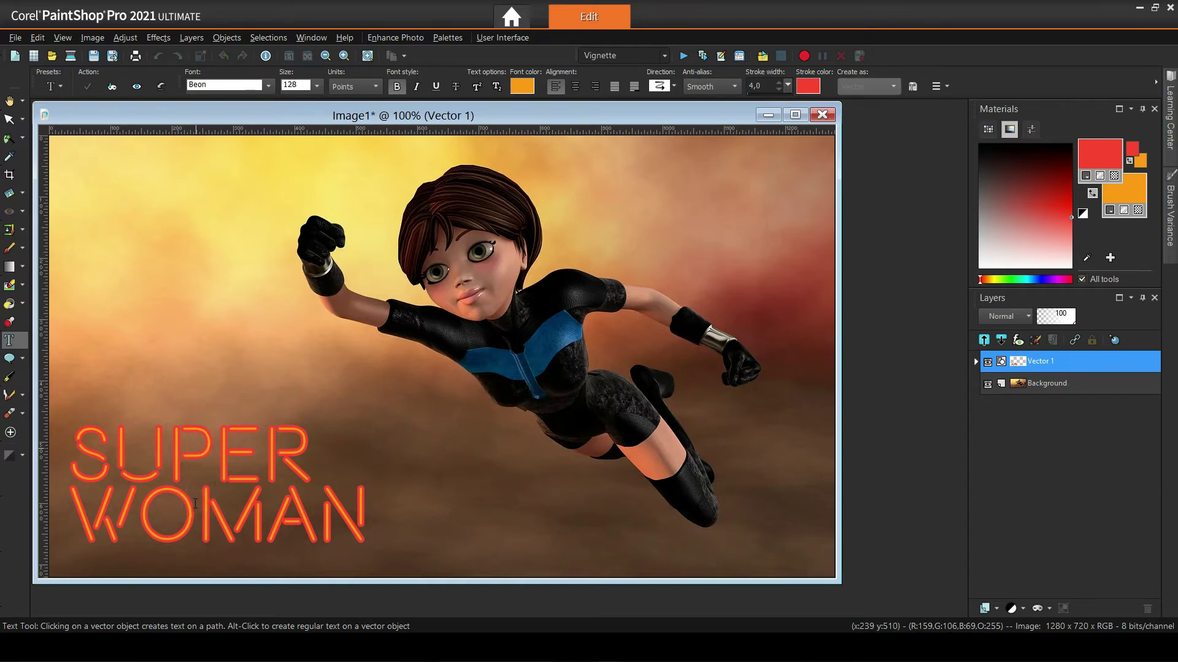
{"action": "key", "text": "Right"}
{"action": "key", "text": "Right"}
{"action": "key", "text": "BackSpace"}
{"action": "key", "text": "BackSpace"}
{"action": "key", "text": "BackSpace"}
{"action": "key", "text": "BackSpace"}
{"action": "key", "text": "BackSpace"}
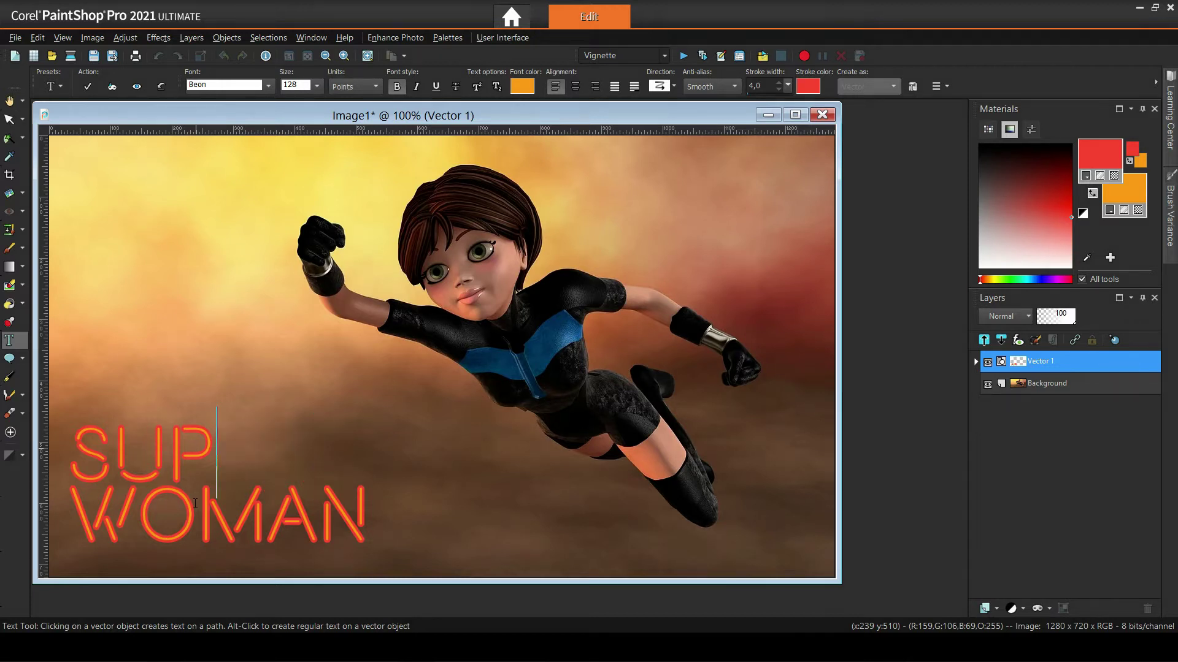
{"action": "type", "text": "WONDER"}
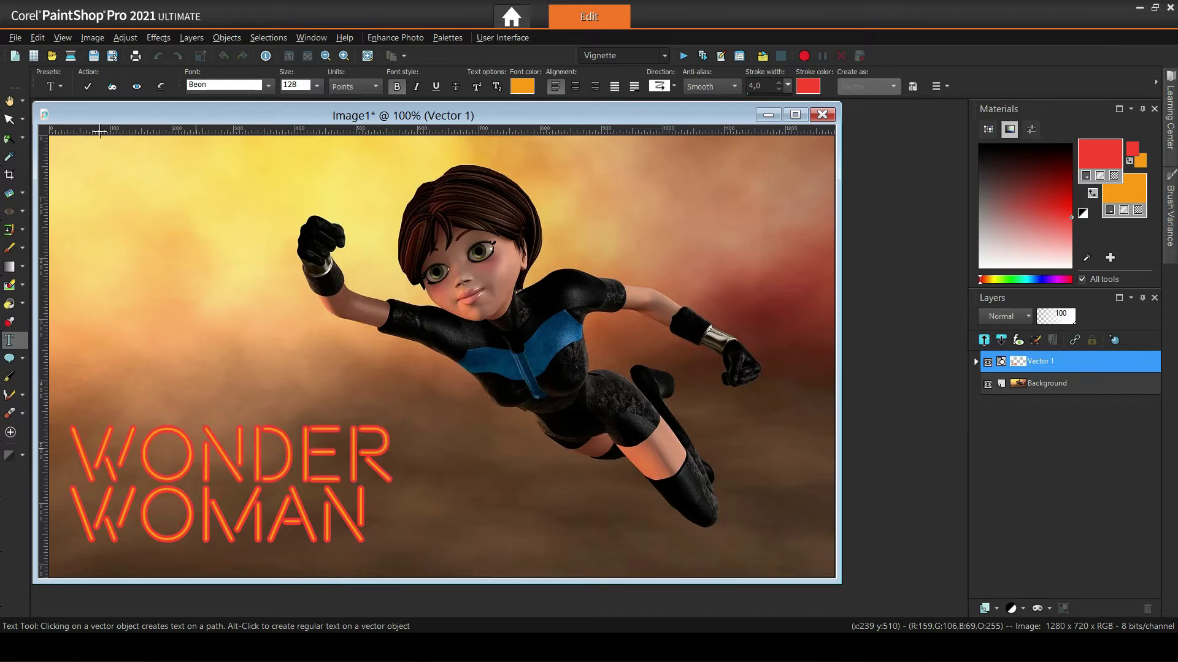
{"action": "left_click", "coordinate": [87, 87]}
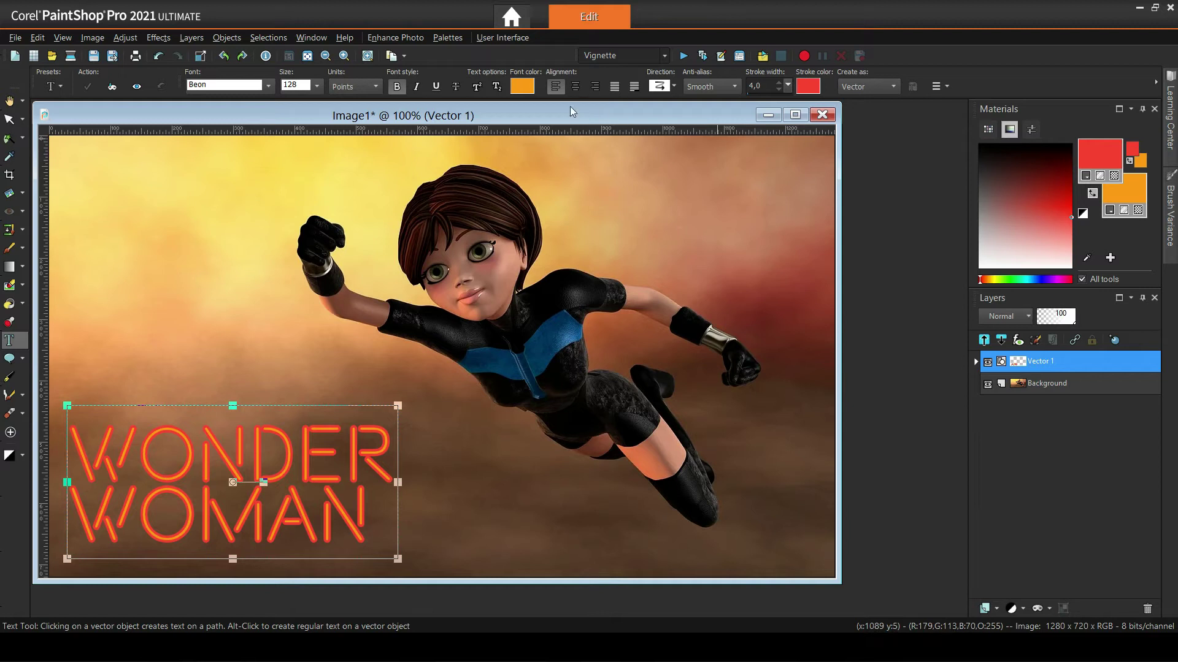
Try a magenta fill colour on the WONDER WOMAN text, apply it, and undo the colour change.
{"action": "left_click", "coordinate": [1135, 188]}
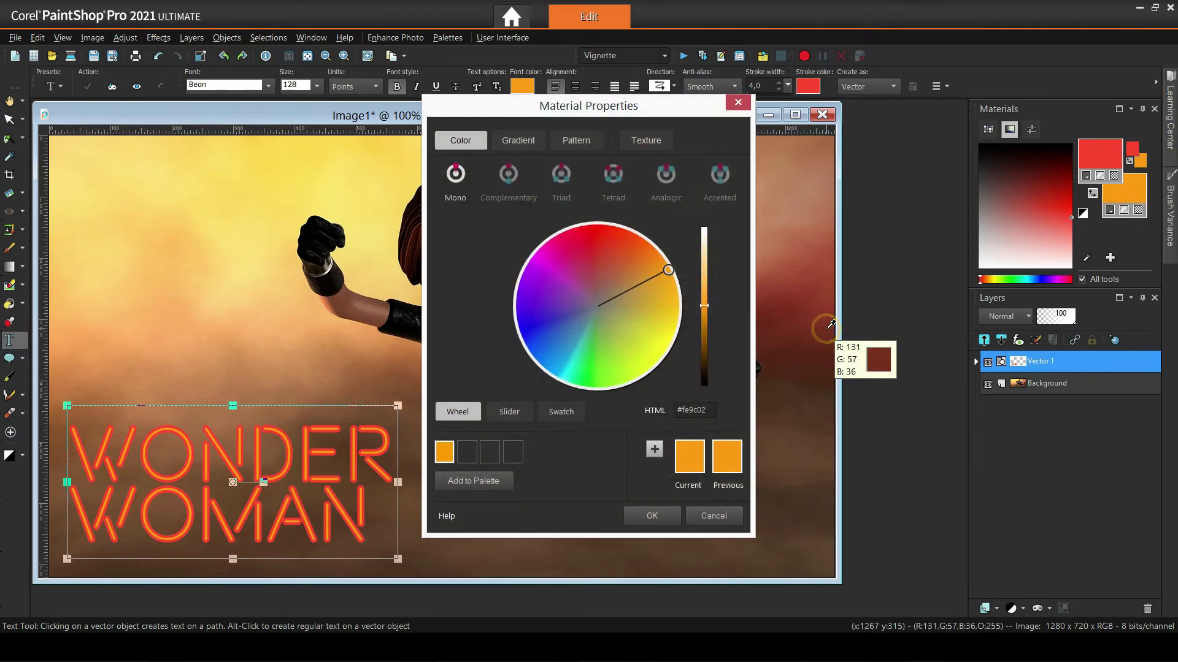
{"action": "left_click_drag", "start_coordinate": [543, 242], "coordinate": [526, 255]}
{"action": "left_click", "coordinate": [669, 517]}
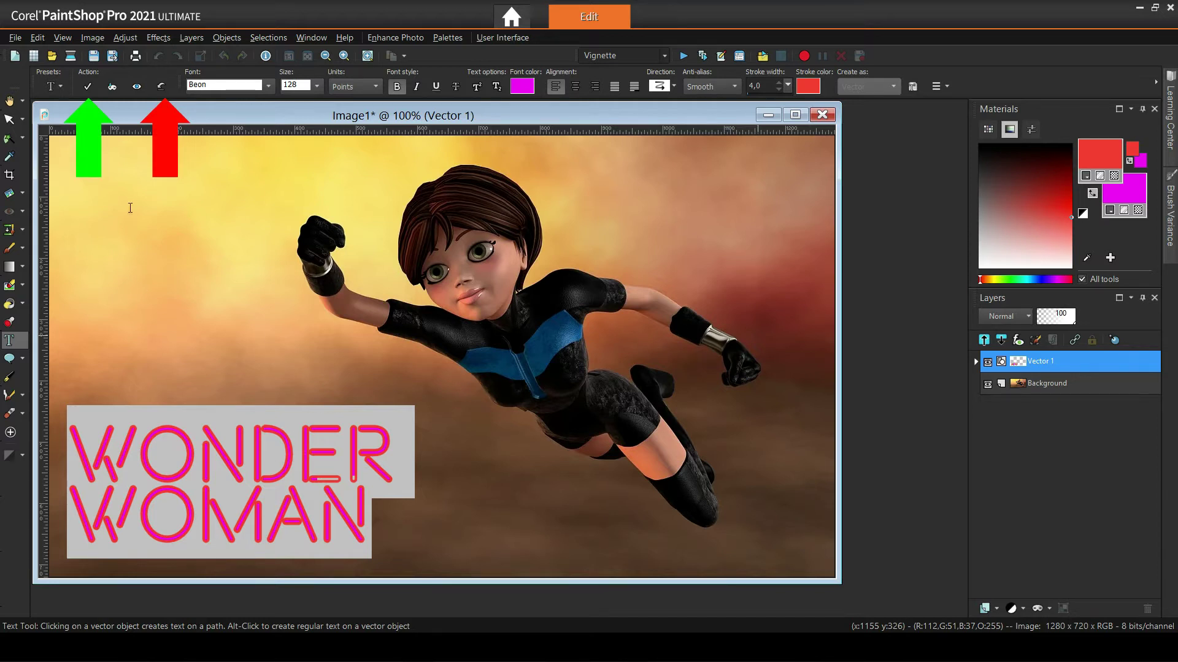
{"action": "left_click", "coordinate": [88, 87]}
{"action": "left_click", "coordinate": [349, 473]}
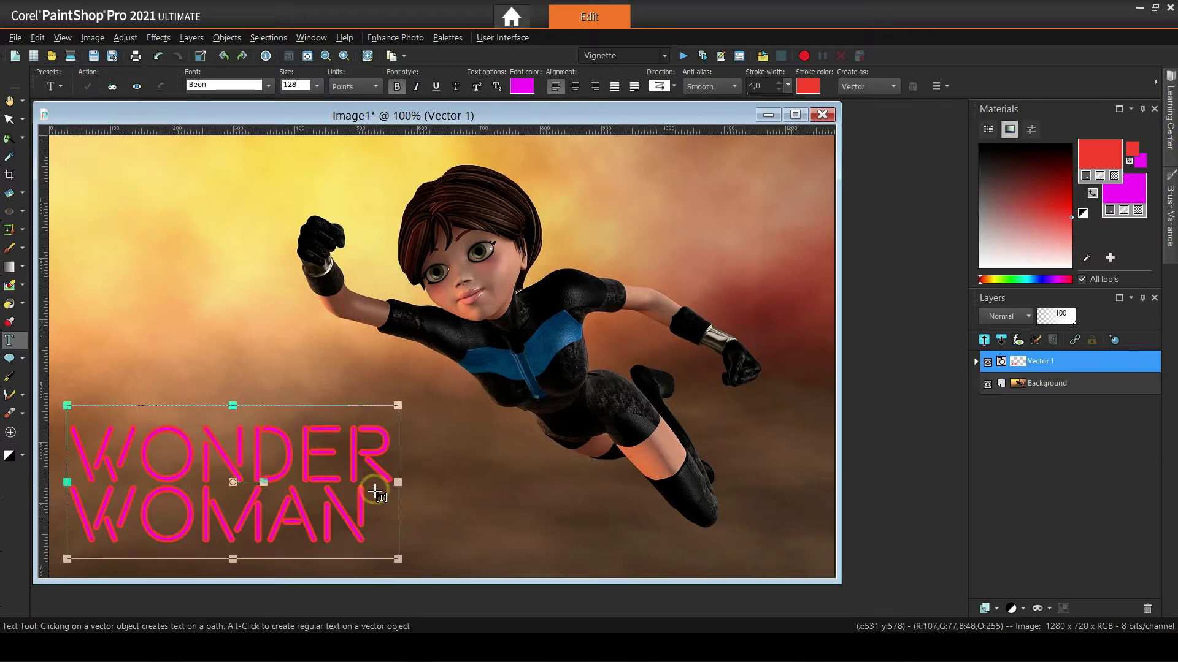
{"action": "key", "text": "ctrl+z"}
Try a bright green stroke colour on the WONDER WOMAN text, apply it, and undo the colour change.
{"action": "left_click", "coordinate": [329, 462]}
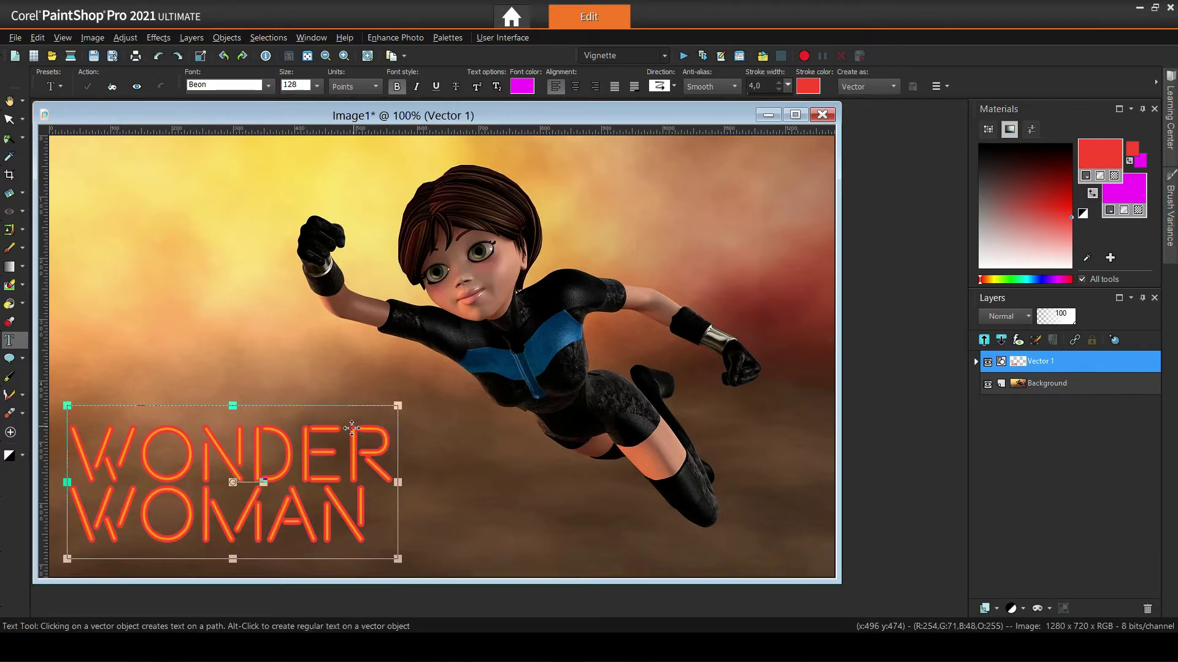
{"action": "left_click", "coordinate": [1104, 155]}
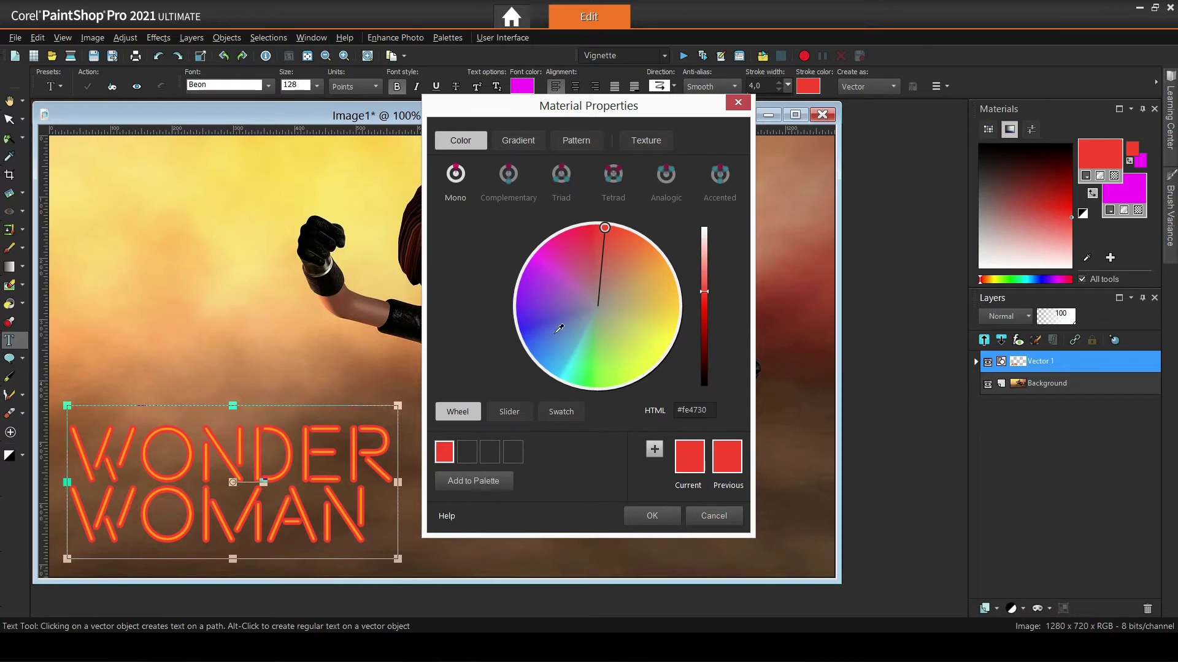
{"action": "left_click", "coordinate": [581, 392]}
{"action": "left_click", "coordinate": [650, 516]}
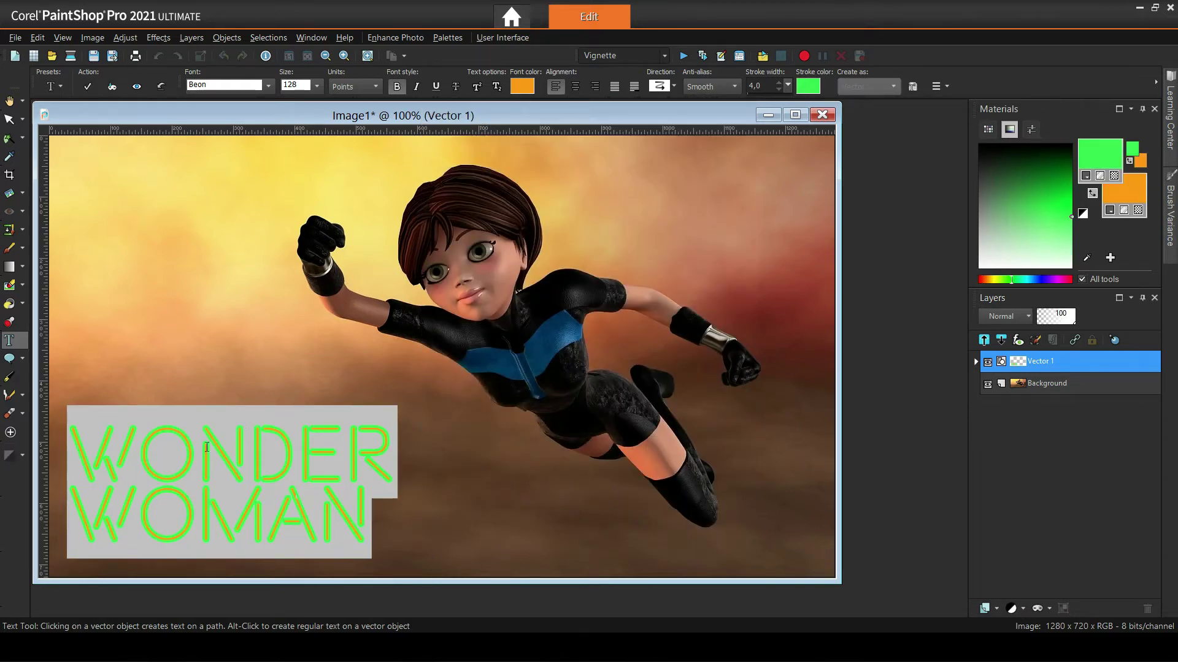
{"action": "left_click", "coordinate": [88, 87]}
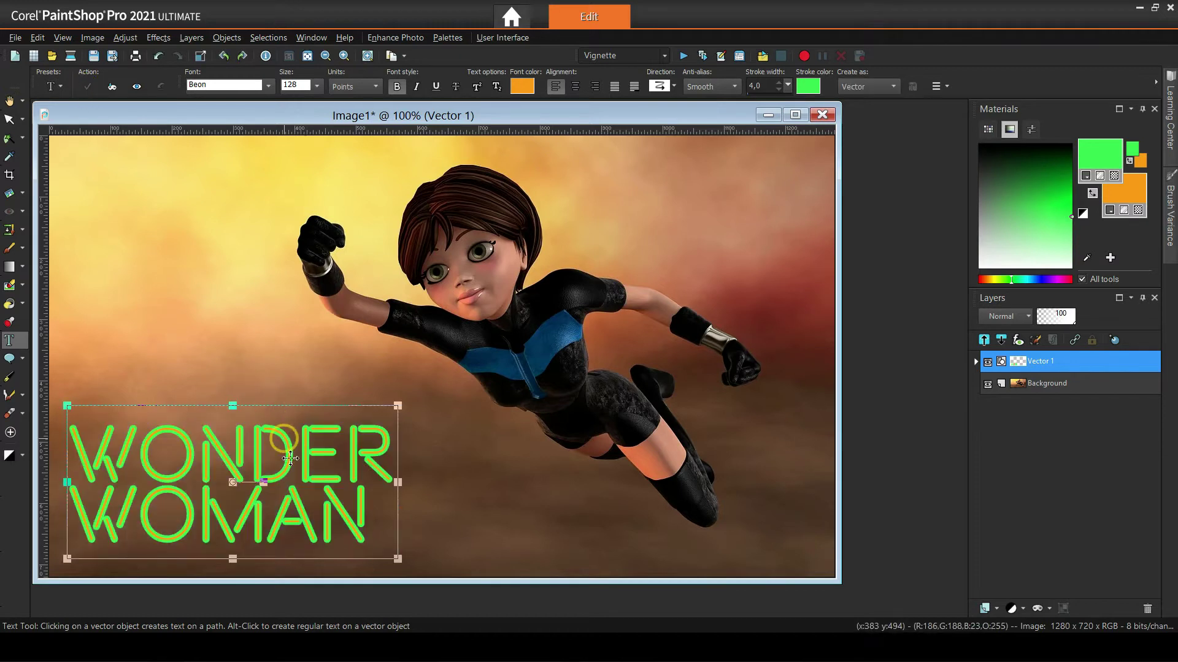
{"action": "left_click", "coordinate": [157, 56]}
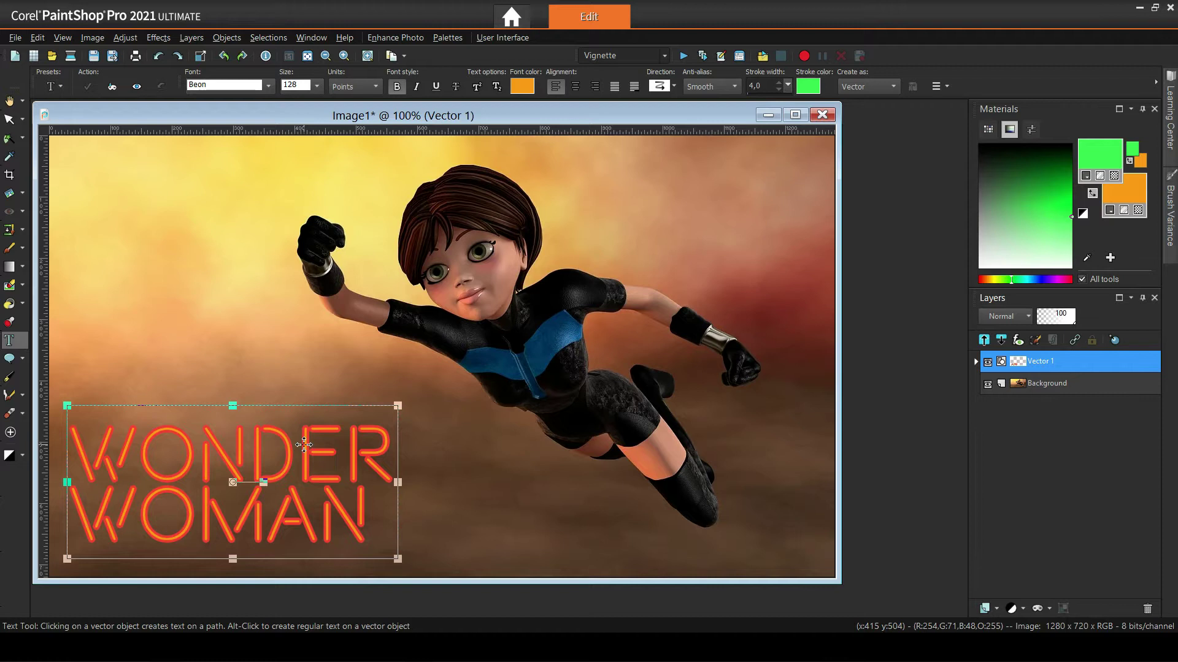
Remove bold from the word WONDER only and set its font size to 100 points.
{"action": "left_click", "coordinate": [325, 450]}
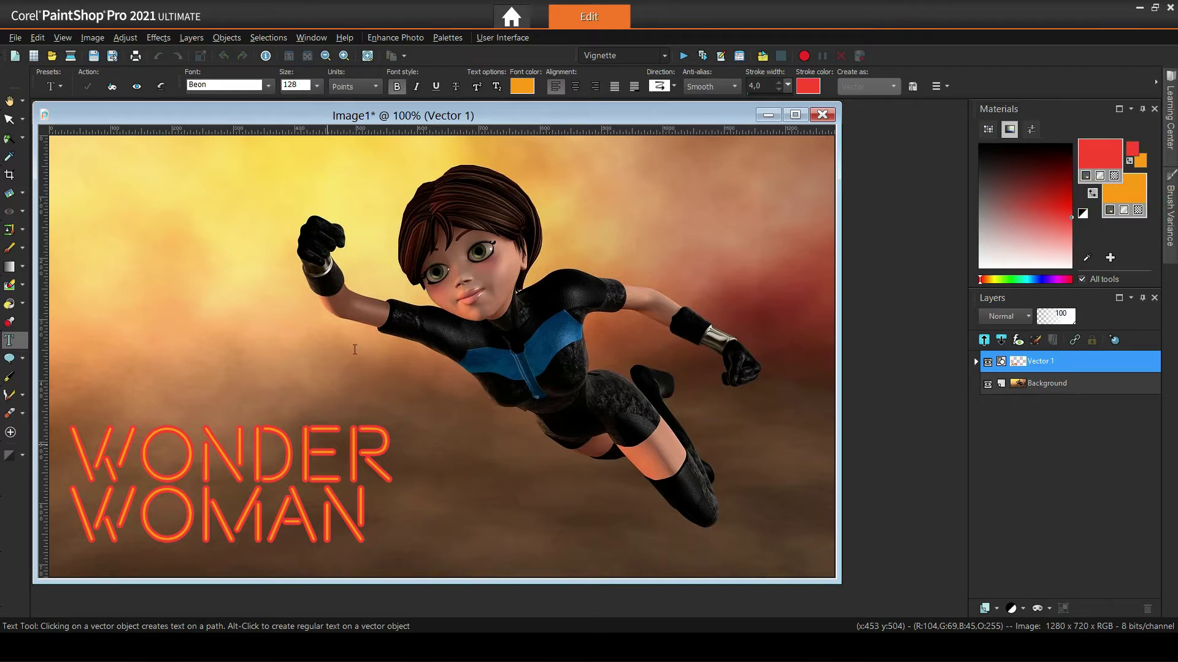
{"action": "left_click_drag", "start_coordinate": [155, 451], "coordinate": [284, 462]}
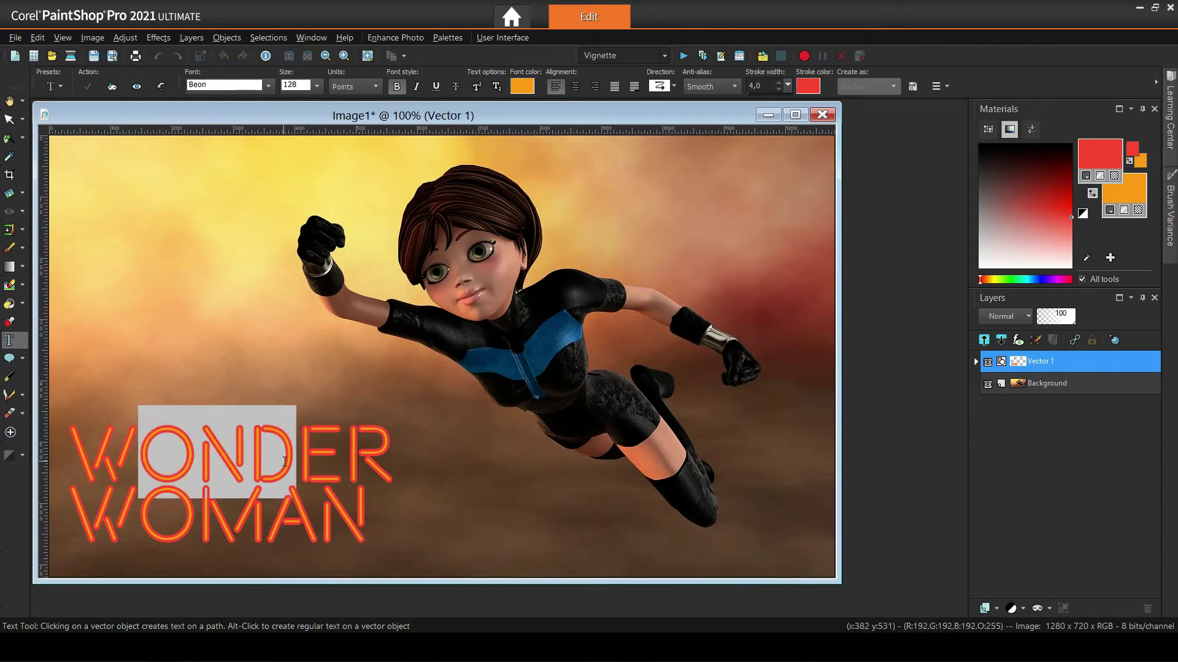
{"action": "left_click", "coordinate": [149, 455]}
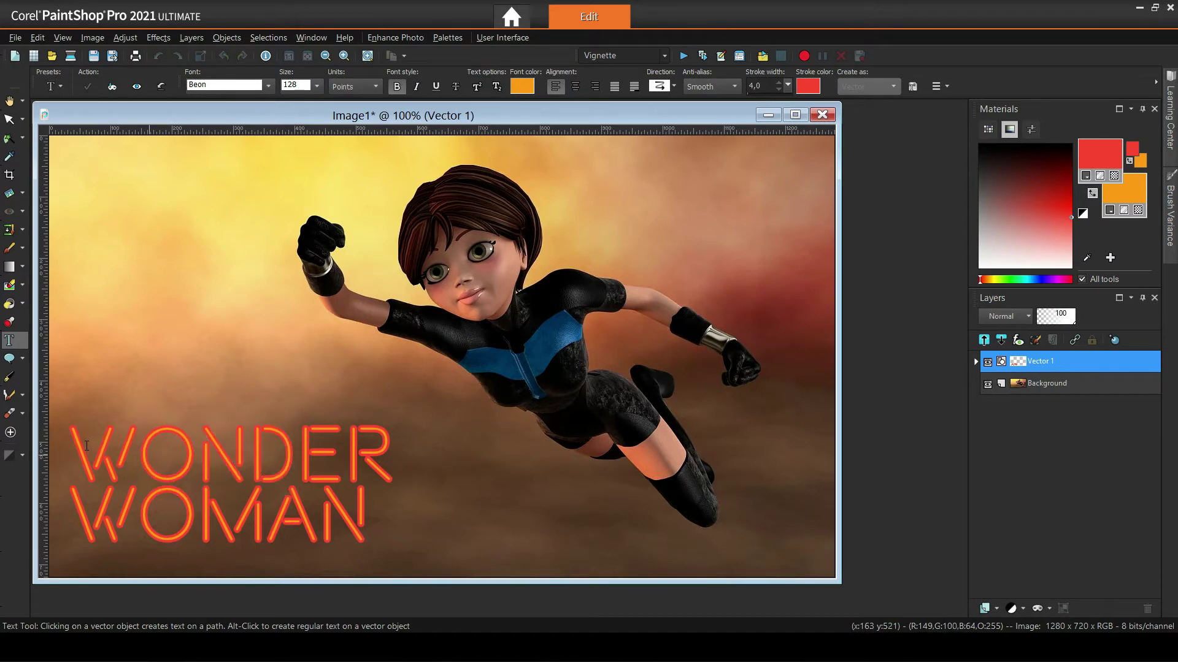
{"action": "left_click_drag", "start_coordinate": [87, 446], "coordinate": [222, 456]}
{"action": "left_click_drag", "start_coordinate": [354, 457], "coordinate": [379, 457]}
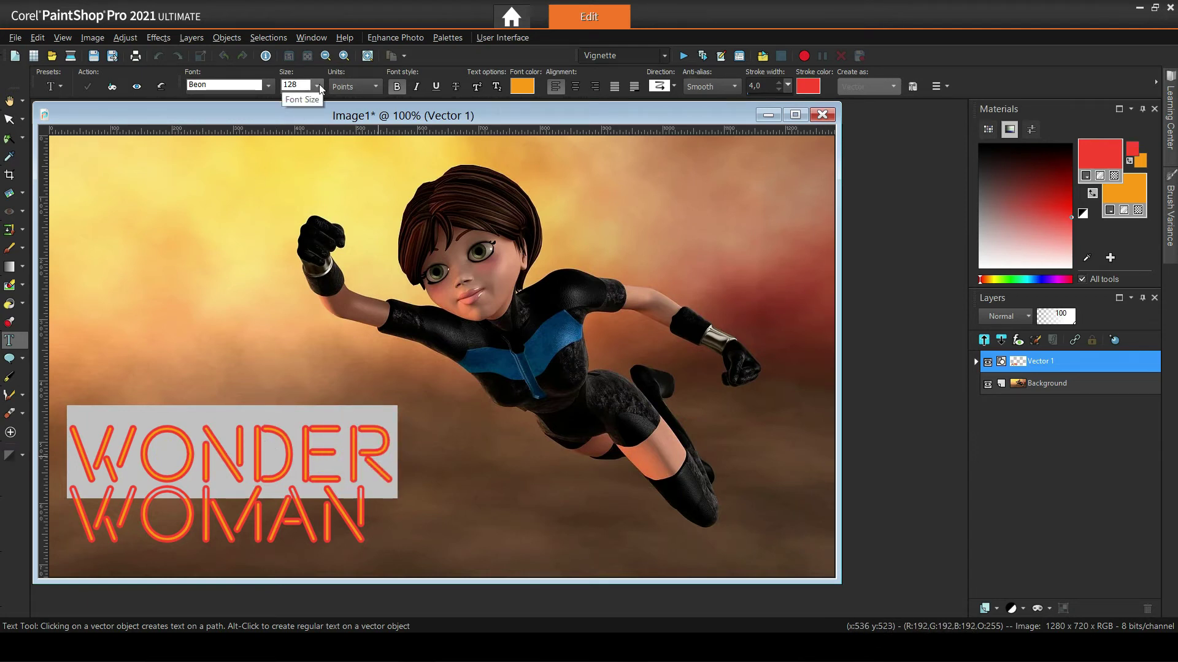
{"action": "left_click", "coordinate": [397, 87]}
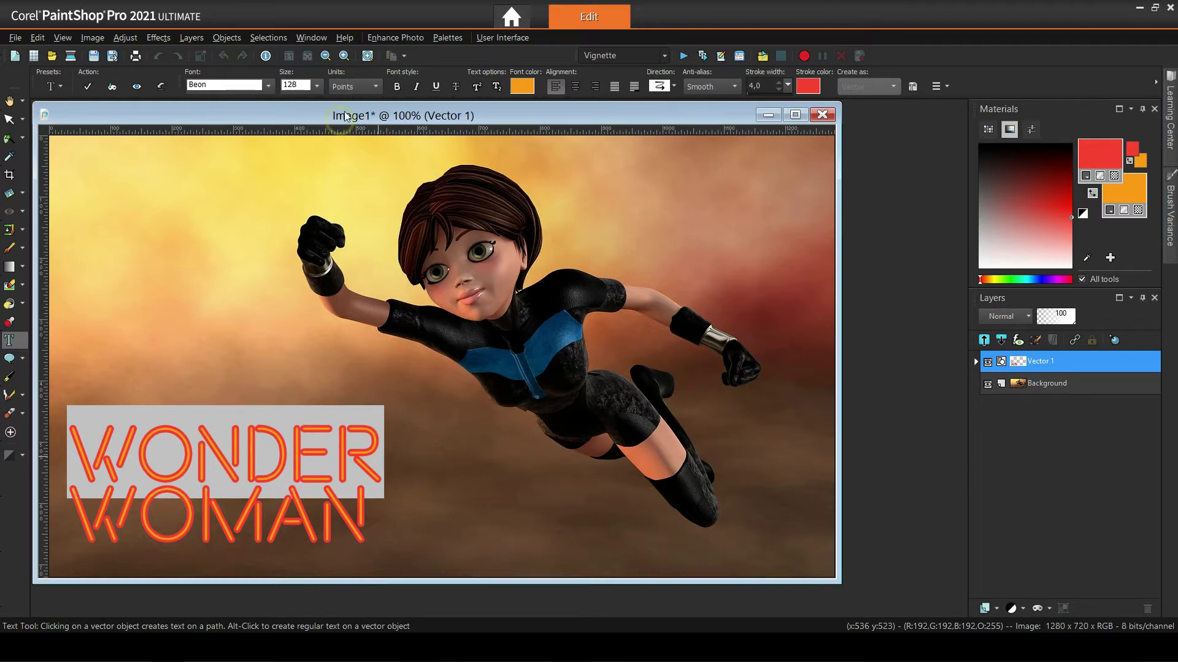
{"action": "left_click", "coordinate": [317, 86]}
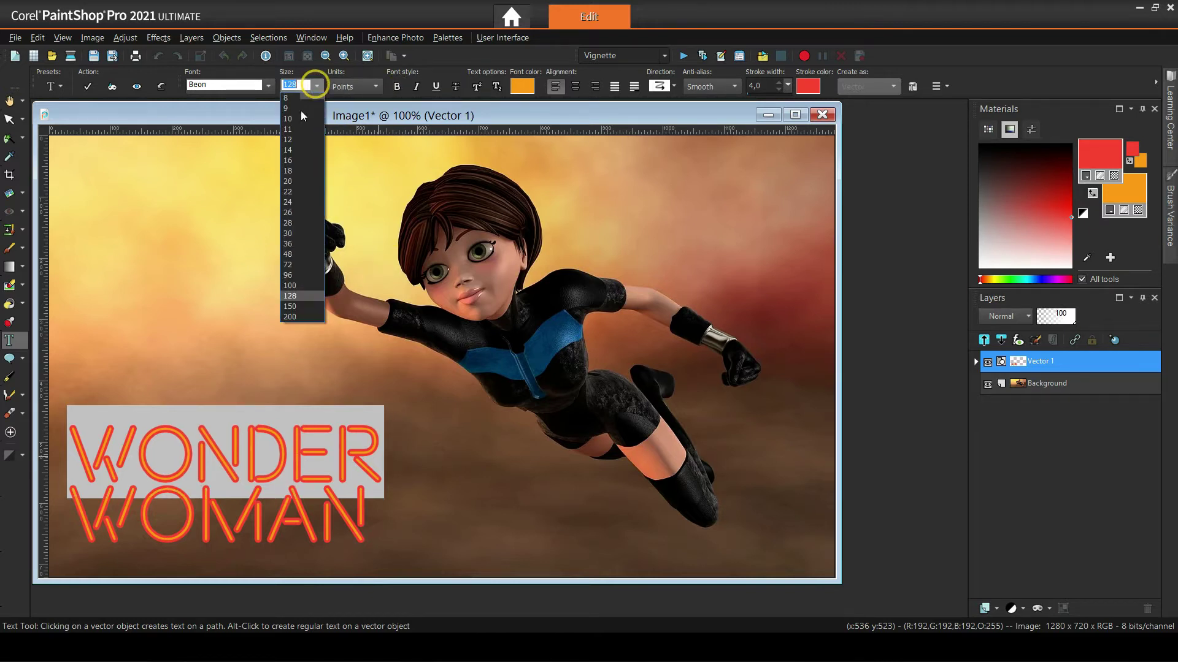
{"action": "left_click", "coordinate": [289, 284]}
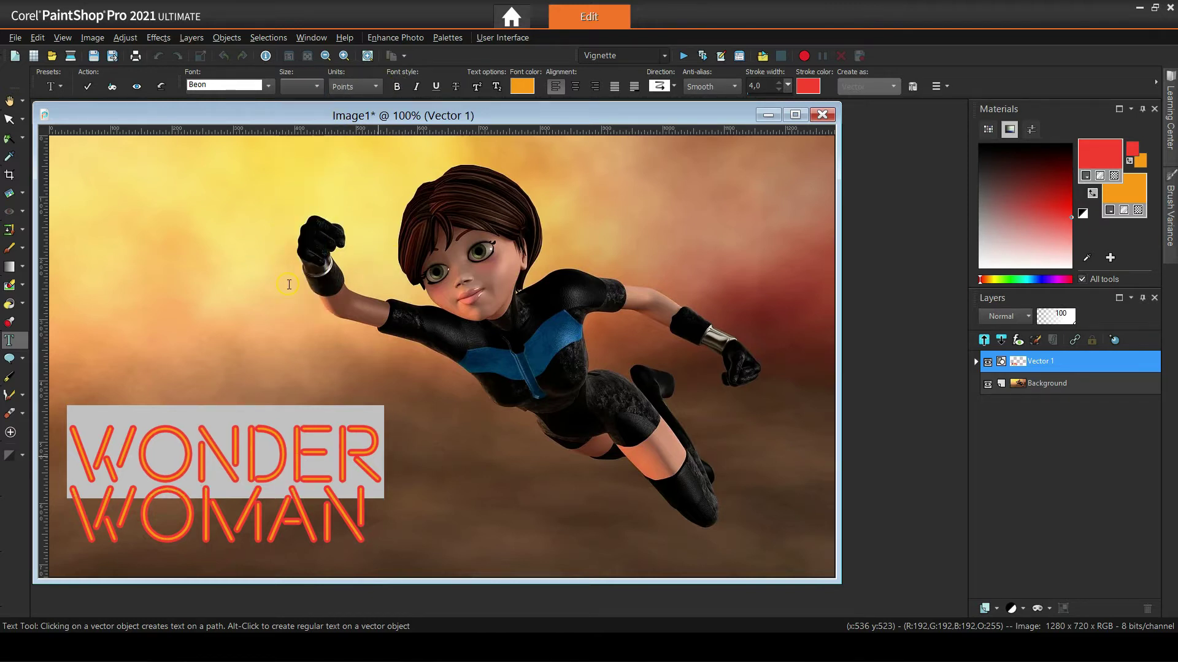
Apply the WONDER formatting and compare the text's selection frame under the Pan, Pick and Text tools.
{"action": "left_click", "coordinate": [89, 87]}
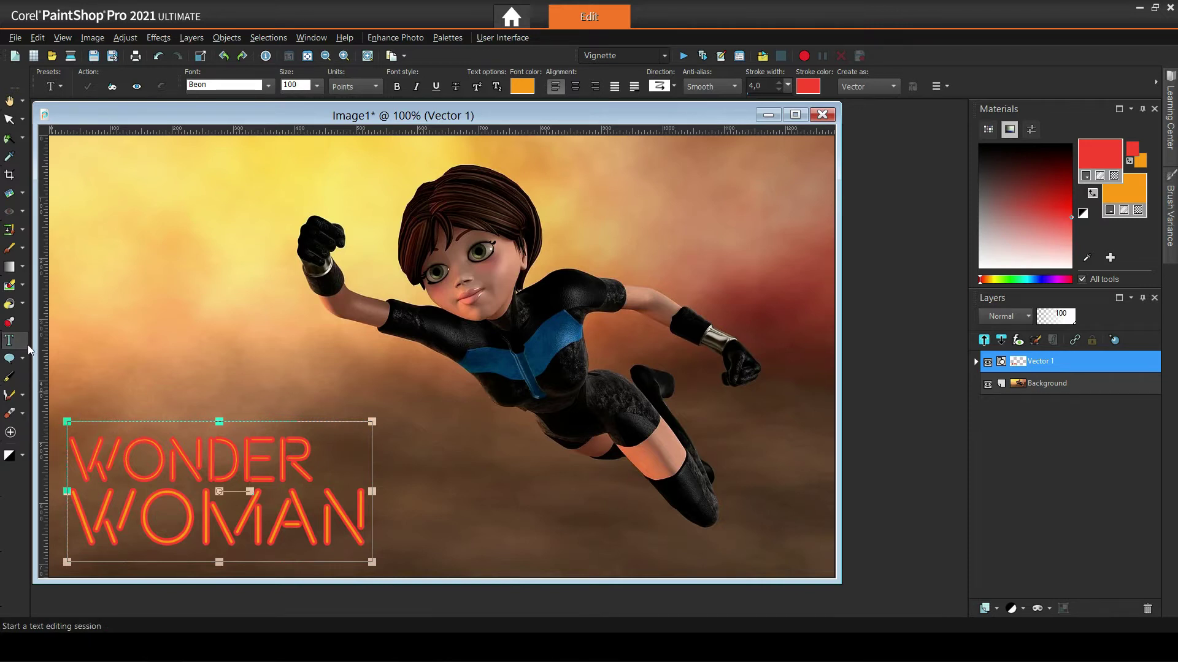
{"action": "left_click", "coordinate": [10, 106]}
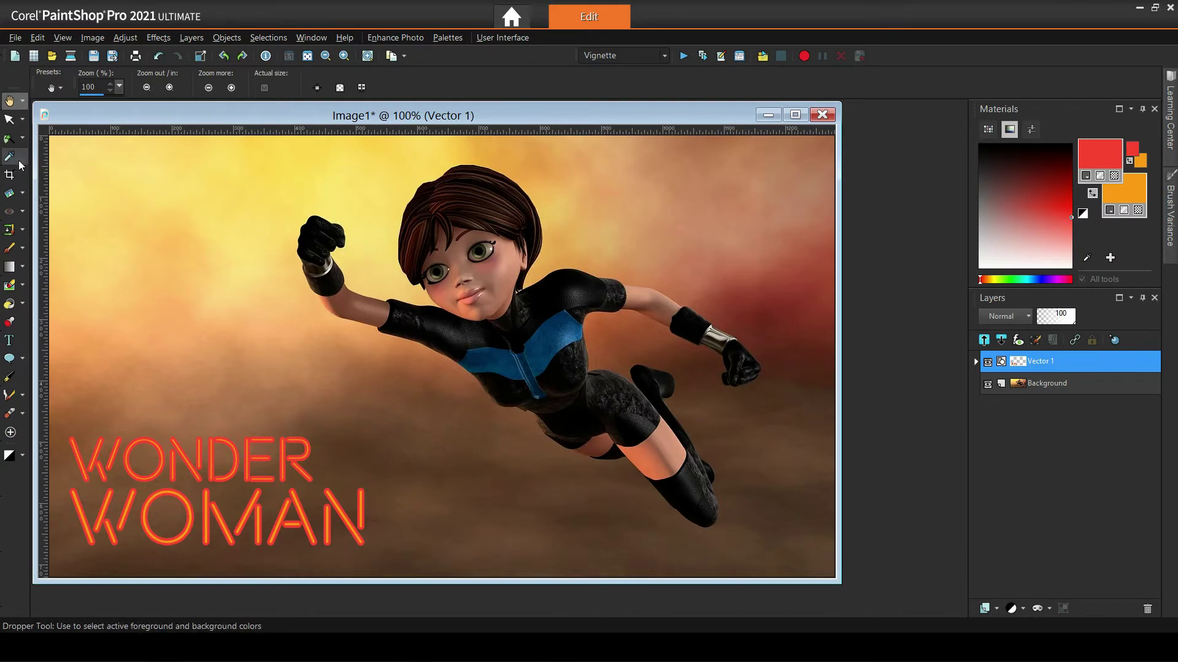
{"action": "left_click", "coordinate": [9, 123]}
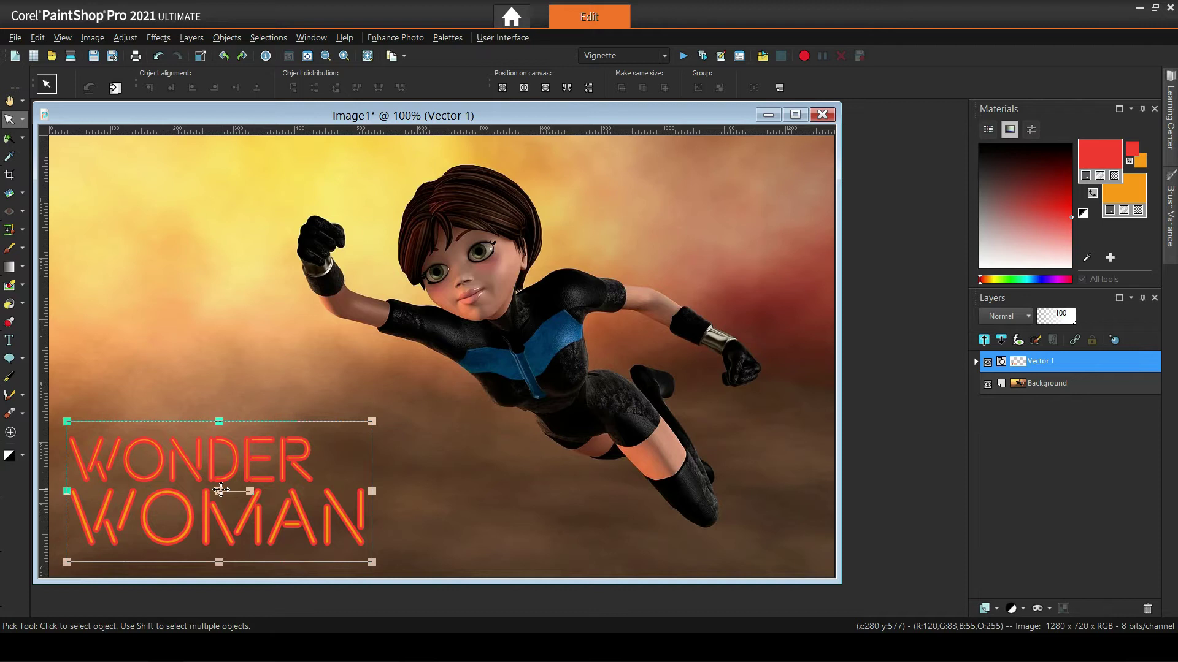
{"action": "key", "text": "a"}
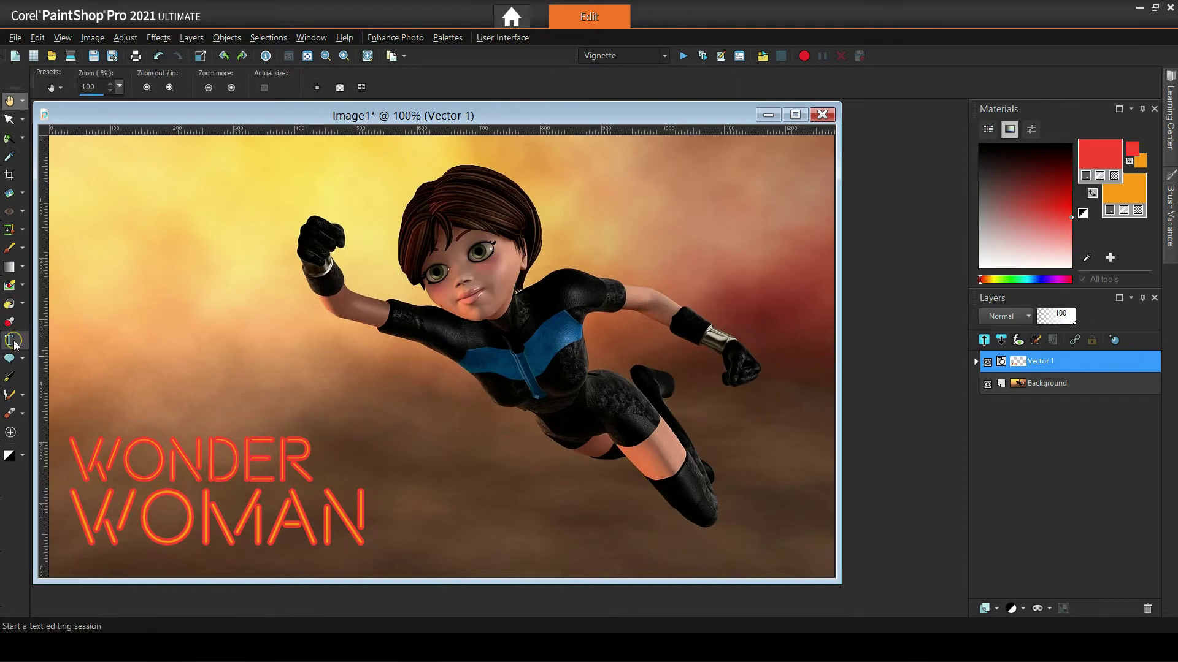
{"action": "left_click", "coordinate": [13, 345]}
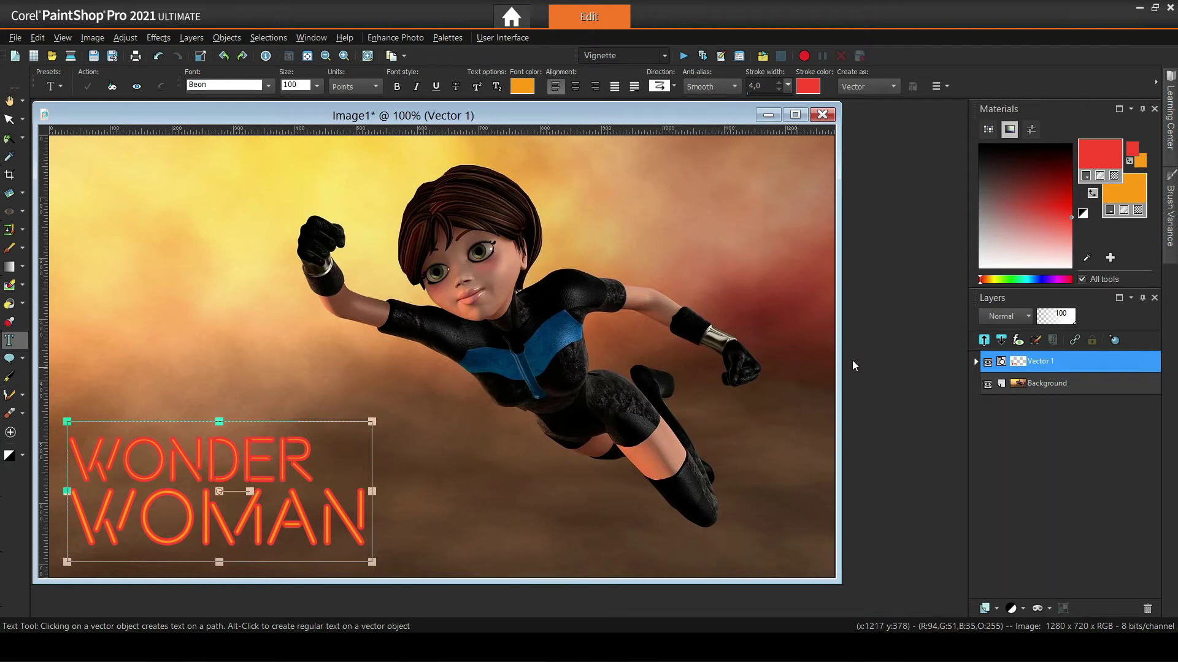
Expand the Vector 1 layer and open its WONDER text object for text editing.
{"action": "left_click", "coordinate": [976, 362]}
{"action": "left_click", "coordinate": [1048, 384]}
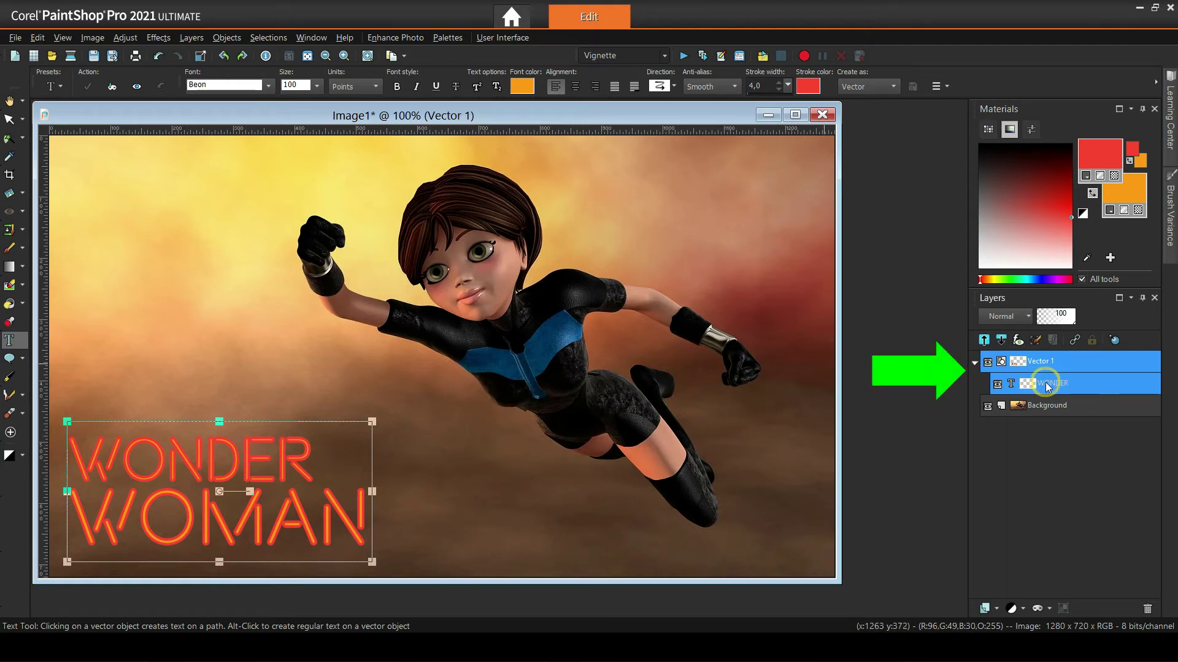
{"action": "right_click", "coordinate": [1047, 387]}
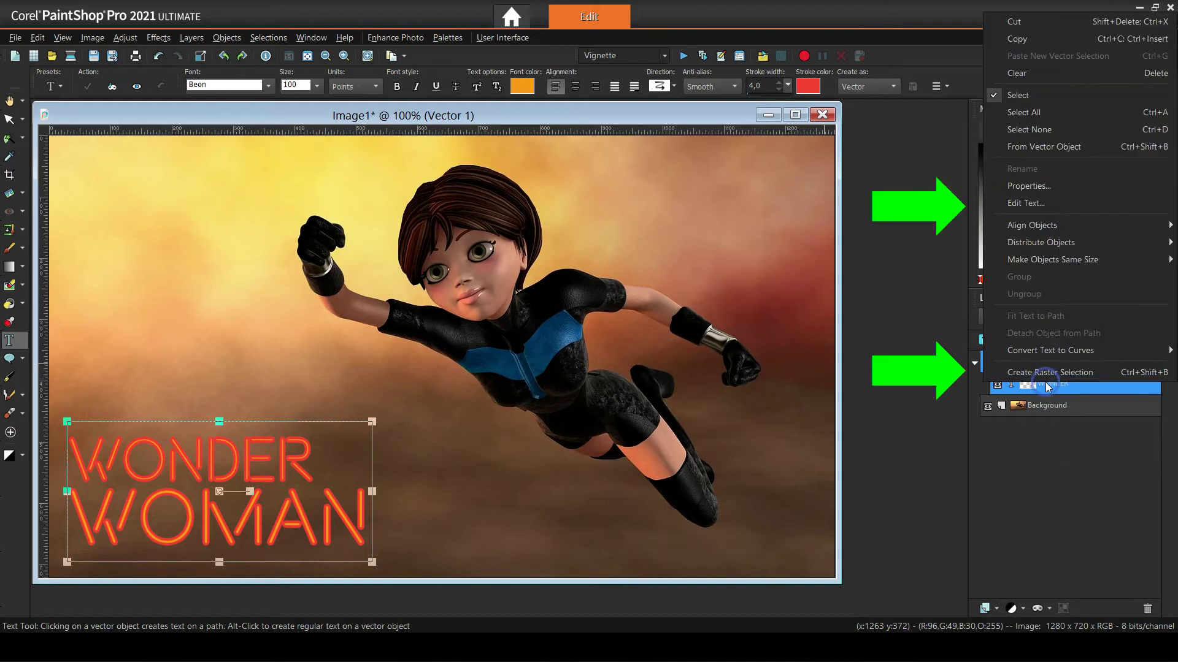
{"action": "left_click", "coordinate": [1036, 203]}
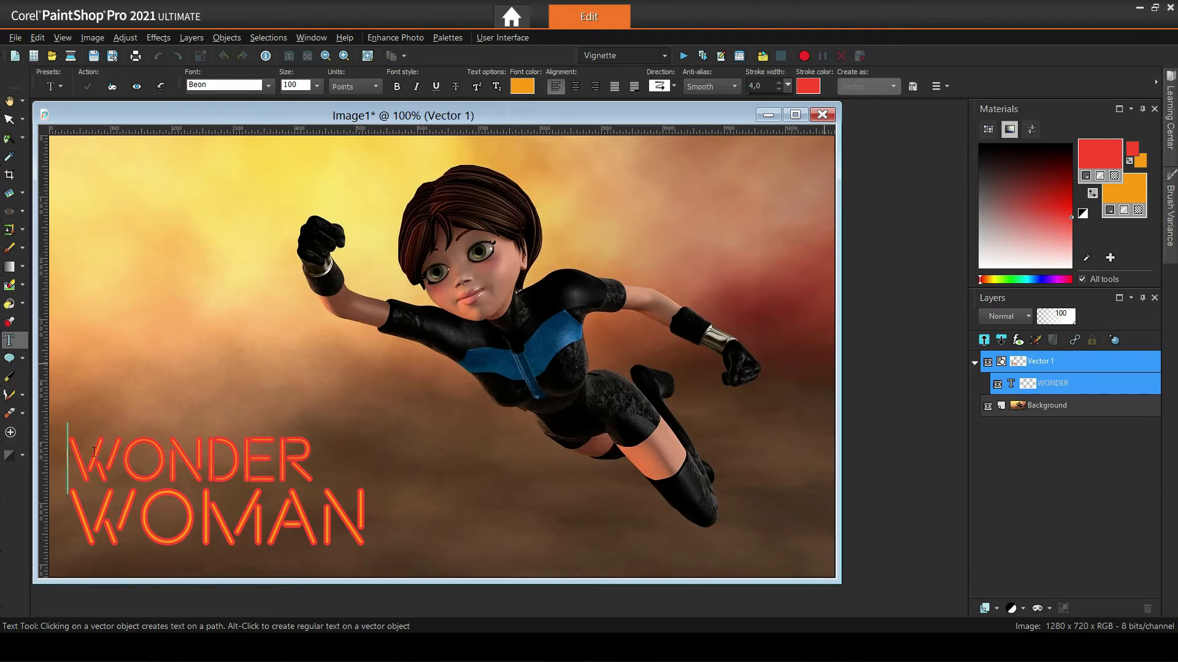
Change the fill colour of only the word WONDER to white and apply the edit.
{"action": "left_click_drag", "start_coordinate": [94, 452], "coordinate": [341, 448]}
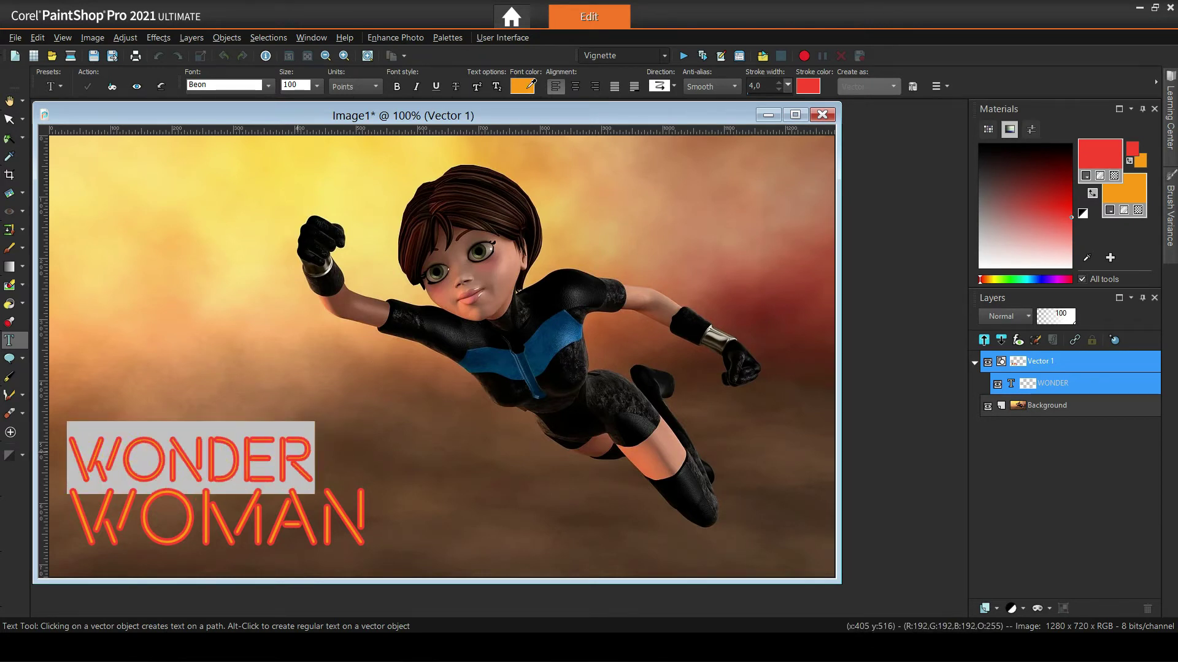
{"action": "left_click", "coordinate": [525, 86]}
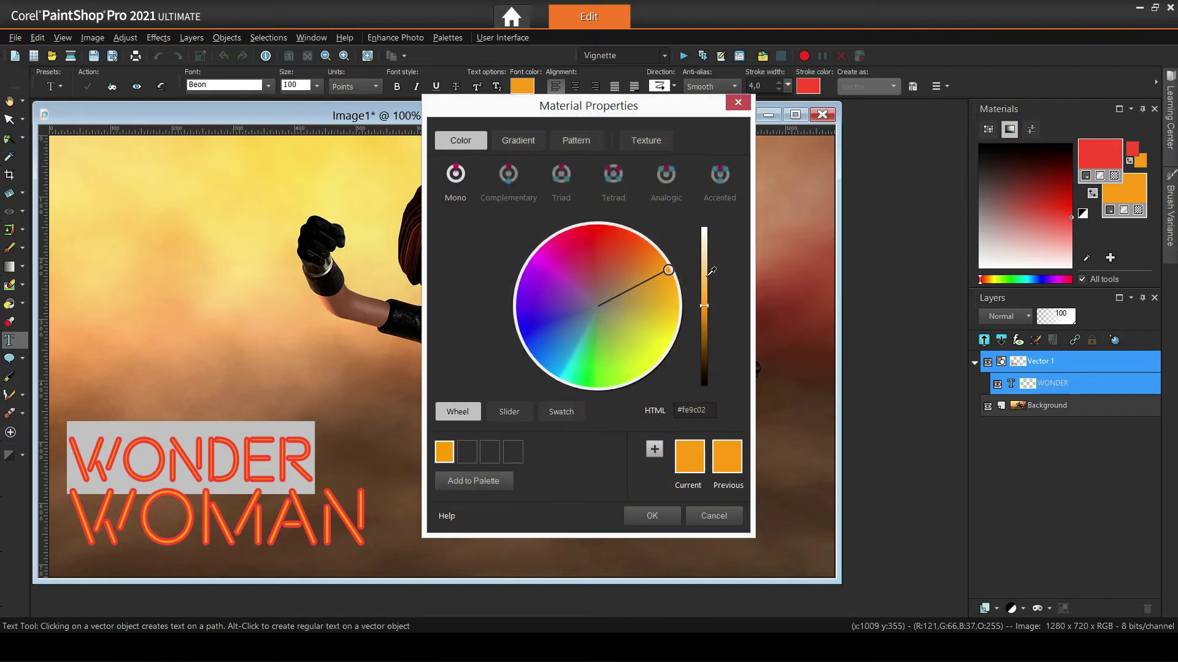
{"action": "left_click_drag", "start_coordinate": [711, 271], "coordinate": [713, 202]}
{"action": "left_click", "coordinate": [641, 515]}
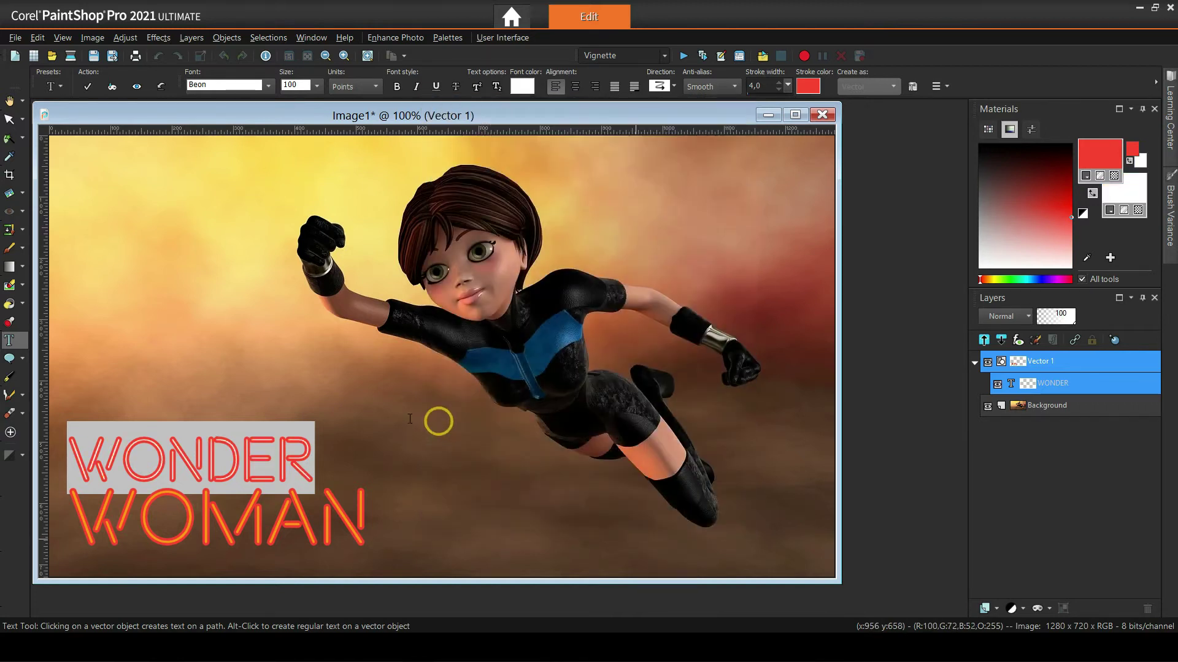
{"action": "left_click", "coordinate": [89, 87]}
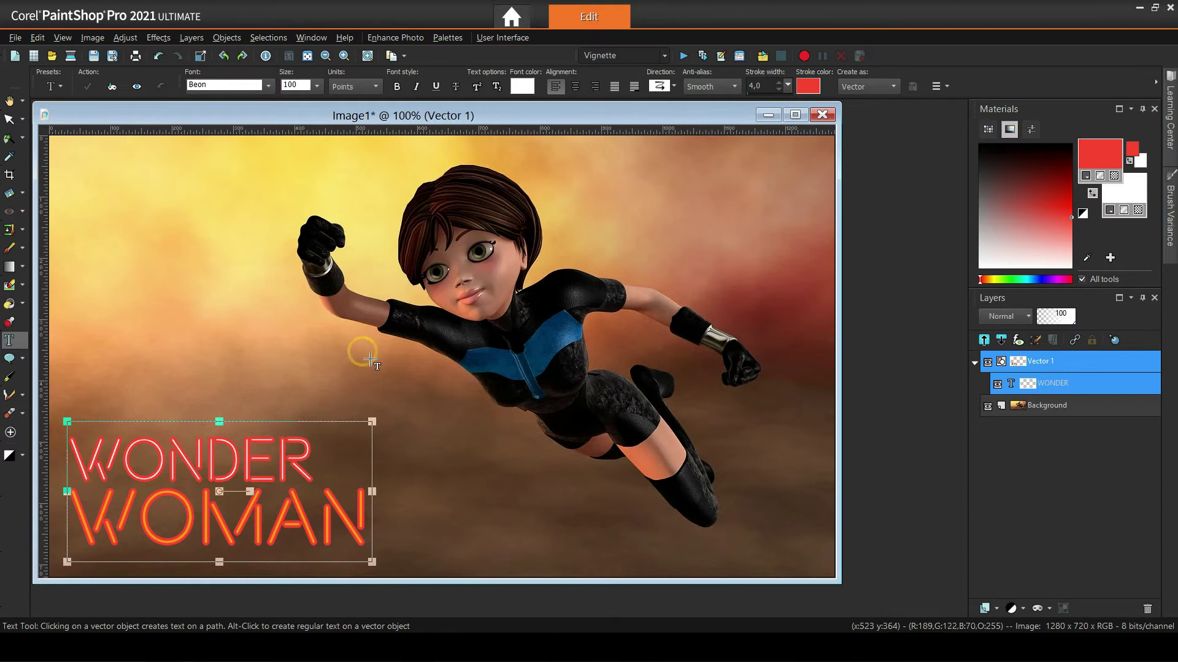
Add the text TESTING in the image's upper-left corner and move it down so it lies fully inside the image.
{"action": "left_click", "coordinate": [10, 100]}
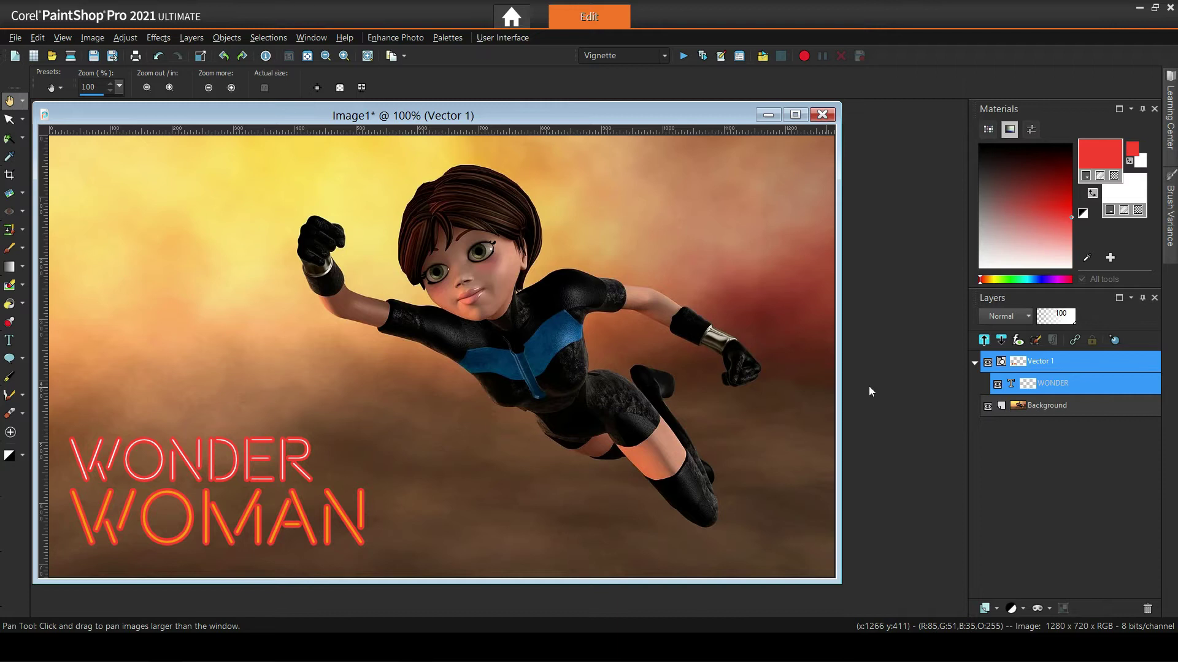
{"action": "left_click", "coordinate": [9, 341]}
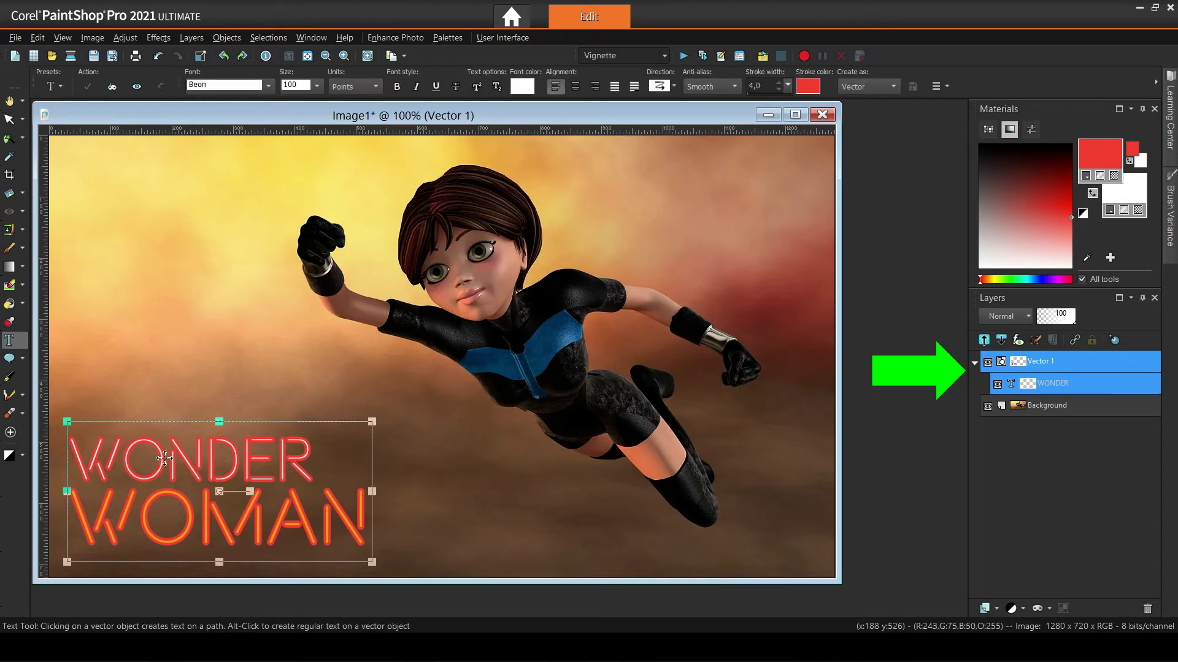
{"action": "left_click", "coordinate": [86, 178]}
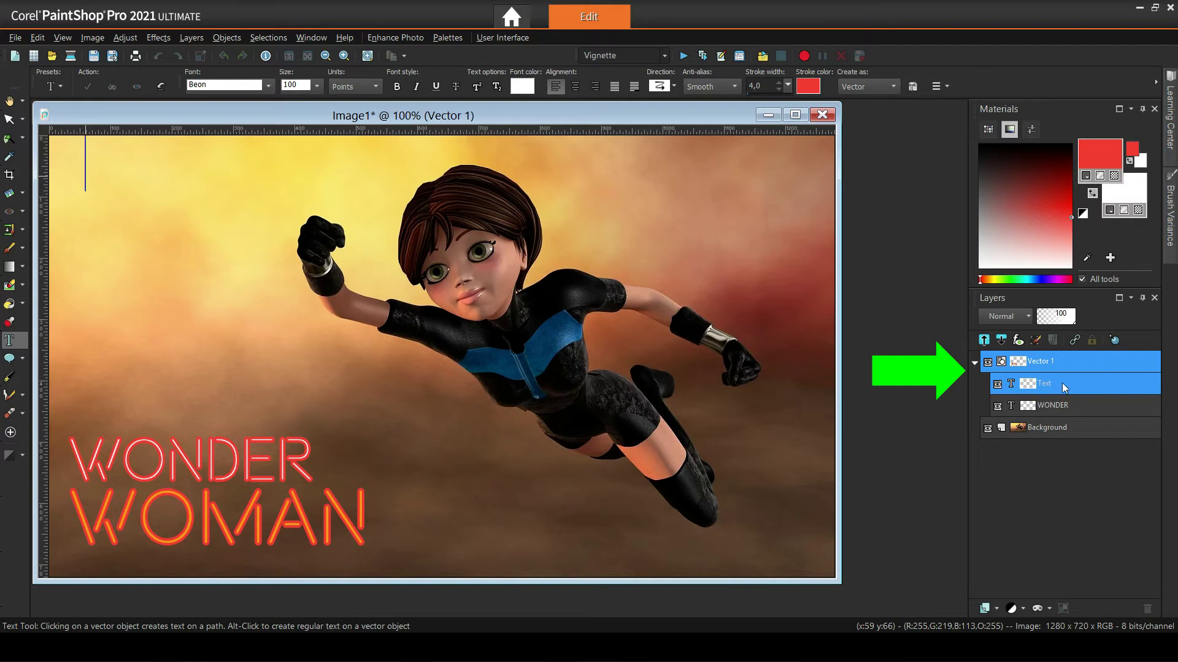
{"action": "mouse_move", "coordinate": [1034, 385]}
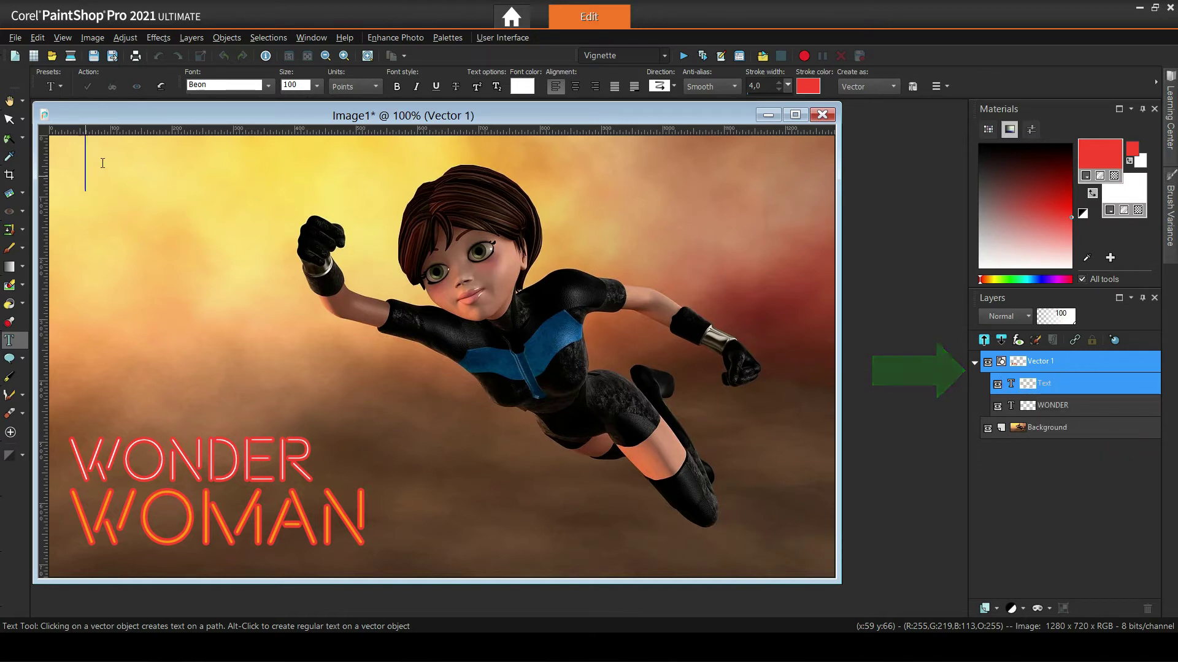
{"action": "type", "text": "TEST"}
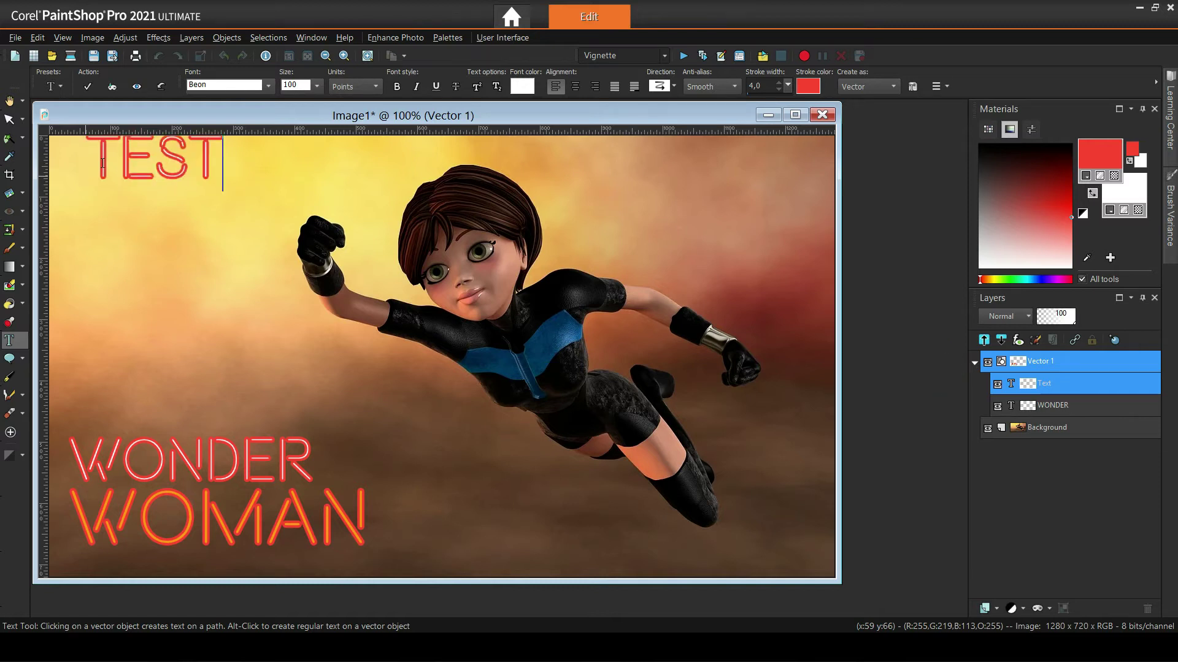
{"action": "type", "text": "ING"}
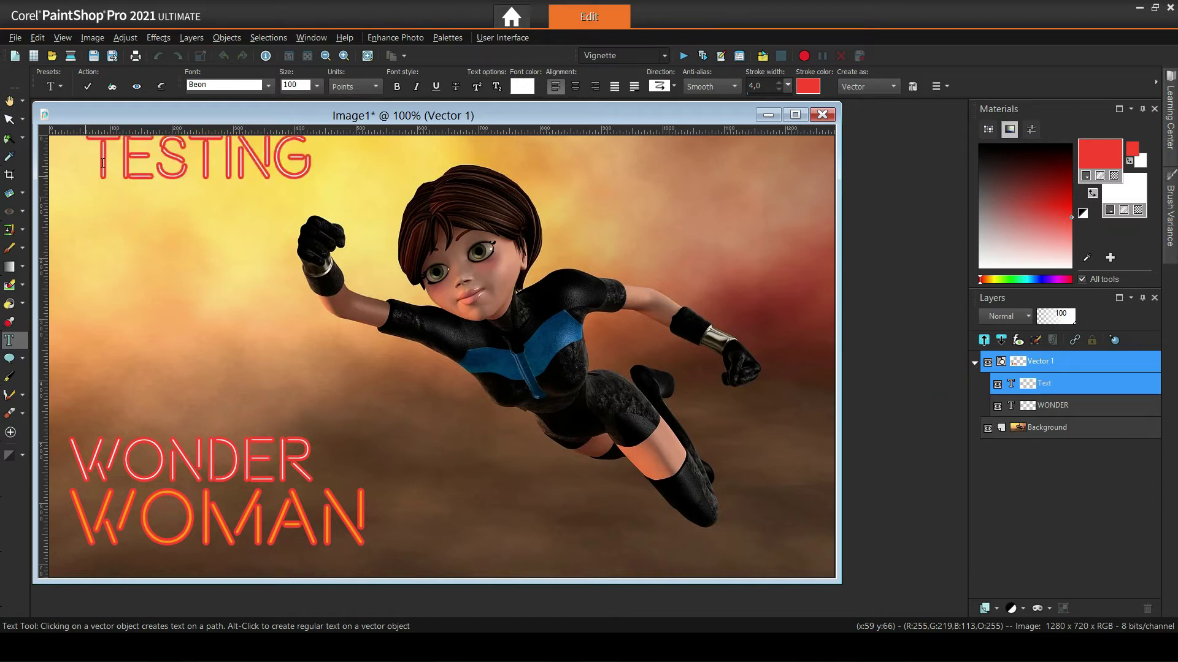
{"action": "left_click", "coordinate": [88, 87]}
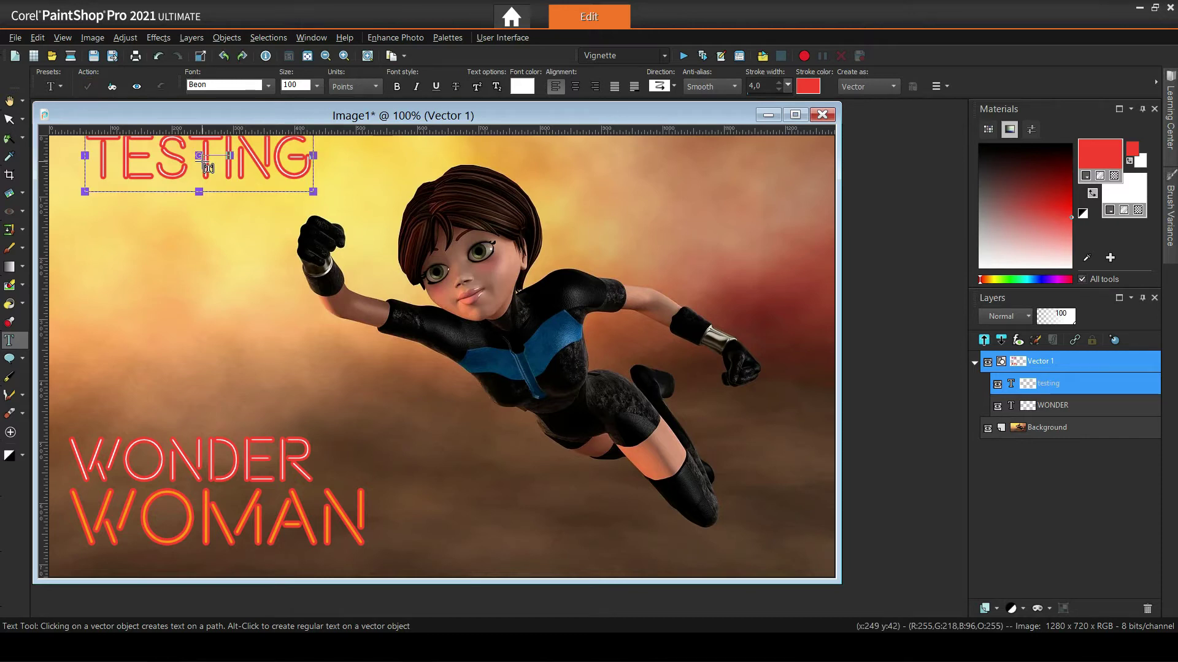
{"action": "left_click_drag", "start_coordinate": [198, 158], "coordinate": [177, 186]}
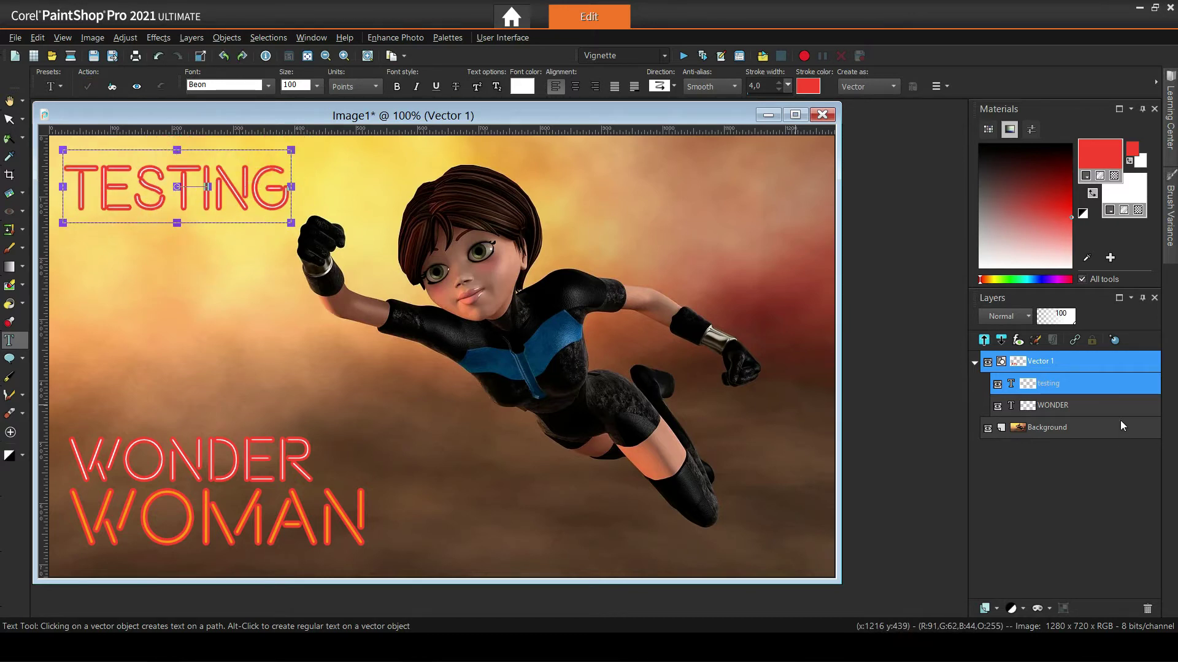
Edit the TESTING text, set its letters ESTI to 72 points and apply the change.
{"action": "right_click", "coordinate": [1058, 387]}
{"action": "left_click", "coordinate": [1044, 205]}
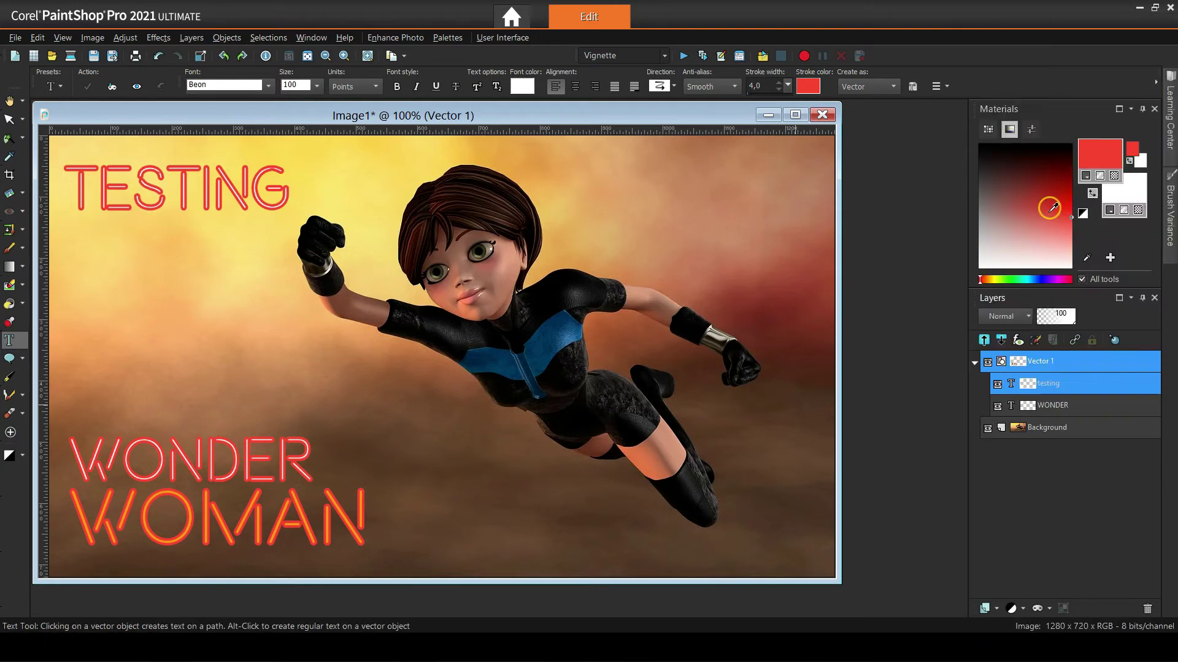
{"action": "left_click_drag", "start_coordinate": [99, 180], "coordinate": [219, 197]}
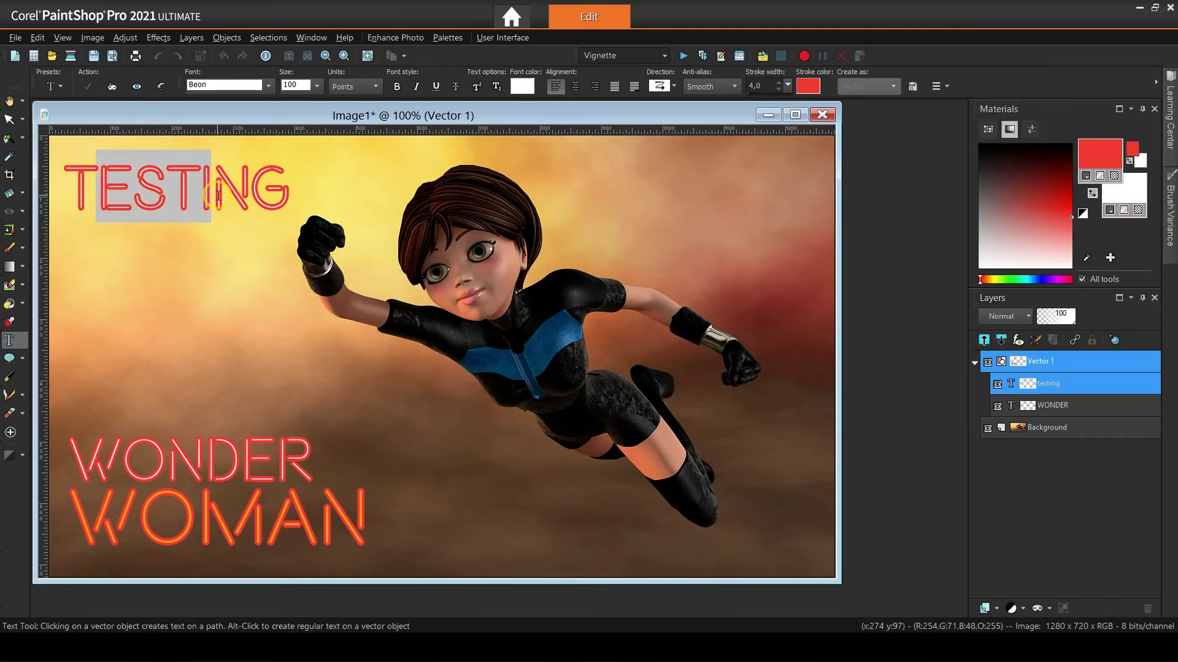
{"action": "left_click", "coordinate": [316, 86]}
{"action": "left_click", "coordinate": [307, 303]}
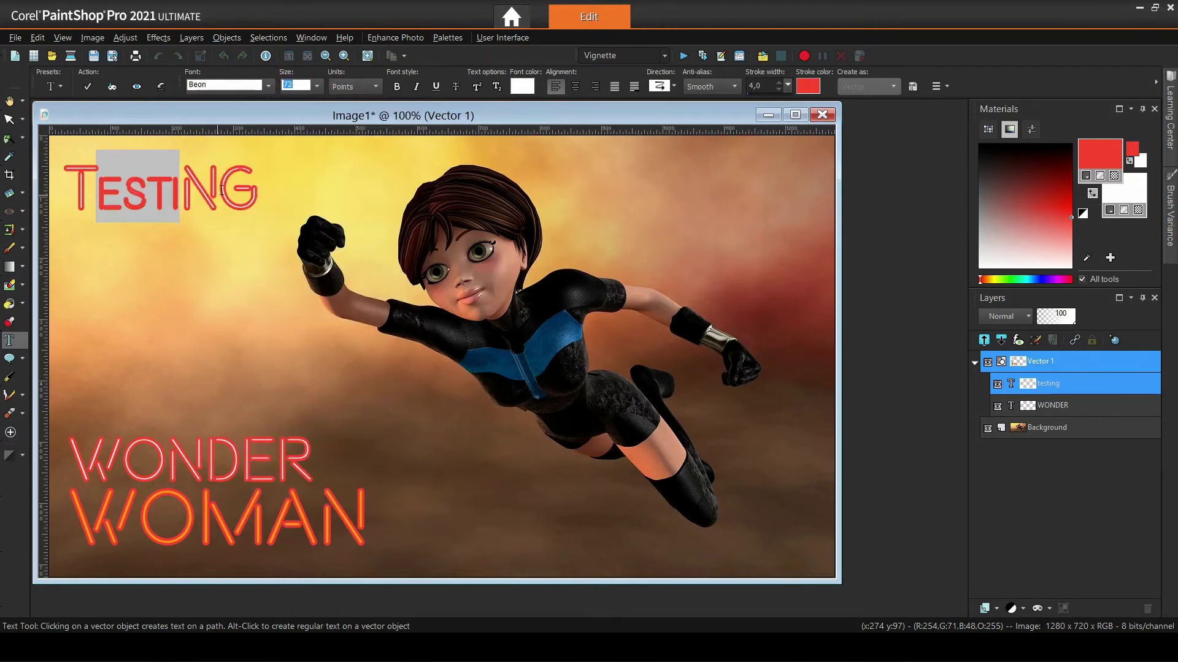
{"action": "left_click", "coordinate": [241, 255]}
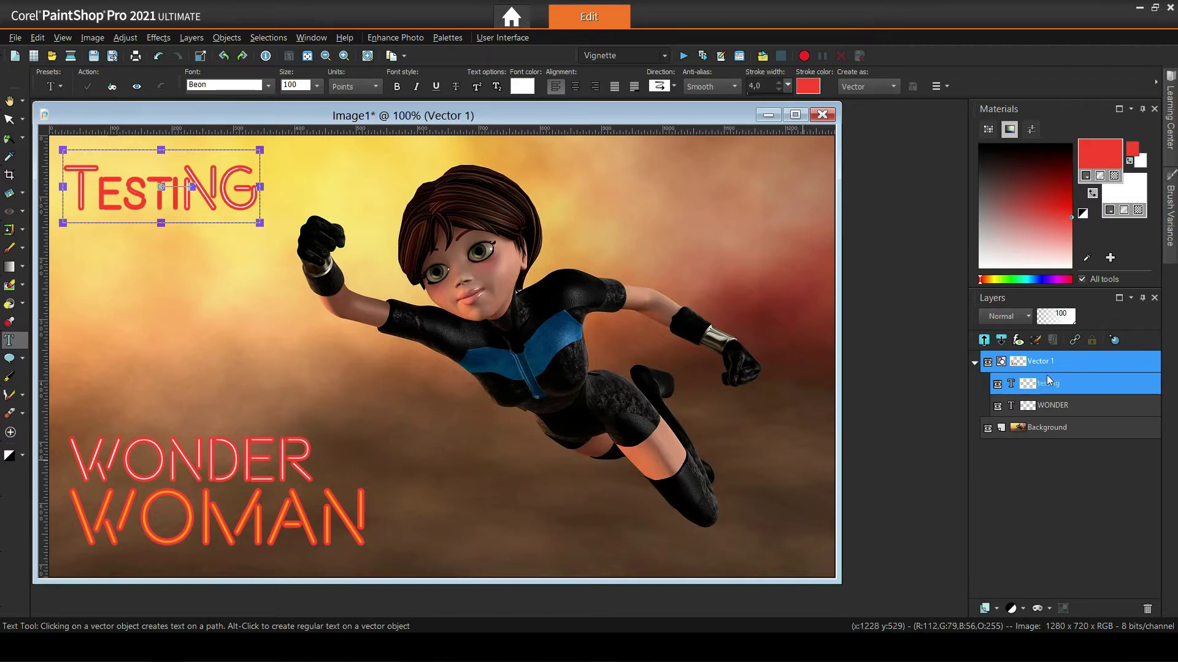
Try a Drop Shadow layer style on the Vector 1 layer with preview on the image, and cancel it.
{"action": "mouse_move", "coordinate": [1041, 387]}
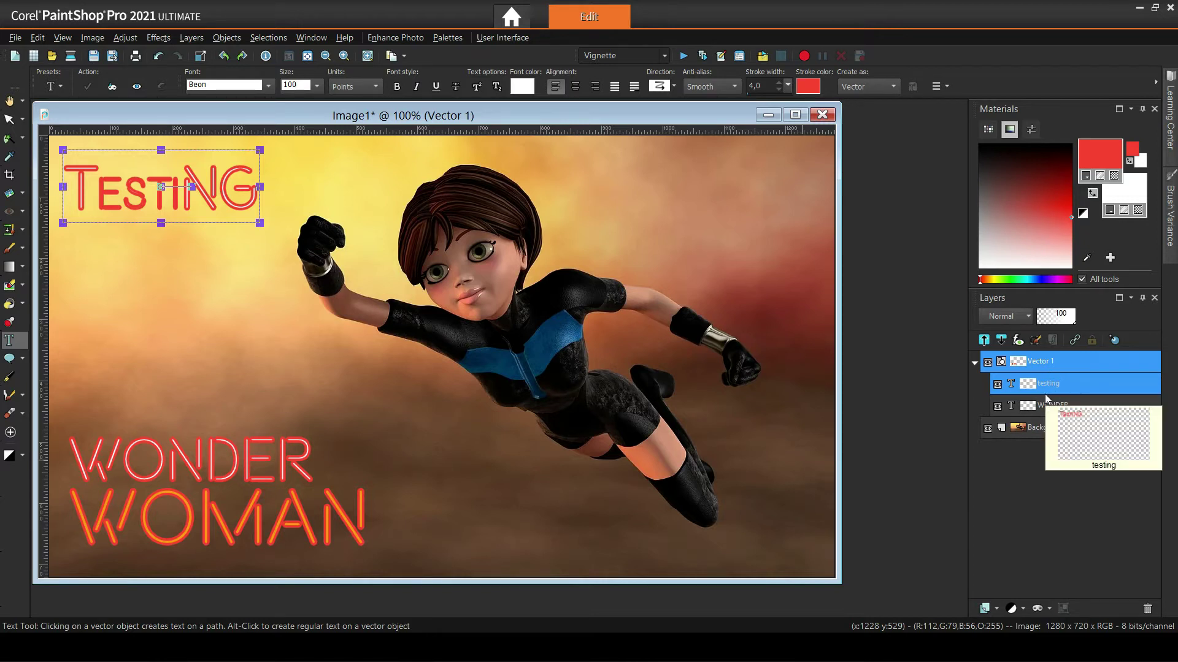
{"action": "left_click", "coordinate": [1046, 362]}
{"action": "mouse_move", "coordinate": [1045, 363]}
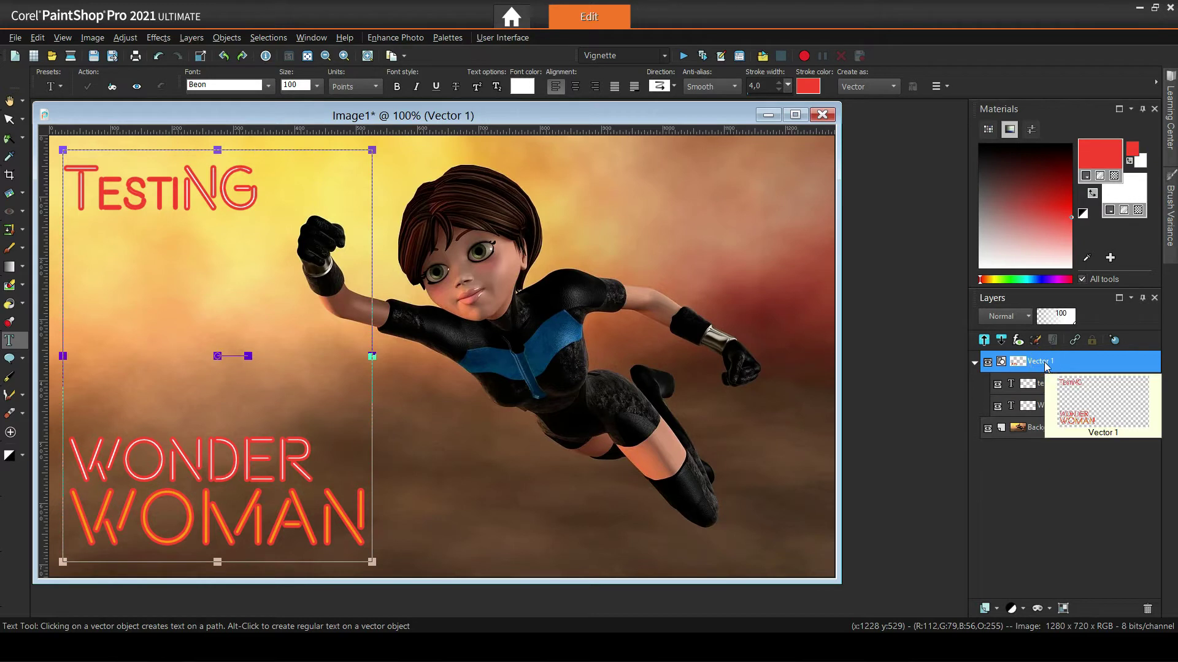
{"action": "left_click", "coordinate": [1114, 341]}
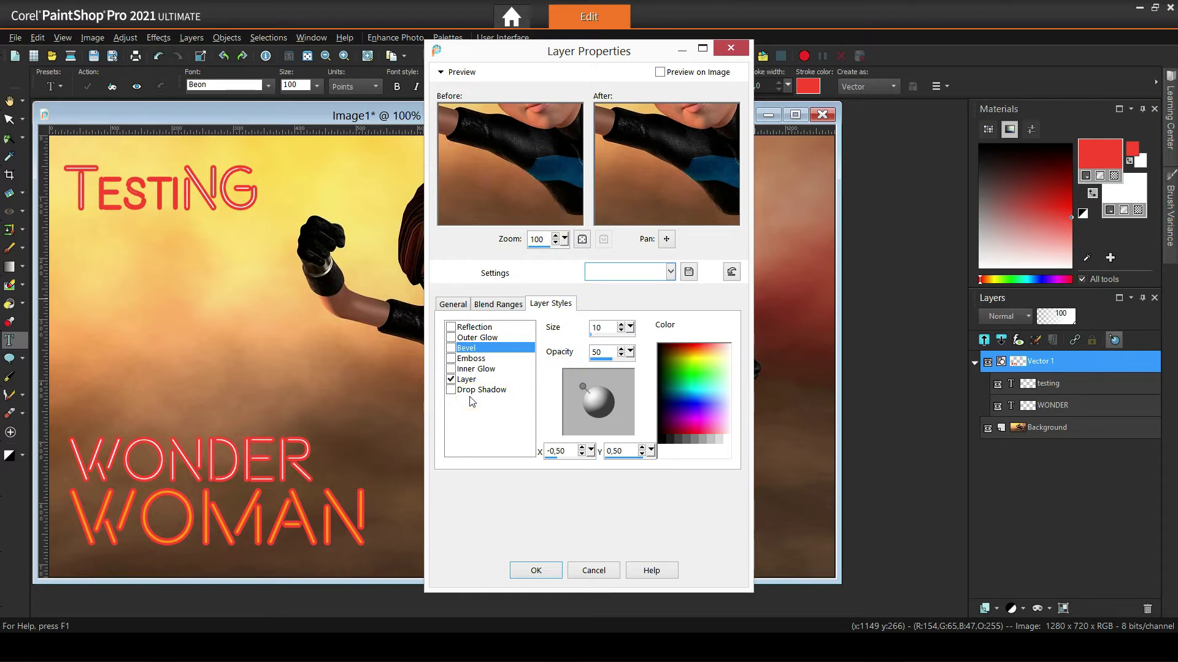
{"action": "left_click", "coordinate": [451, 390]}
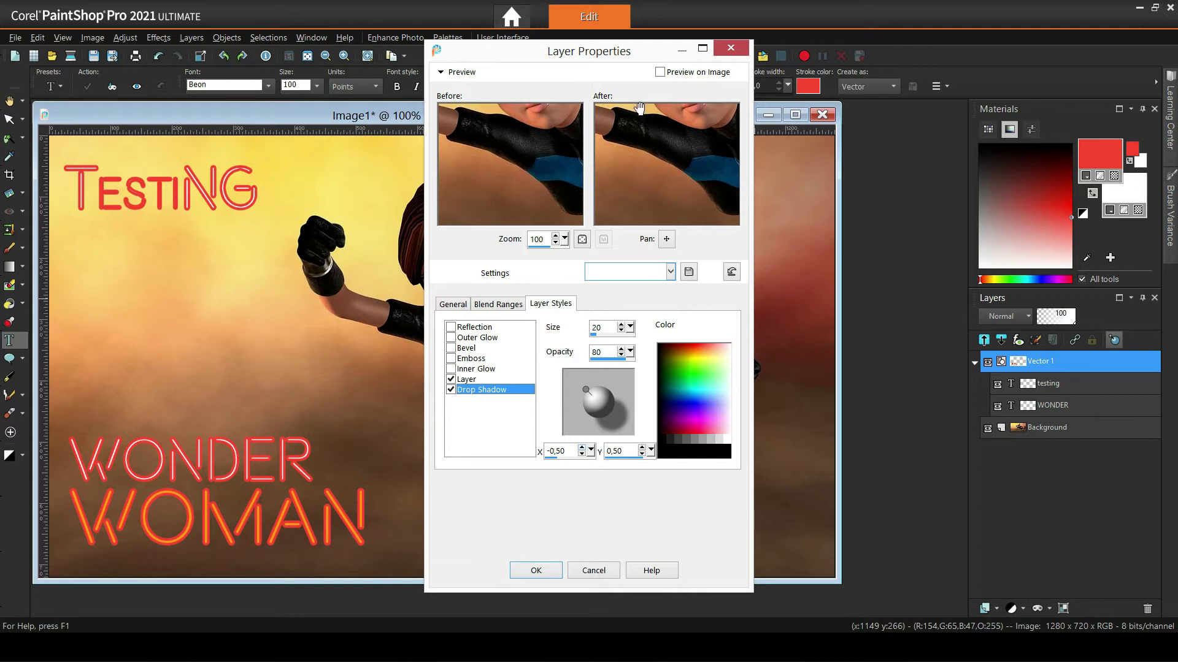
{"action": "left_click", "coordinate": [660, 72]}
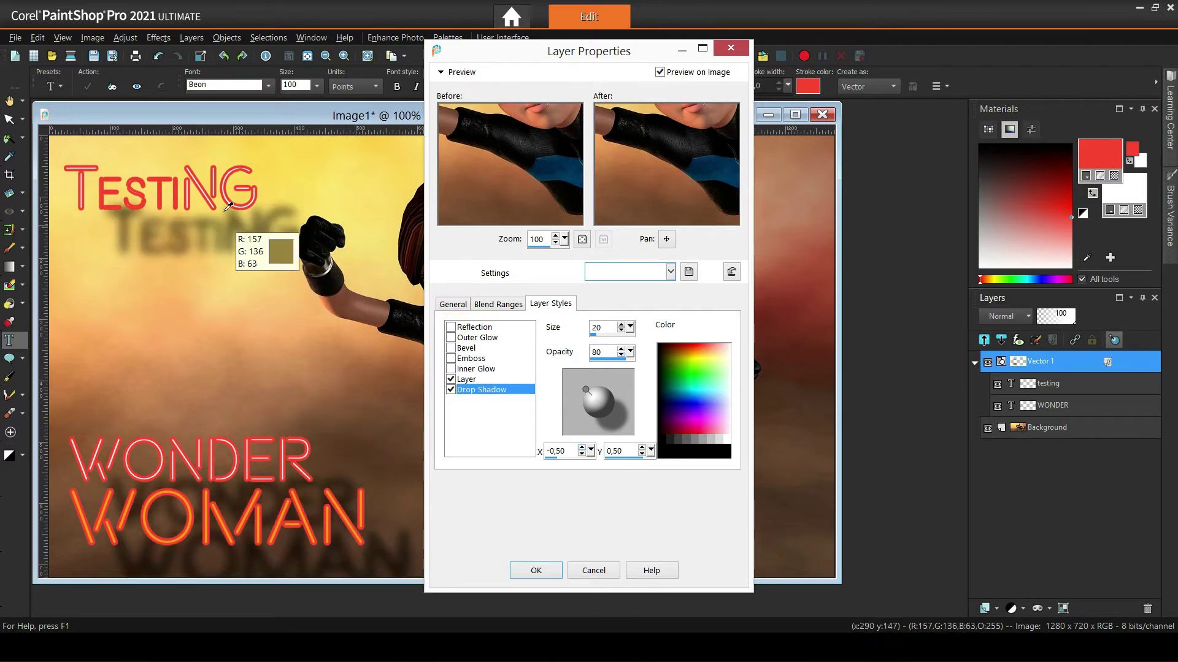
{"action": "left_click", "coordinate": [594, 571]}
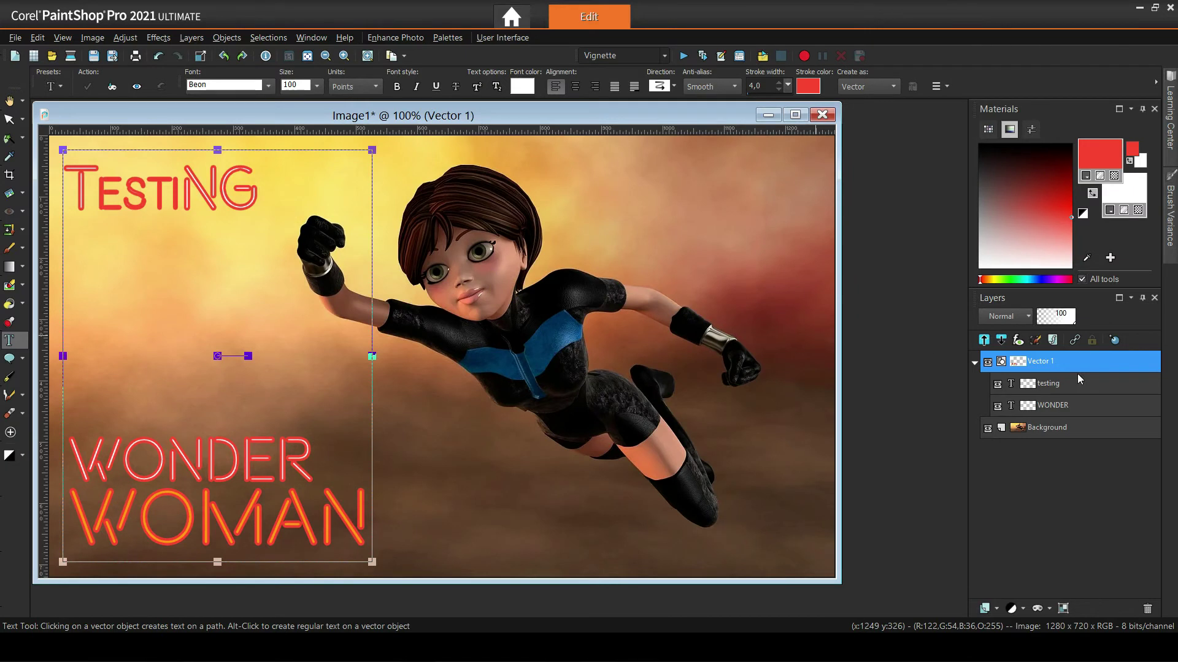
Delete the testing text object from the Vector 1 layer and confirm the deletion.
{"action": "left_click", "coordinate": [1044, 384]}
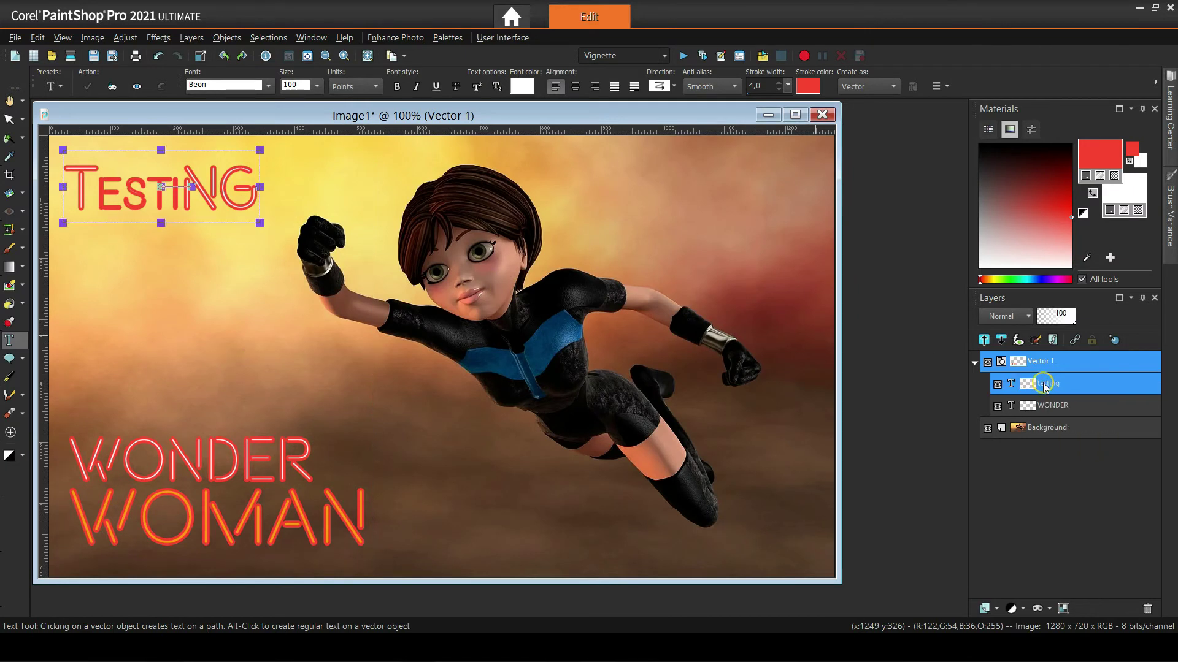
{"action": "left_click", "coordinate": [1147, 608]}
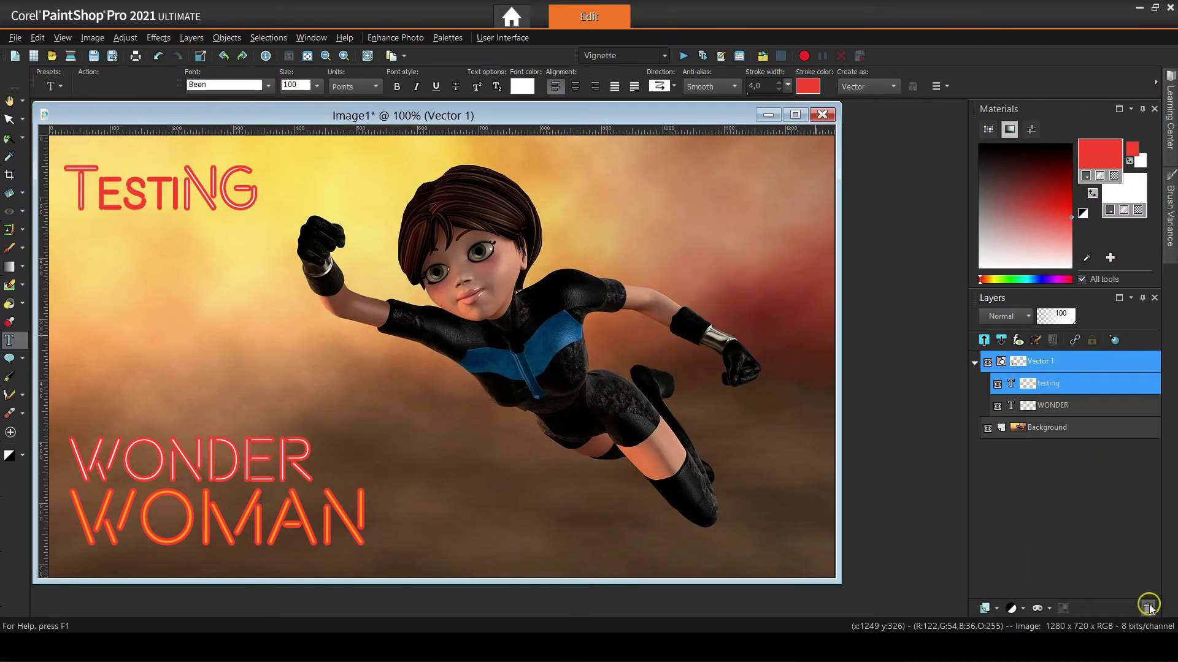
{"action": "left_click", "coordinate": [570, 347]}
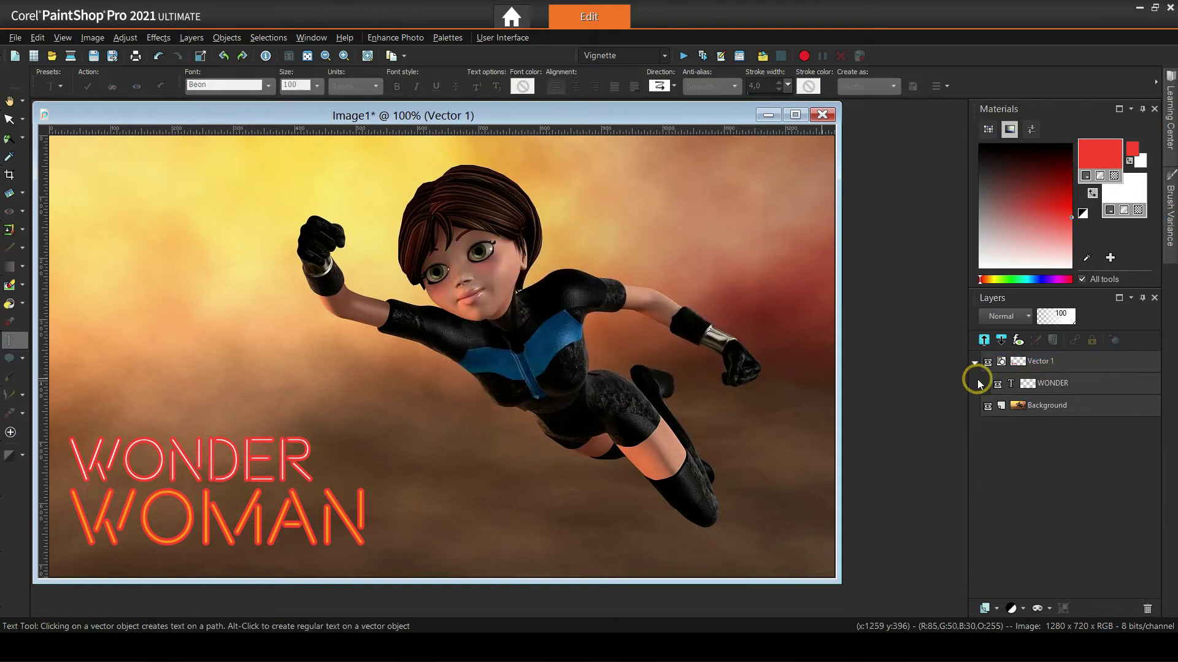
Create a new vector layer above Vector 1 and name it "Vector - Text 2".
{"action": "left_click", "coordinate": [1018, 361]}
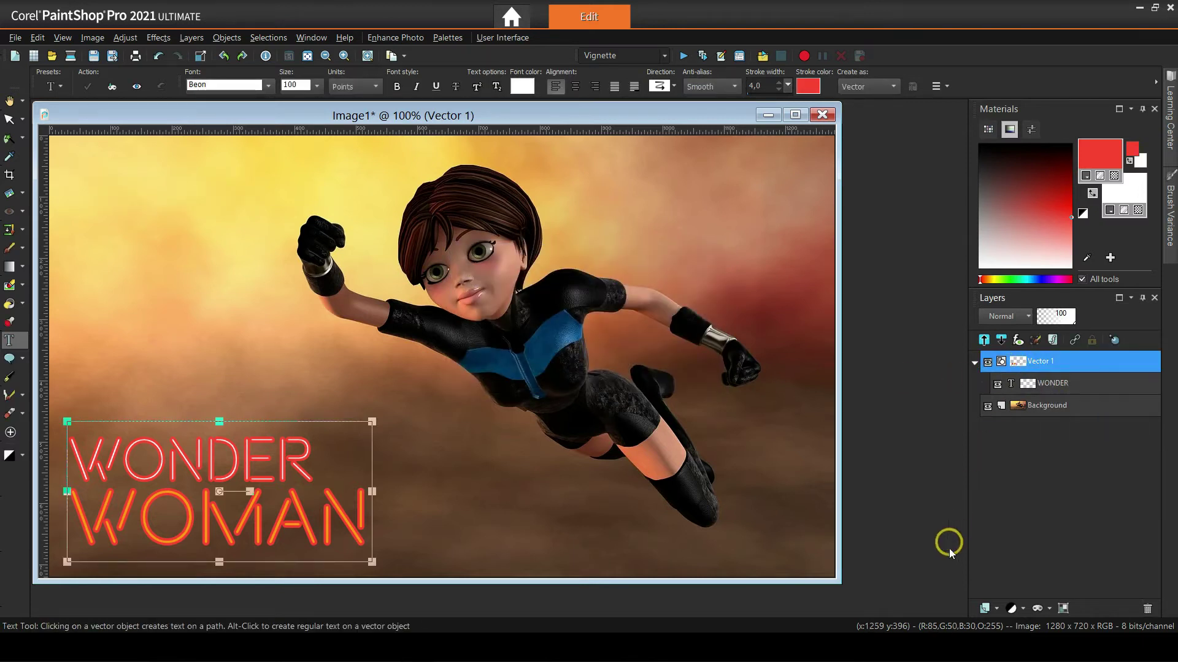
{"action": "left_click", "coordinate": [987, 610]}
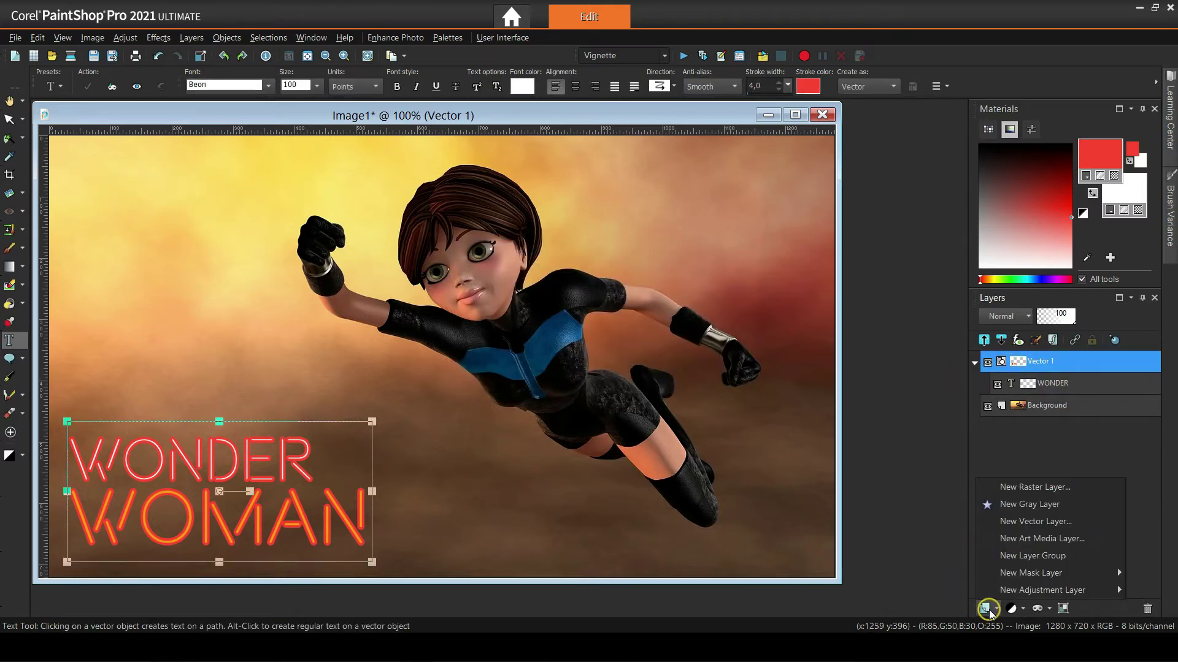
{"action": "left_click", "coordinate": [1021, 523]}
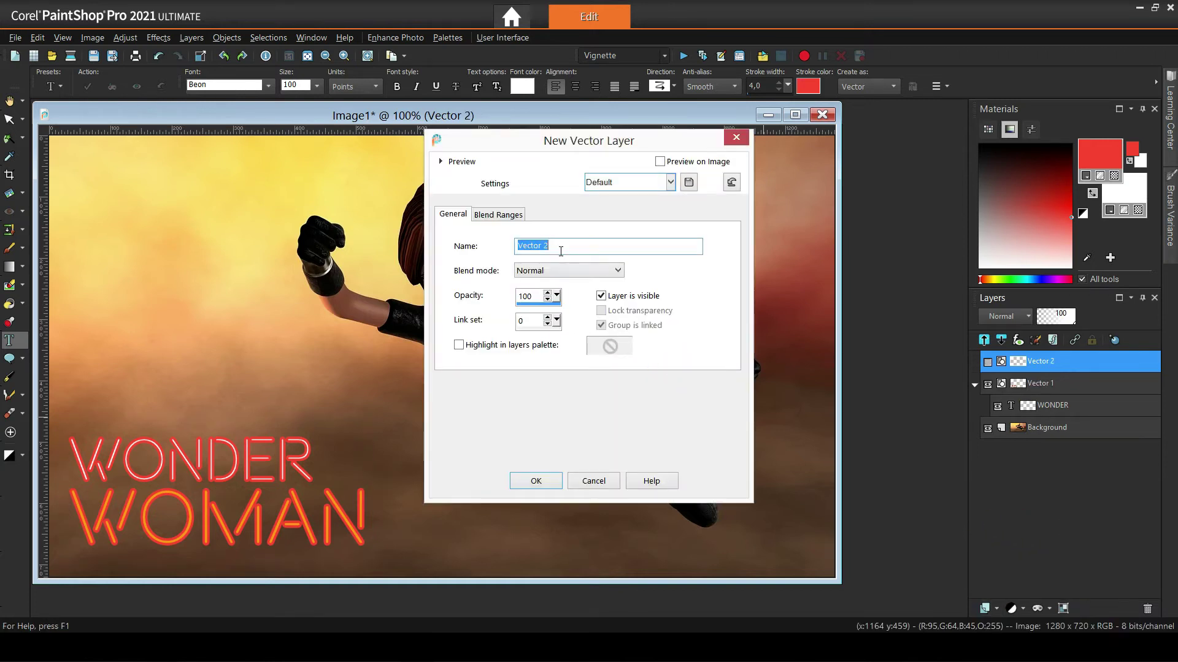
{"action": "left_click", "coordinate": [560, 251]}
{"action": "key", "text": "BackSpace"}
{"action": "type", "text": "- Text 2"}
{"action": "left_click", "coordinate": [545, 483]}
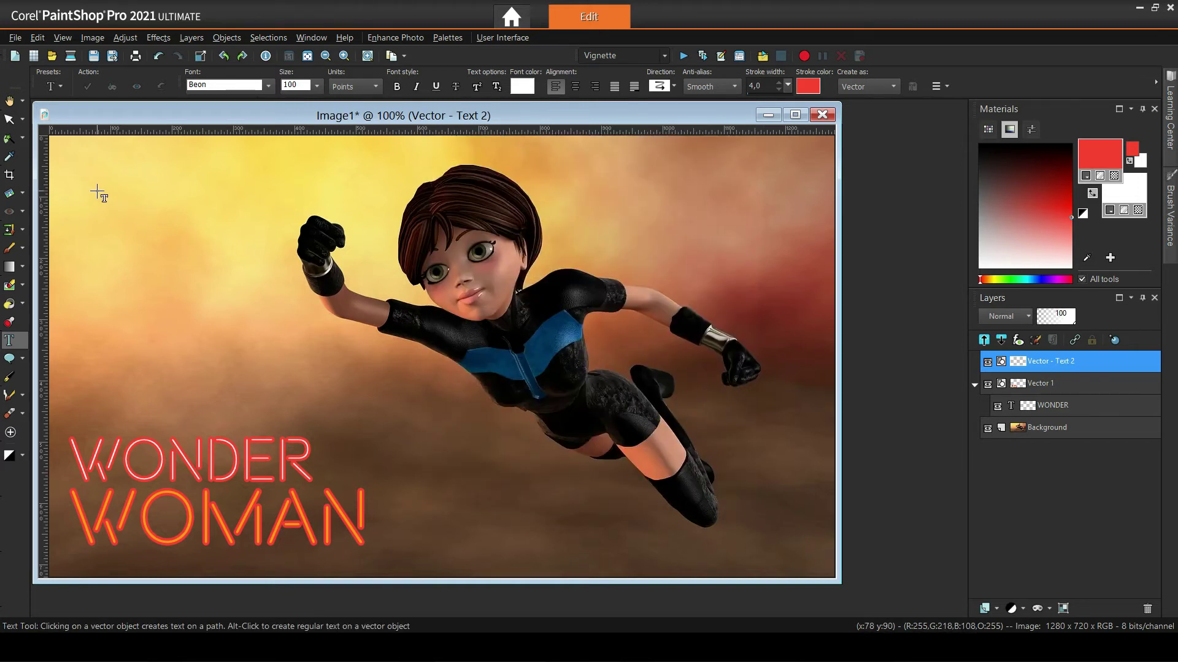
Add the text TESTING in the image's upper-left area on the Vector - Text 2 layer, apply it and expand that layer.
{"action": "left_click", "coordinate": [103, 214]}
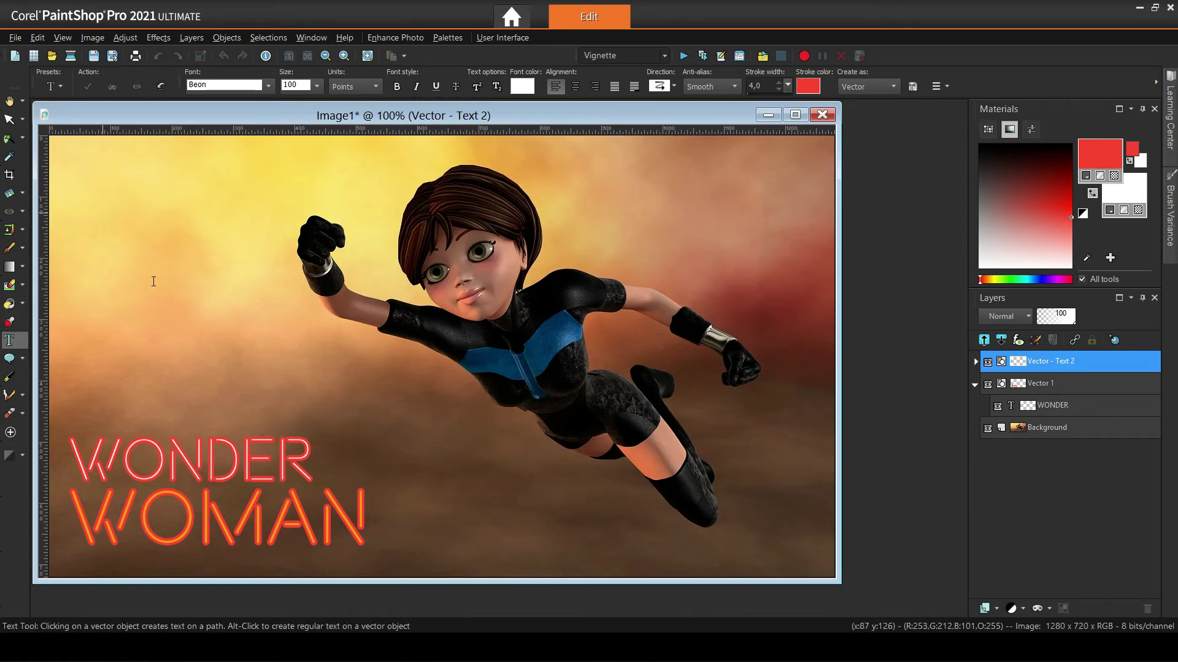
{"action": "type", "text": "TESTING"}
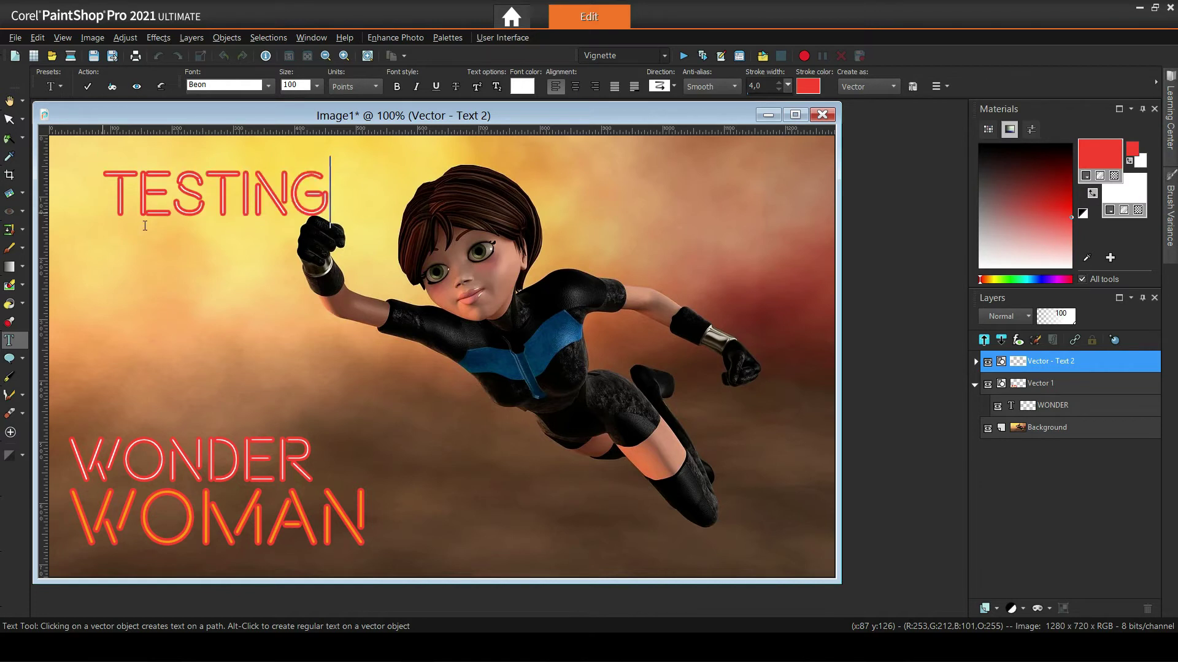
{"action": "left_click", "coordinate": [90, 91]}
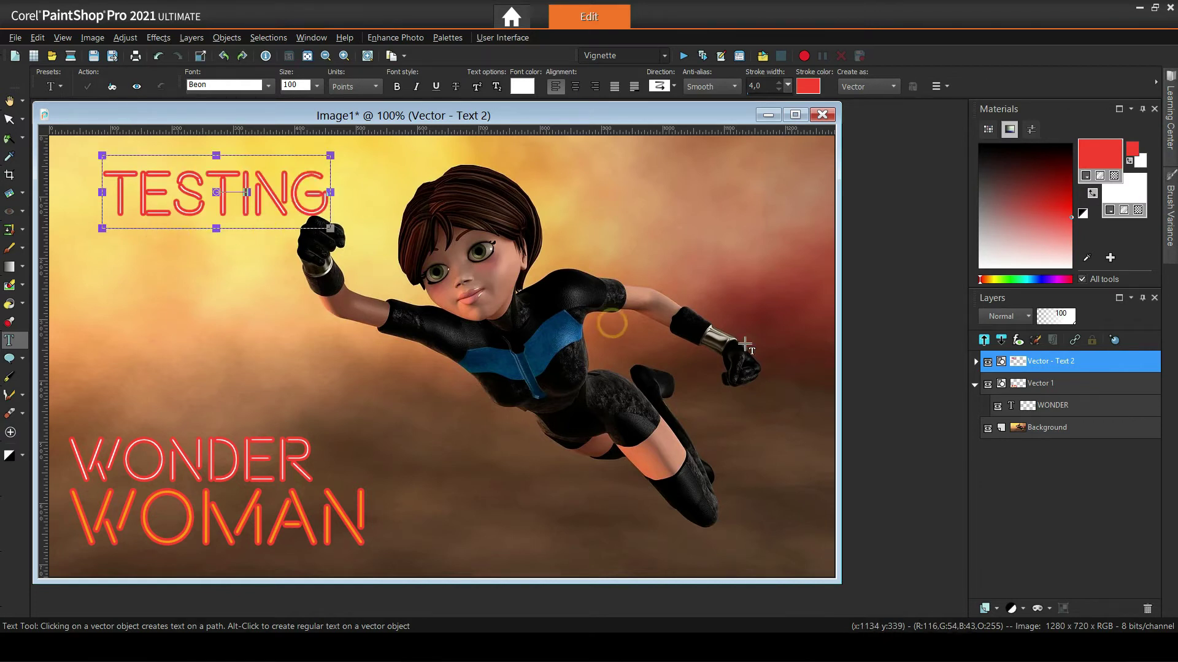
{"action": "mouse_move", "coordinate": [1015, 377]}
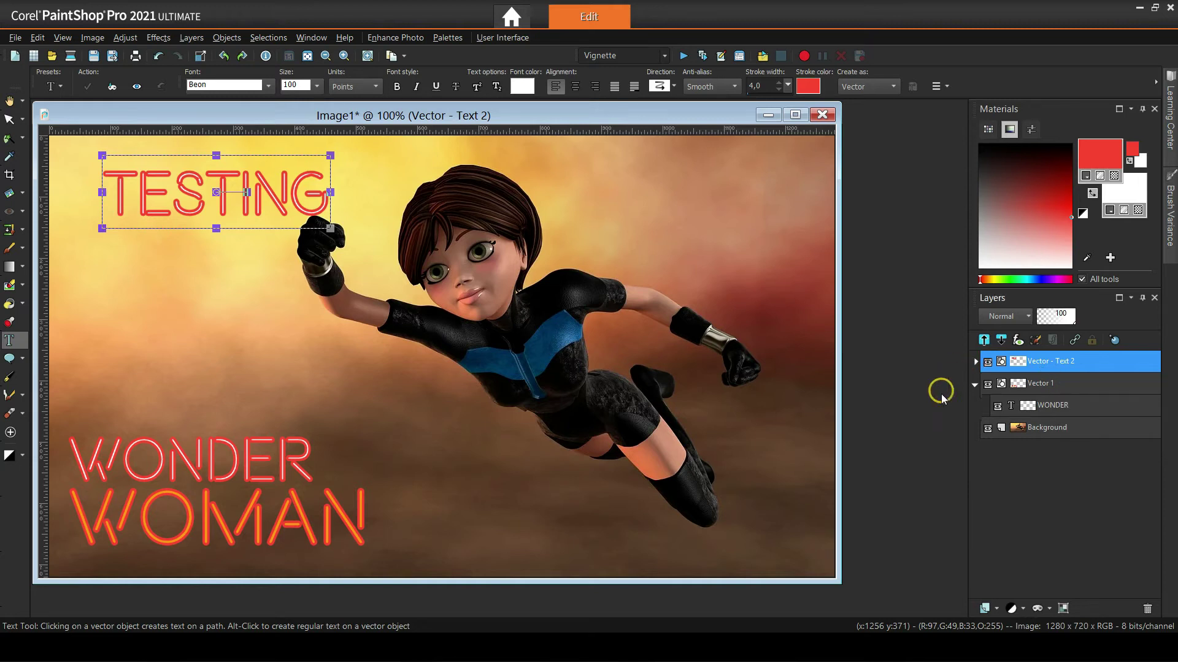
{"action": "left_click", "coordinate": [975, 362]}
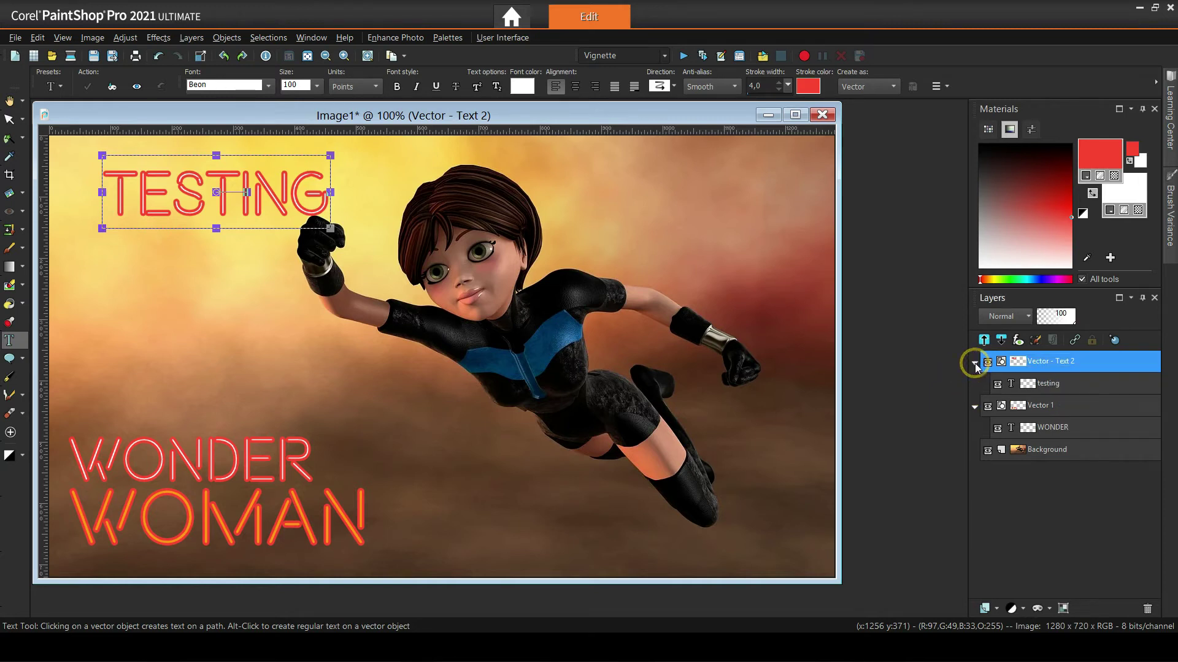
{"action": "mouse_move", "coordinate": [1050, 384]}
{"action": "left_click", "coordinate": [1044, 405]}
{"action": "left_click", "coordinate": [1040, 368]}
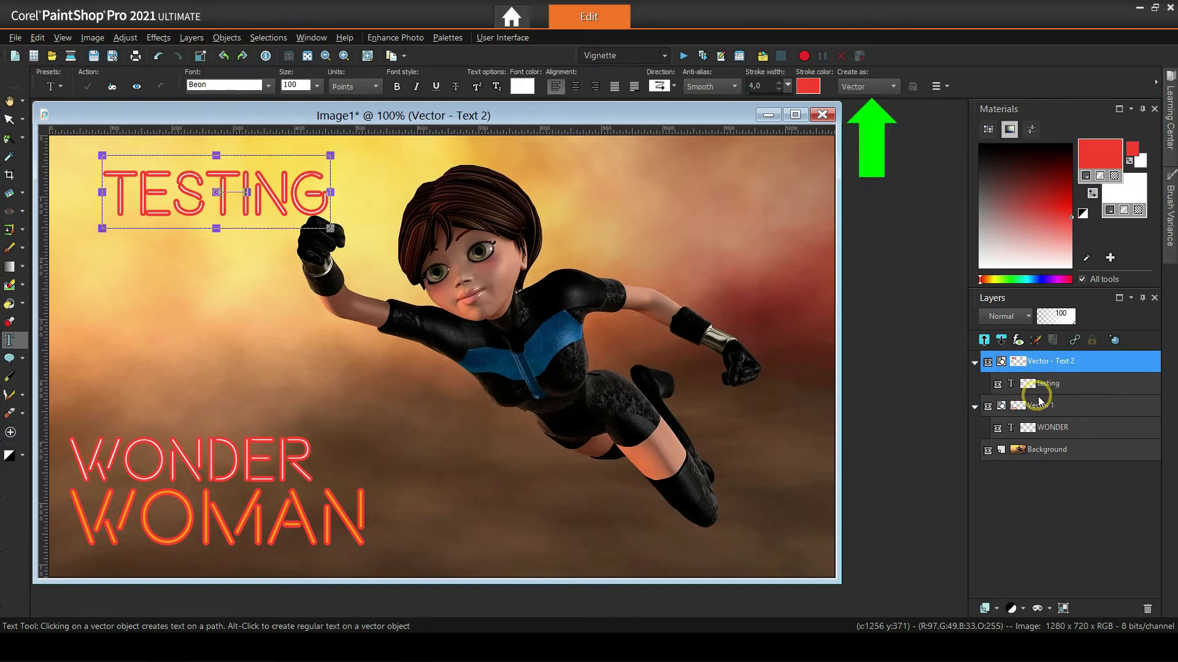
{"action": "left_click", "coordinate": [1035, 406]}
Edit the whole TESTING text, set its size to 72 points and its stroke width to 1.0, and apply the changes.
{"action": "left_click", "coordinate": [1046, 384]}
{"action": "right_click", "coordinate": [1044, 384]}
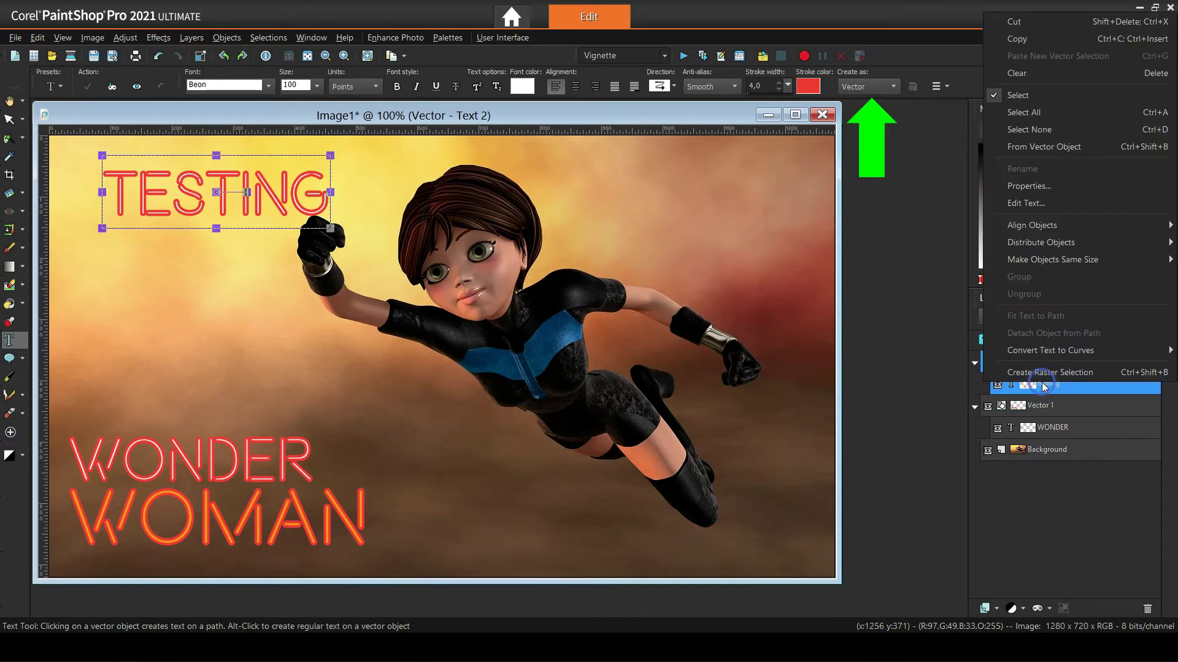
{"action": "left_click", "coordinate": [1031, 203]}
{"action": "key", "text": "ctrl+a"}
{"action": "left_click", "coordinate": [317, 86]}
{"action": "left_click", "coordinate": [304, 286]}
{"action": "left_click", "coordinate": [779, 90]}
{"action": "left_click", "coordinate": [779, 90]}
{"action": "left_click", "coordinate": [779, 90]}
{"action": "left_click", "coordinate": [87, 87]}
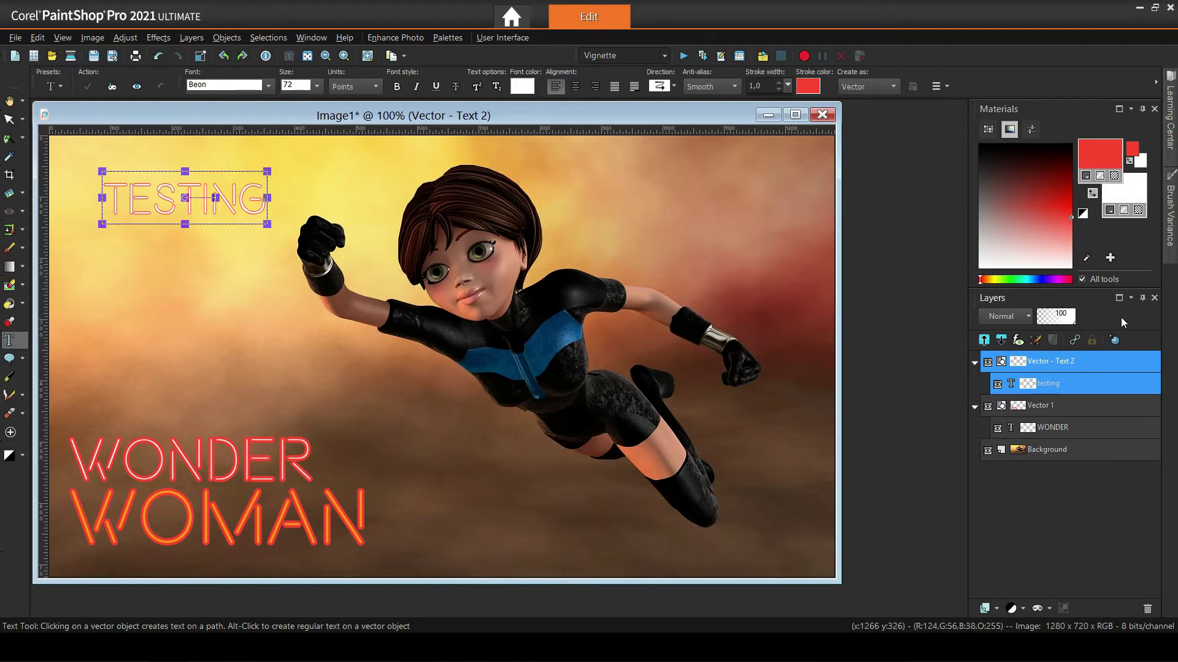
Apply a Drop Shadow layer style to Vector - Text 2 with size 12 and offset X -0.20, Y 0.24, previewing it on the image.
{"action": "left_click", "coordinate": [1115, 340]}
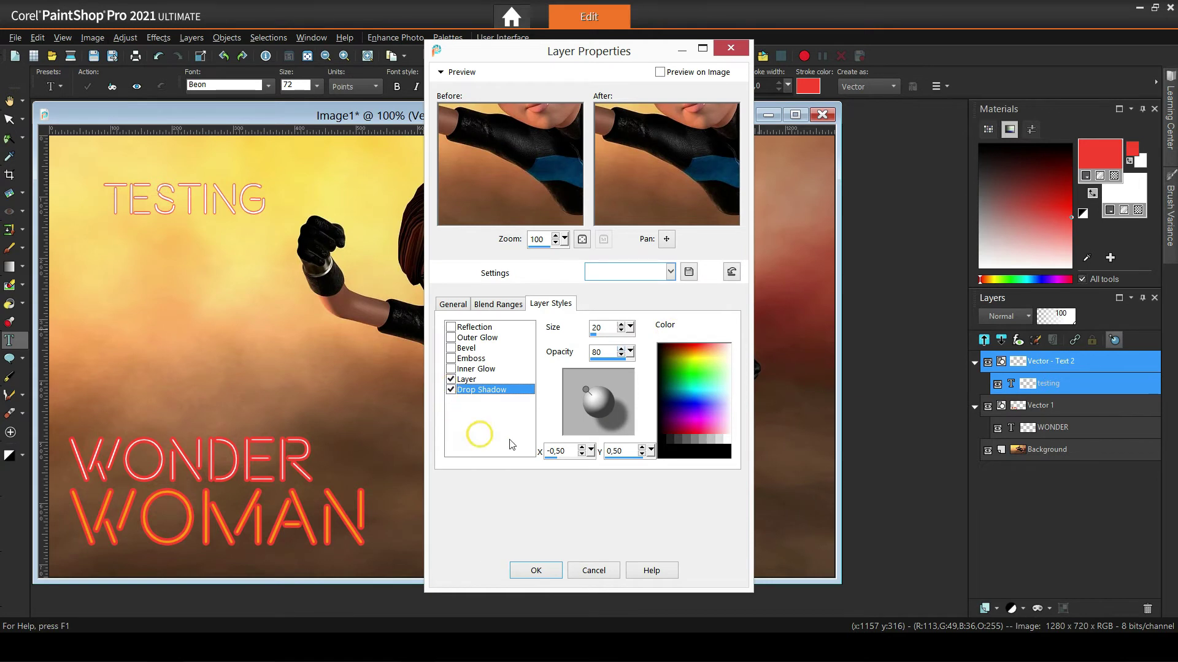
{"action": "left_click", "coordinate": [660, 72]}
{"action": "left_click_drag", "start_coordinate": [585, 390], "coordinate": [595, 398]}
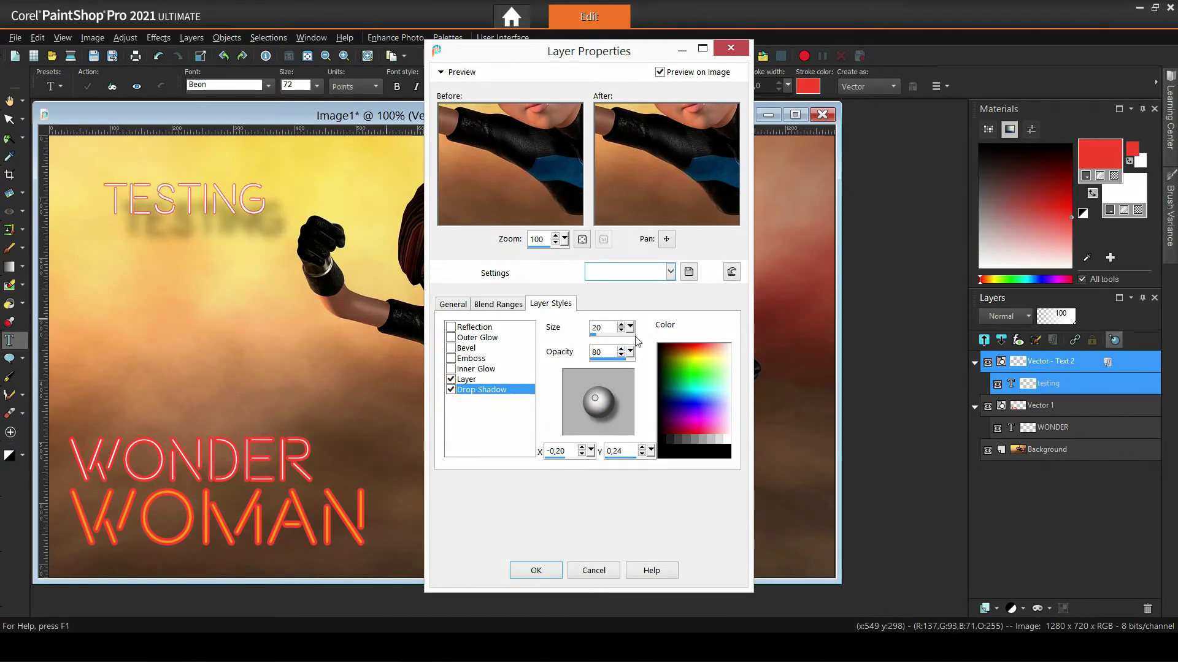
{"action": "mouse_move", "coordinate": [630, 328]}
{"action": "left_mouse_down"}
{"action": "mouse_move", "coordinate": [598, 335]}
{"action": "mouse_move", "coordinate": [646, 343]}
{"action": "left_mouse_up"}
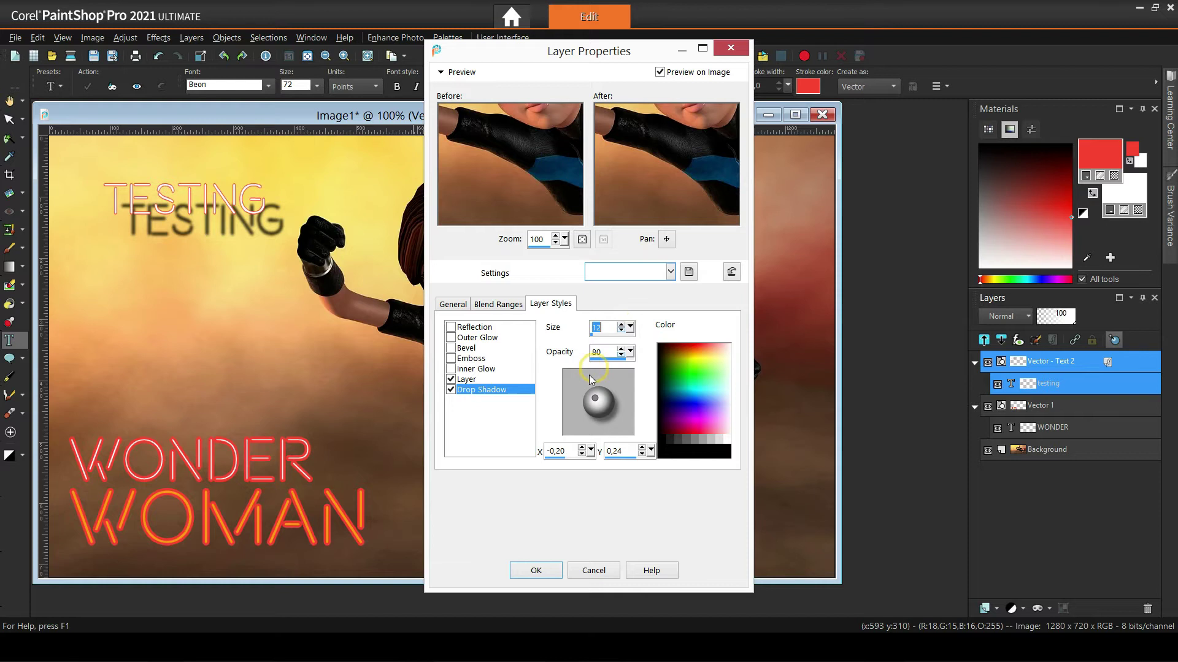
{"action": "left_click", "coordinate": [536, 570]}
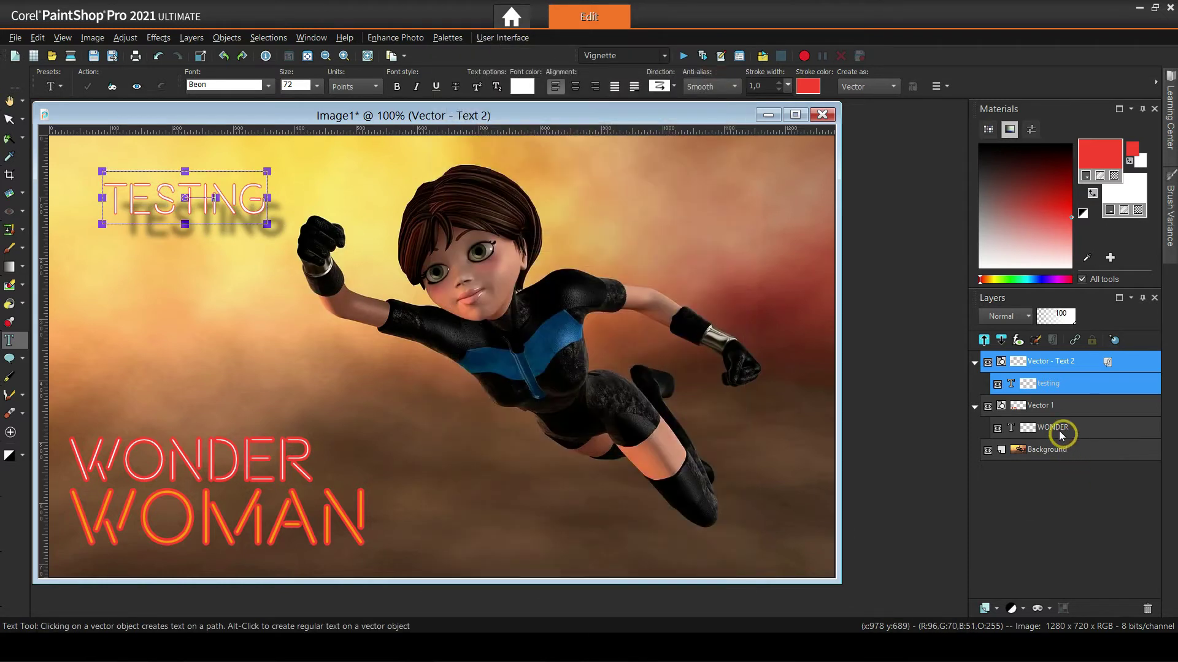
Apply a Drop Shadow layer style to the Vector 1 layer with offset X 0.14, Y 0.00, previewing it on the image.
{"action": "left_click", "coordinate": [1058, 408]}
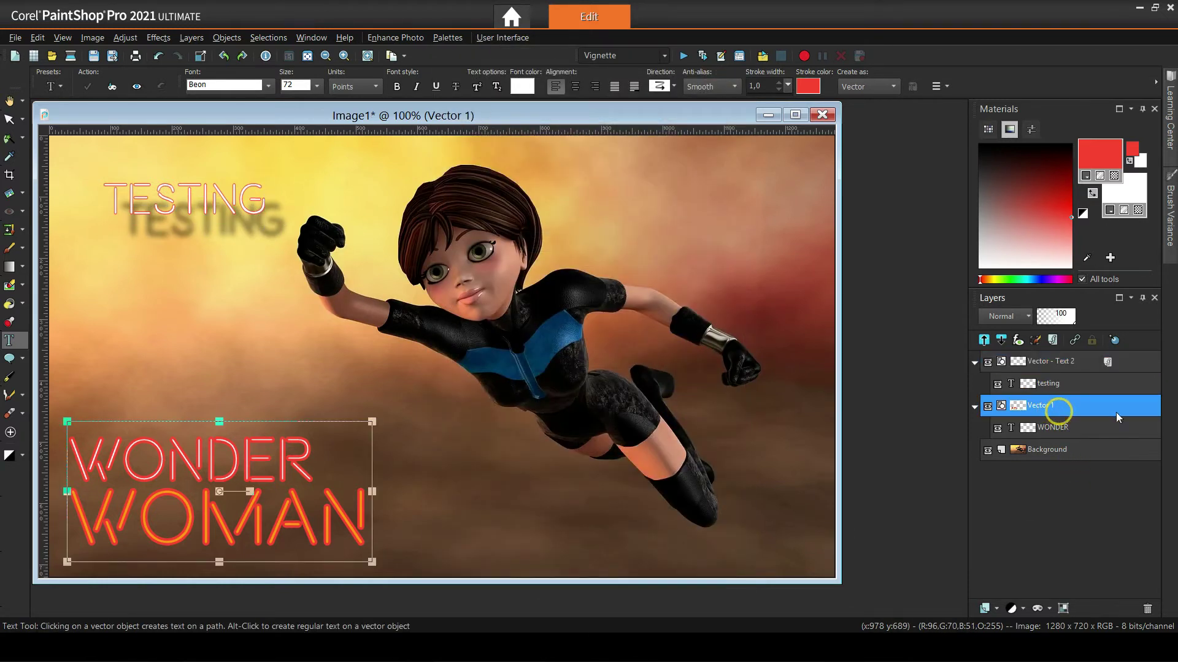
{"action": "left_click", "coordinate": [1115, 340]}
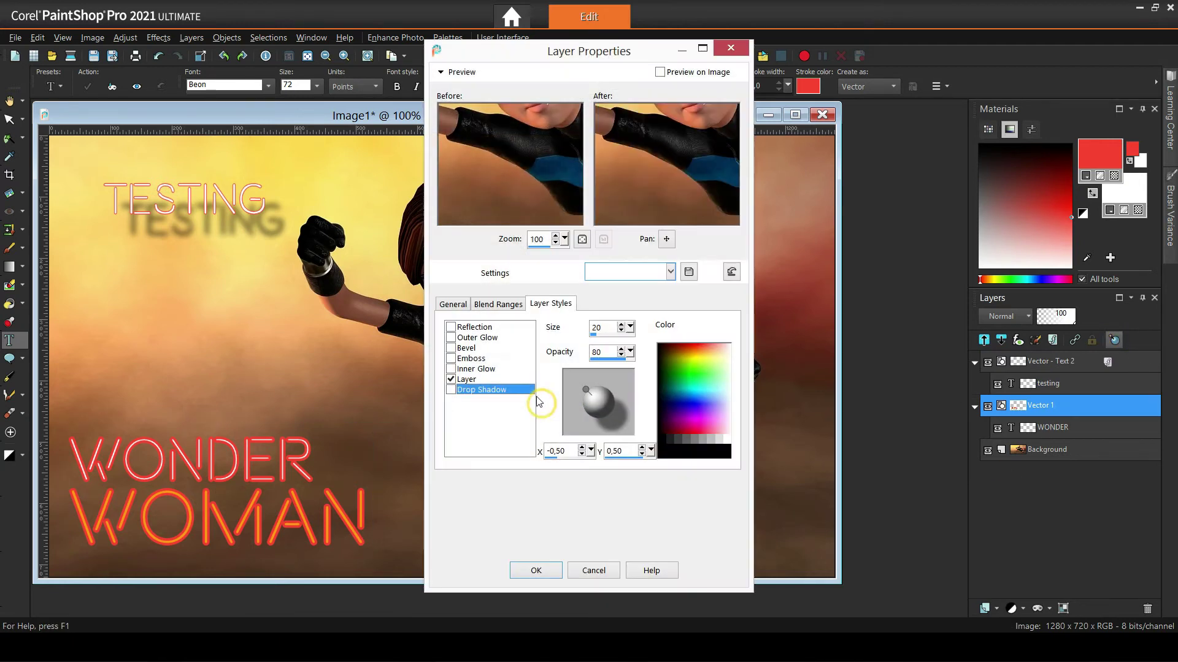
{"action": "left_click", "coordinate": [451, 390]}
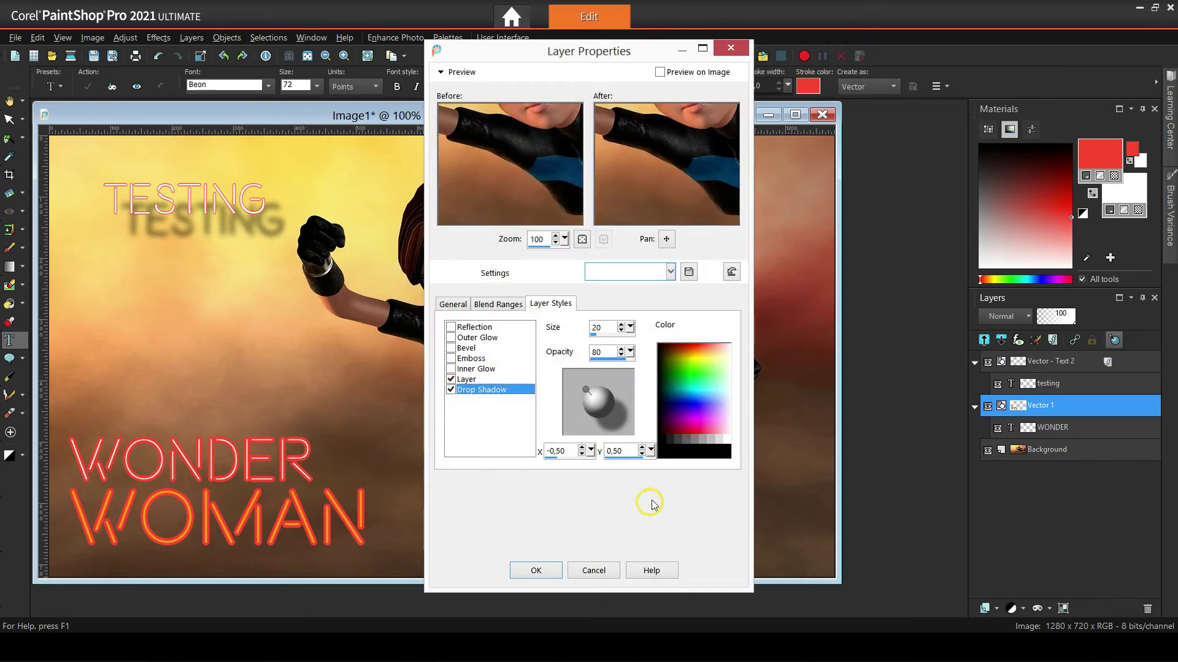
{"action": "left_click_drag", "start_coordinate": [588, 389], "coordinate": [602, 402]}
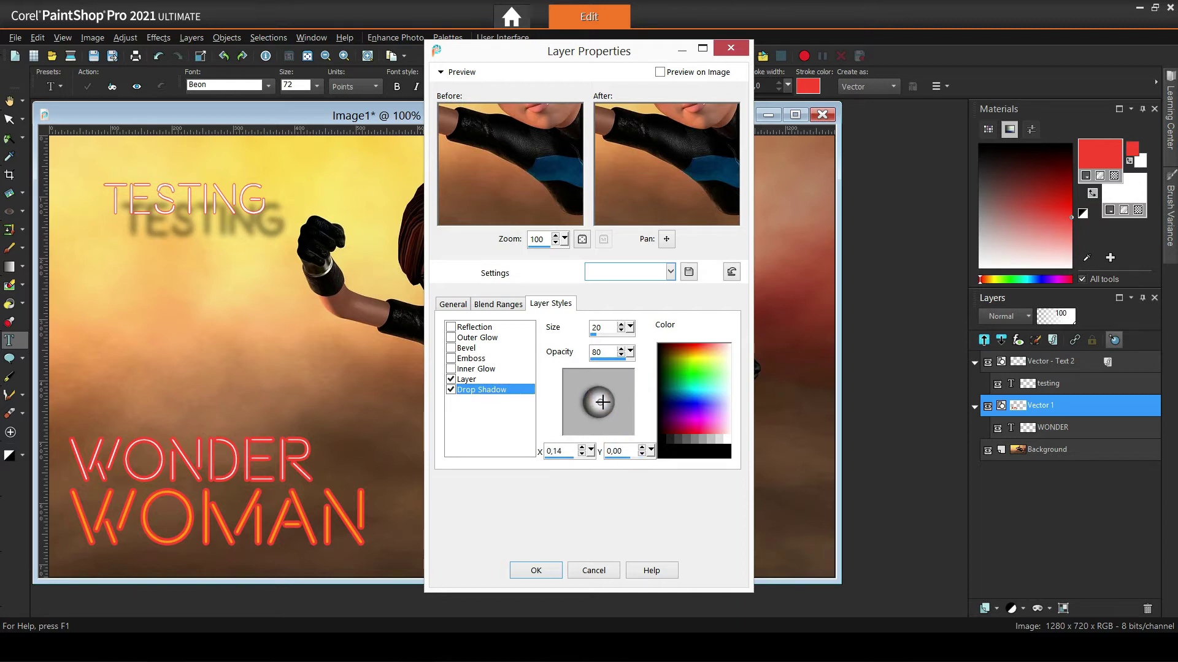
{"action": "left_click", "coordinate": [662, 72]}
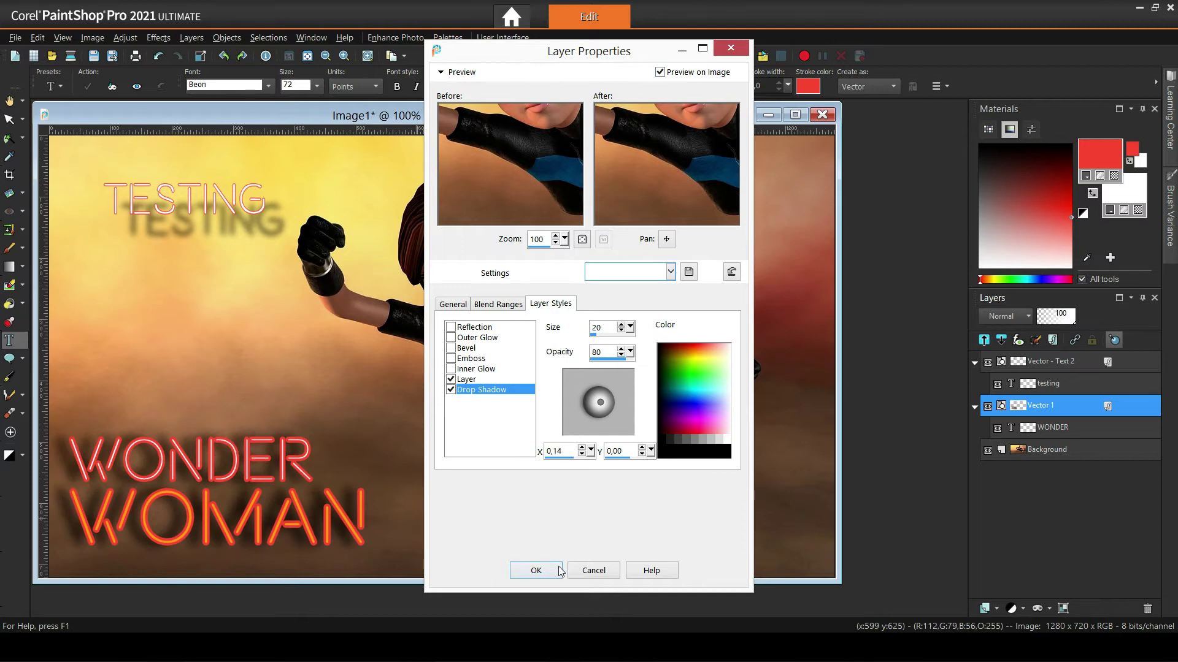
{"action": "left_click", "coordinate": [535, 571]}
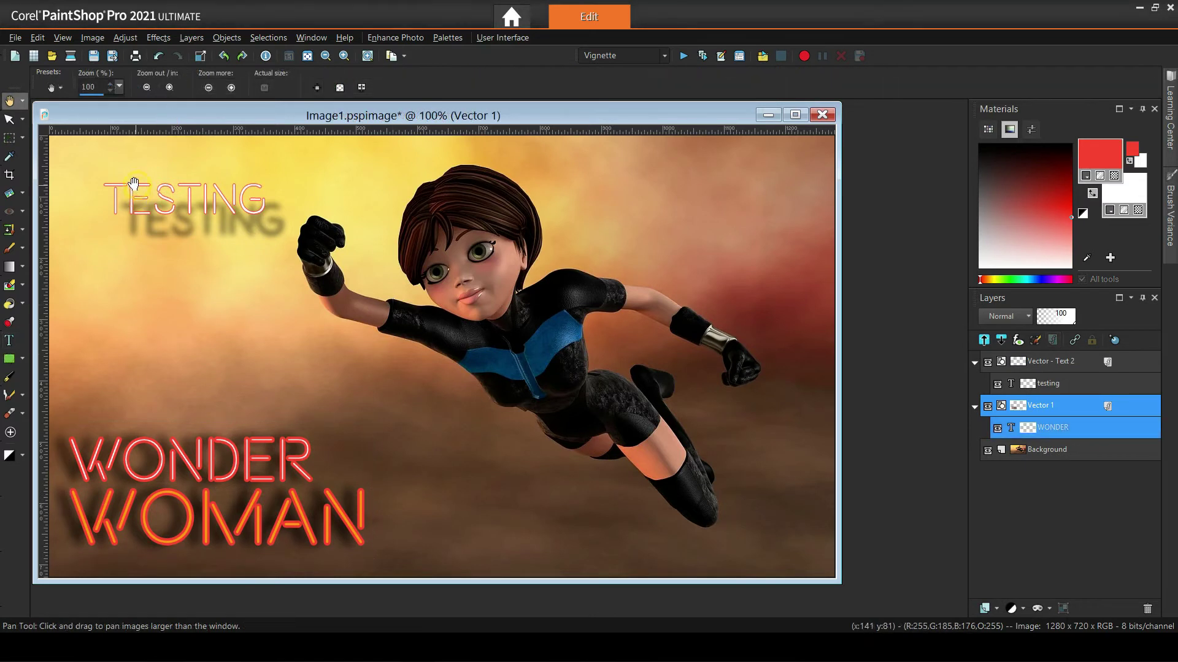
Try a Reflection layer style on Vector - Text 2 with image preview on, keeping the TESTING text uncovered by the dialog.
{"action": "scroll", "coordinate": [106, 176], "scroll_direction": "up", "scroll_amount": 3}
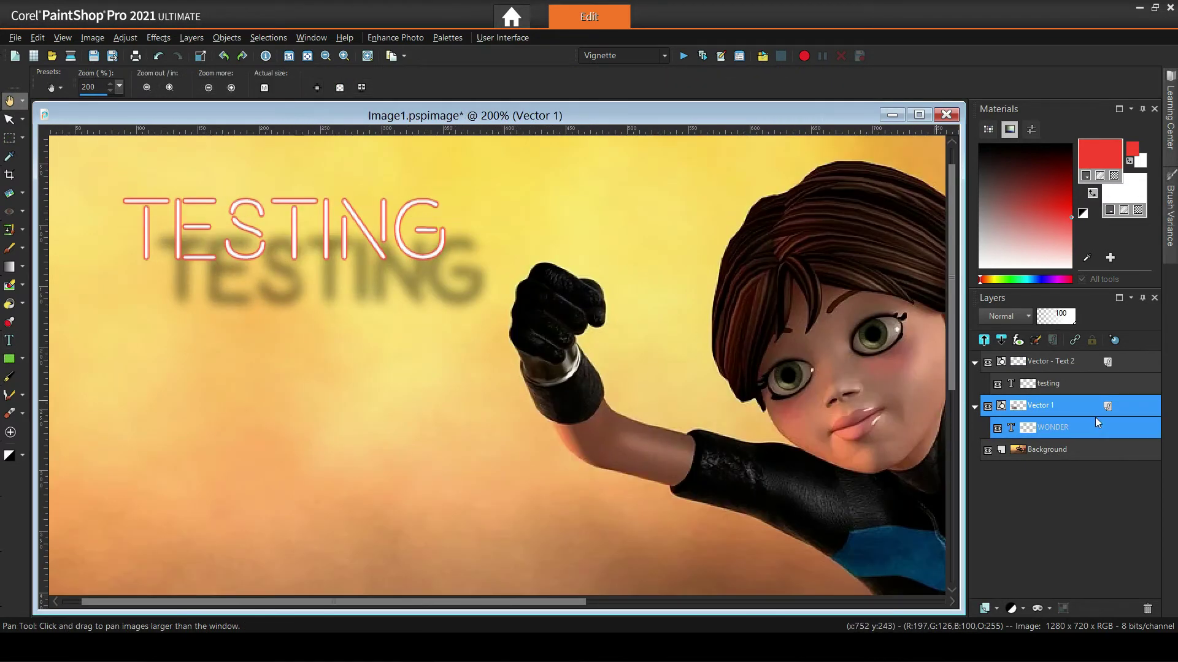
{"action": "left_click", "coordinate": [1052, 367]}
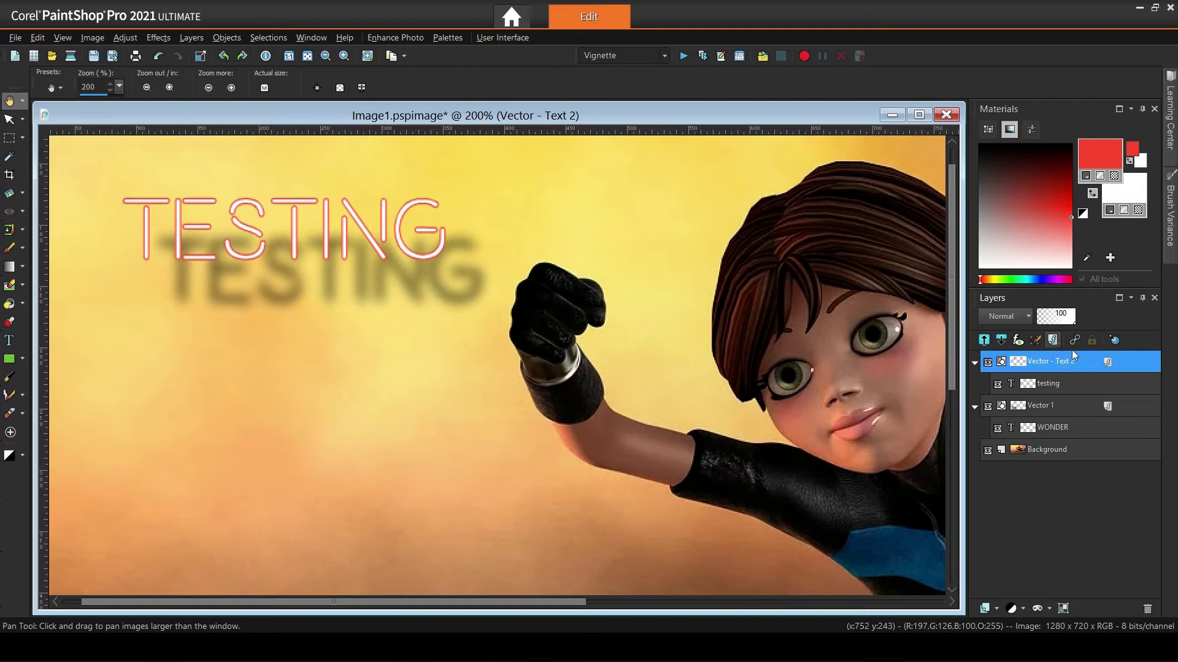
{"action": "left_click", "coordinate": [1114, 339]}
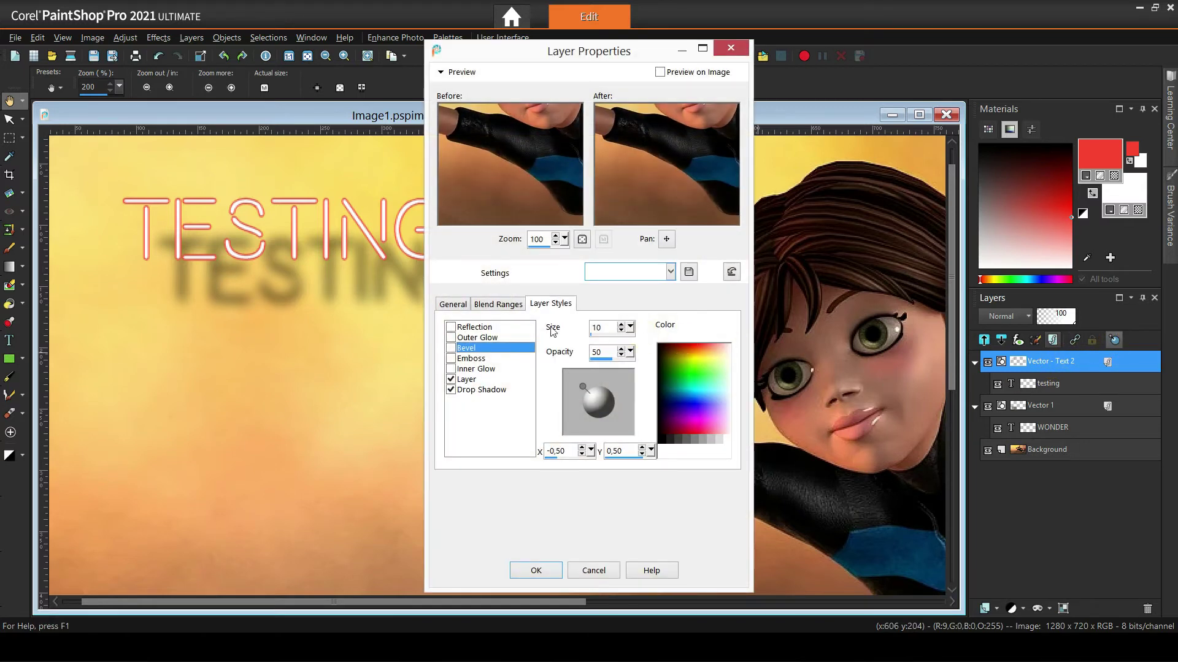
{"action": "left_click", "coordinate": [660, 73]}
{"action": "left_click", "coordinate": [461, 72]}
{"action": "left_click", "coordinate": [452, 238]}
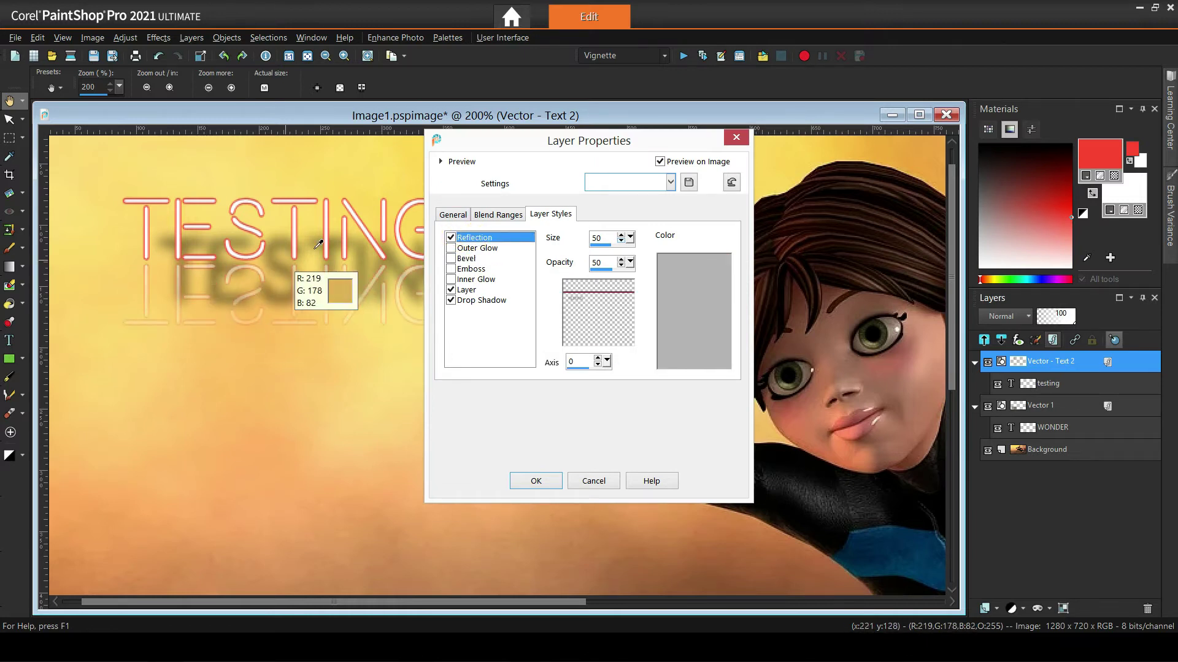
{"action": "left_click_drag", "start_coordinate": [495, 140], "coordinate": [652, 149]}
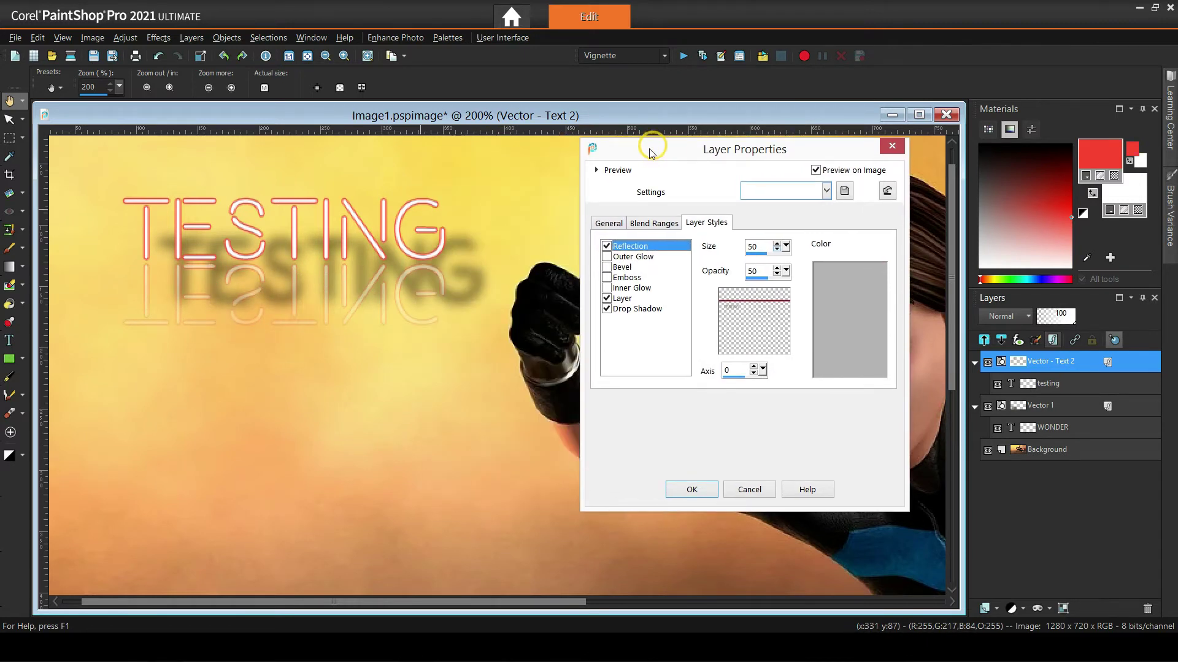
Try an Outer Glow style on the TESTING text with size 43, a green colour and reduced opacity.
{"action": "left_click", "coordinate": [606, 257]}
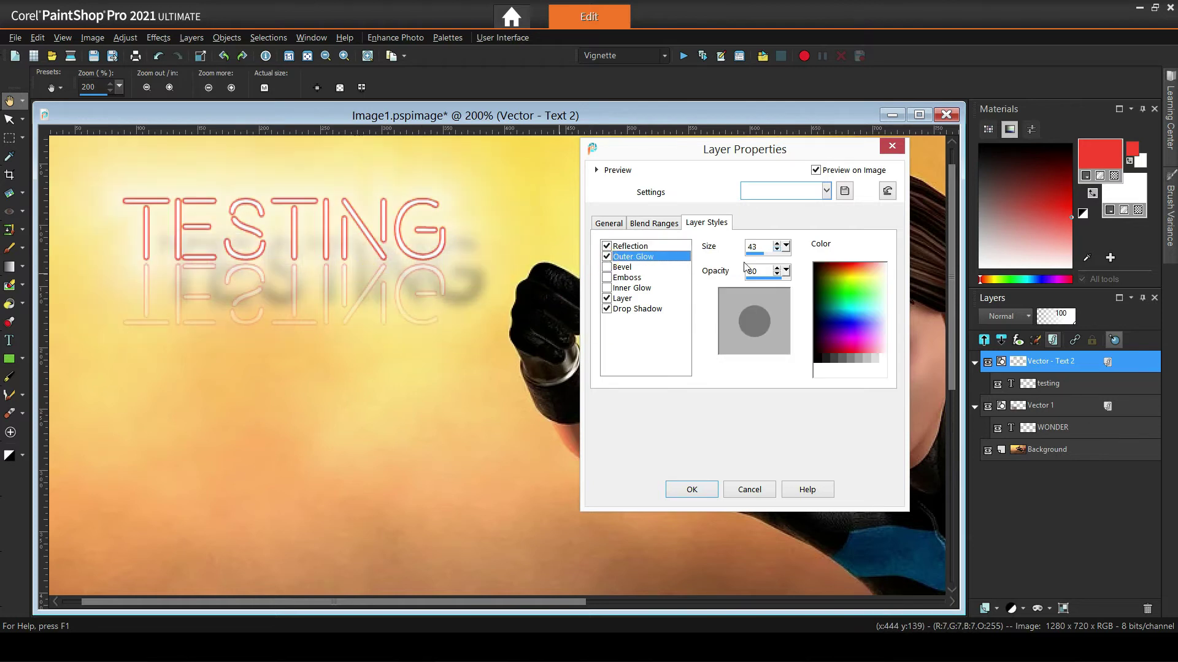
{"action": "mouse_move", "coordinate": [786, 271]}
{"action": "left_mouse_down"}
{"action": "mouse_move", "coordinate": [771, 273]}
{"action": "mouse_move", "coordinate": [795, 272]}
{"action": "left_mouse_up"}
{"action": "left_click", "coordinate": [871, 321]}
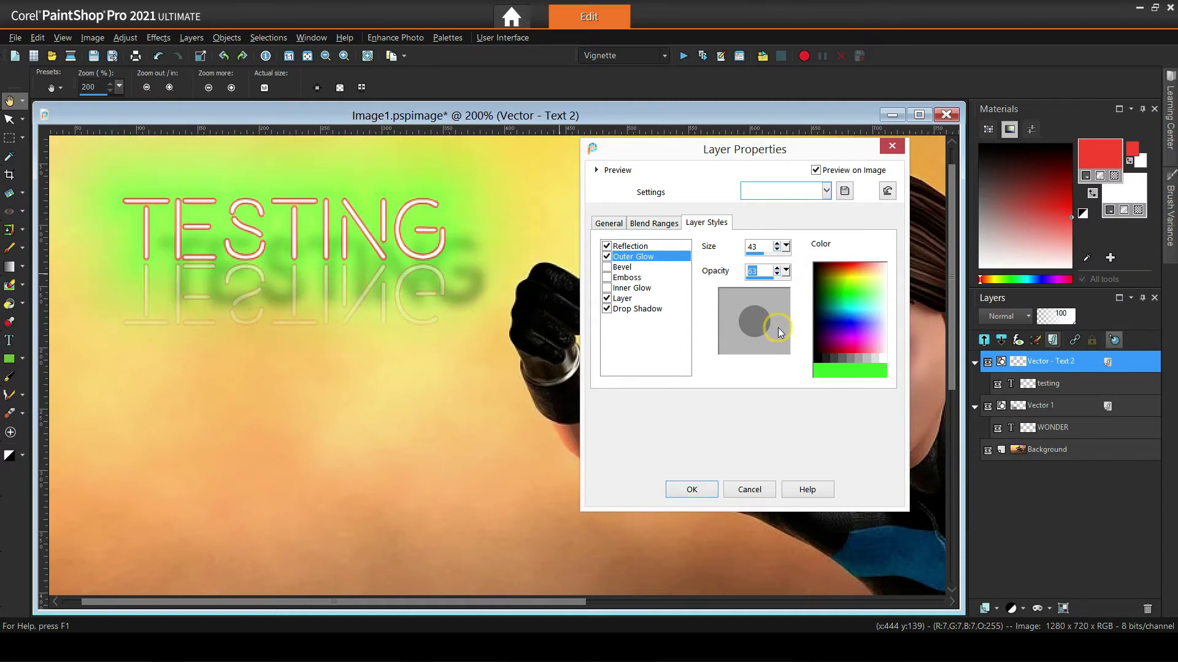
{"action": "left_click_drag", "start_coordinate": [788, 273], "coordinate": [779, 274]}
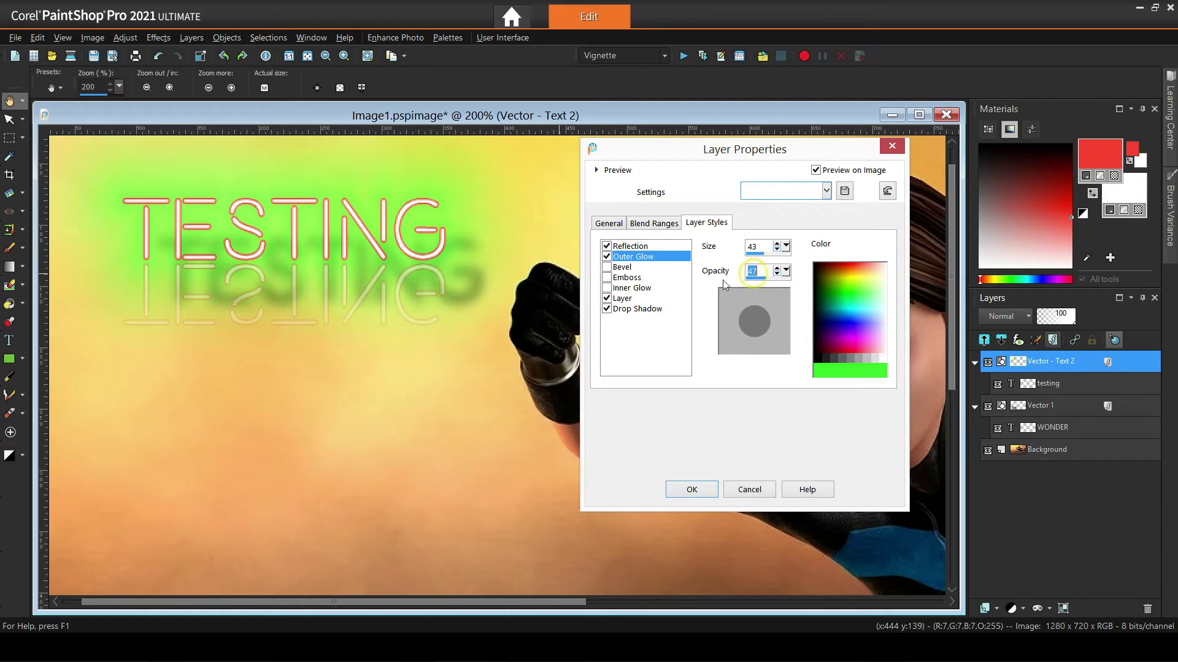
Try the Bevel, Emboss and Inner Glow styles on the TESTING text, and cancel the layer property changes.
{"action": "left_click", "coordinate": [607, 268]}
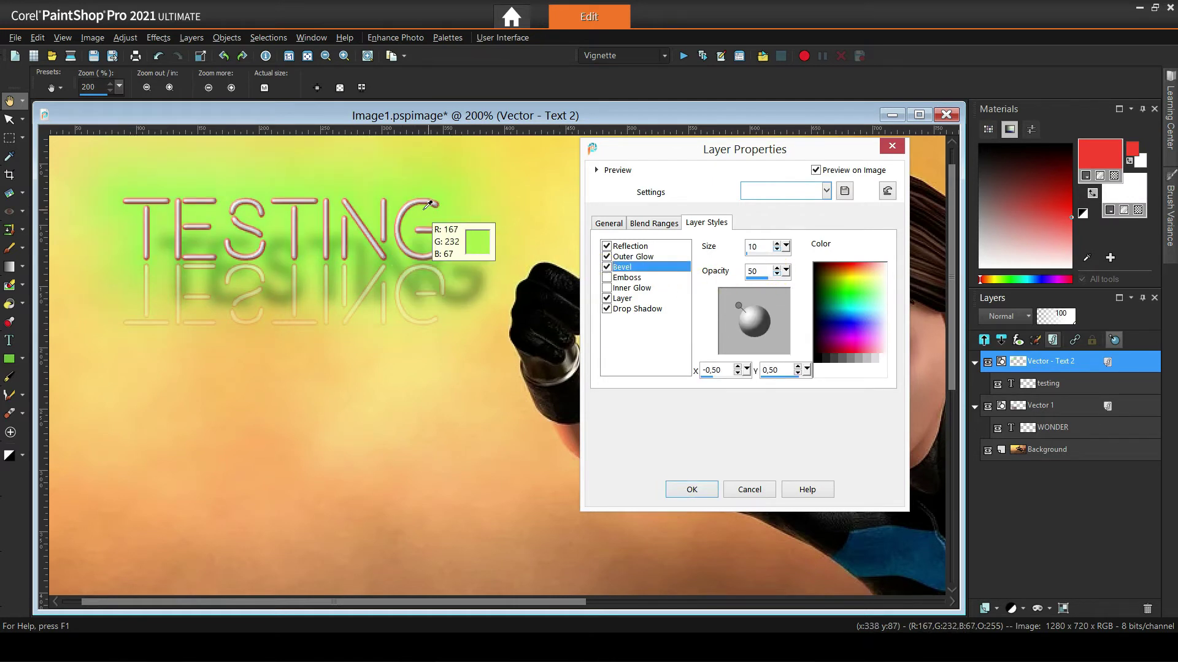
{"action": "left_click", "coordinate": [607, 278]}
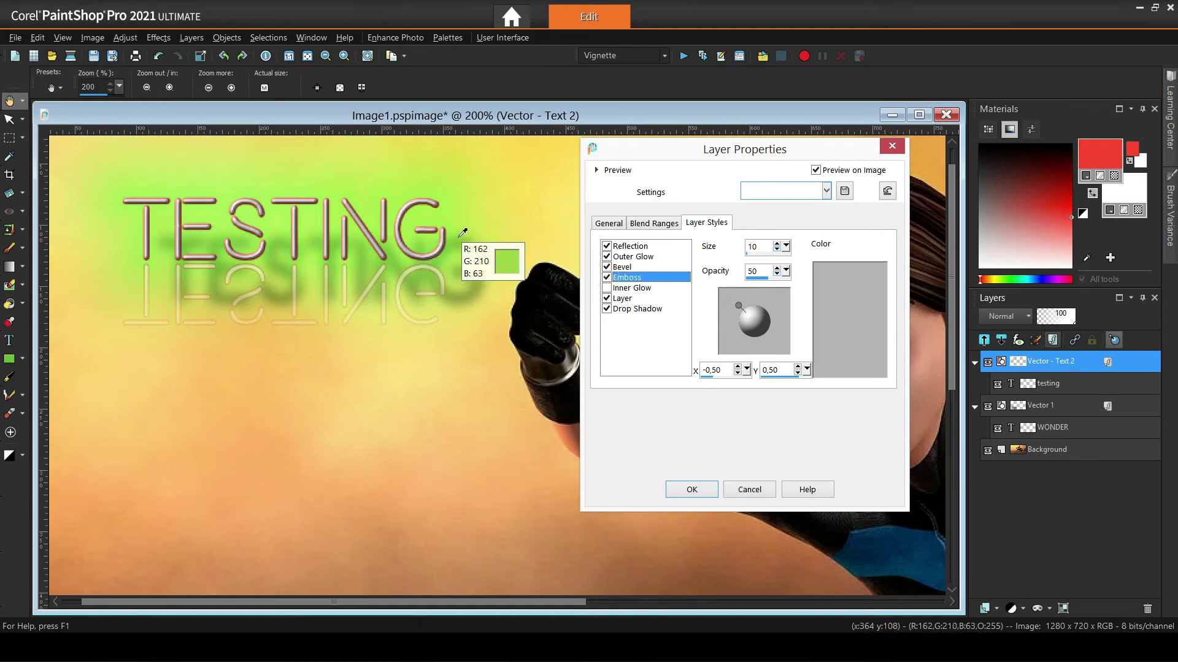
{"action": "left_click", "coordinate": [607, 287]}
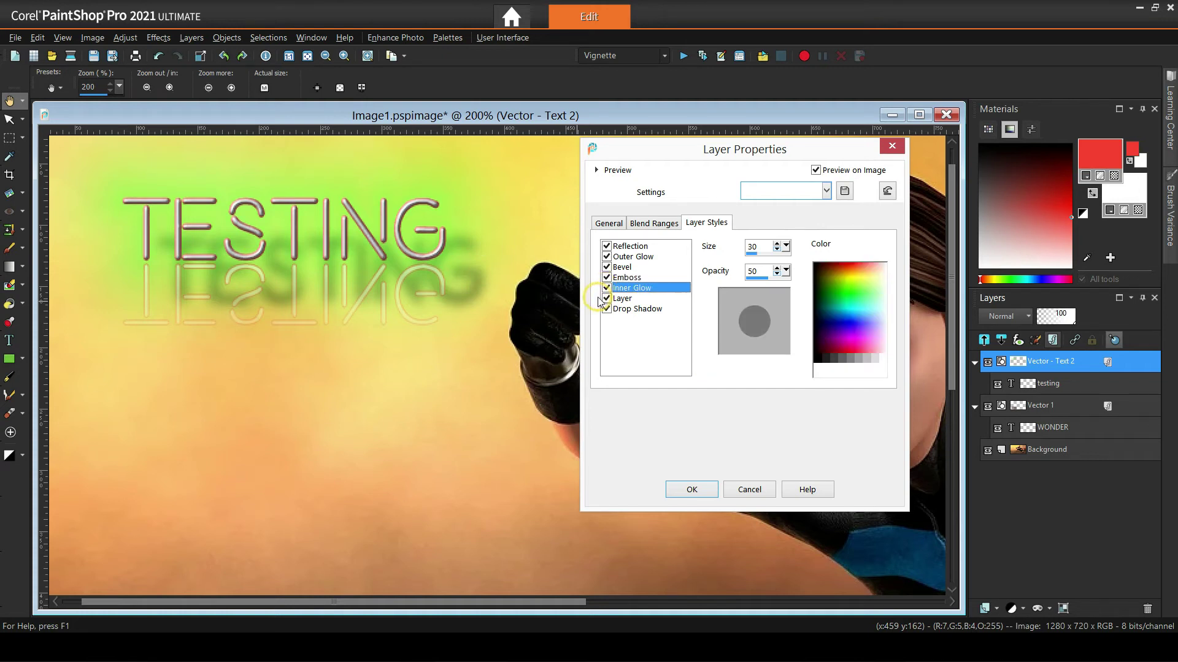
{"action": "left_click", "coordinate": [750, 490]}
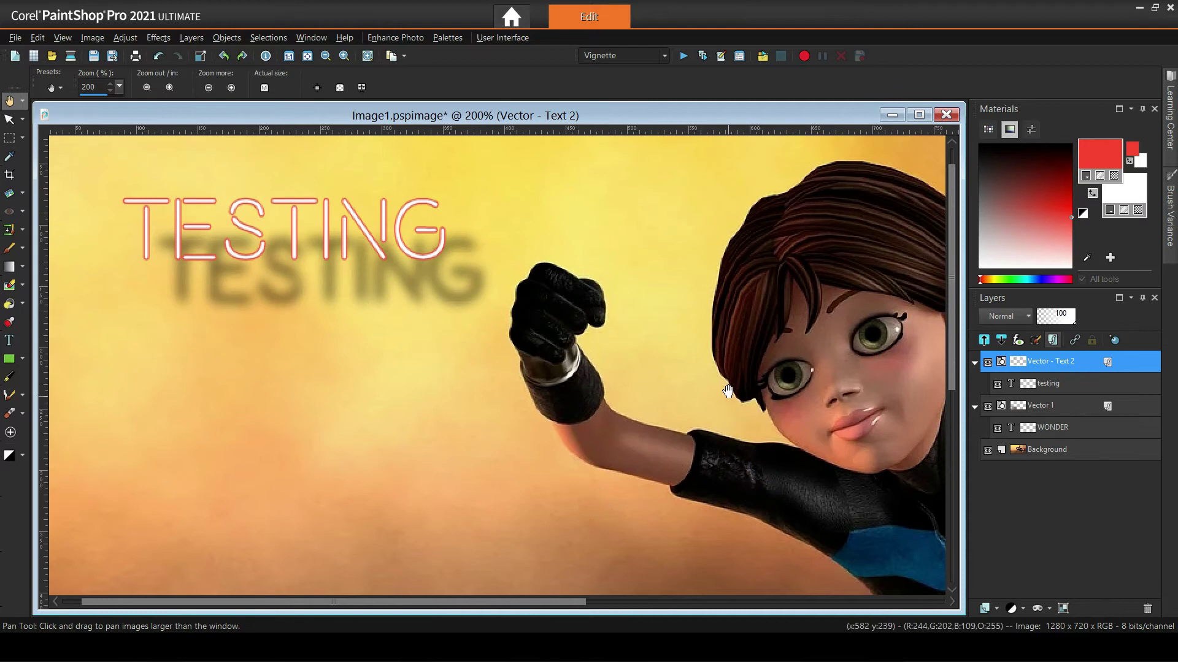
{"action": "scroll", "coordinate": [713, 363], "scroll_direction": "down", "scroll_amount": 6}
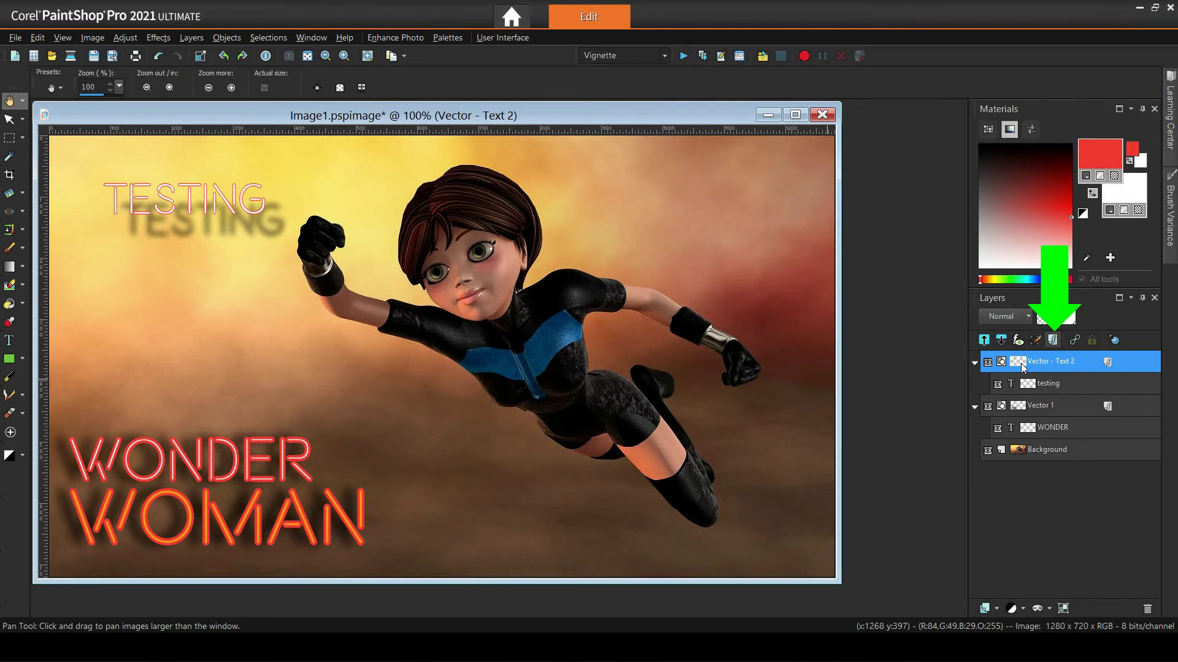
Toggle the layer styles off and back on for Vector - Text 2 and Vector 1 to compare both texts.
{"action": "left_click", "coordinate": [1052, 341]}
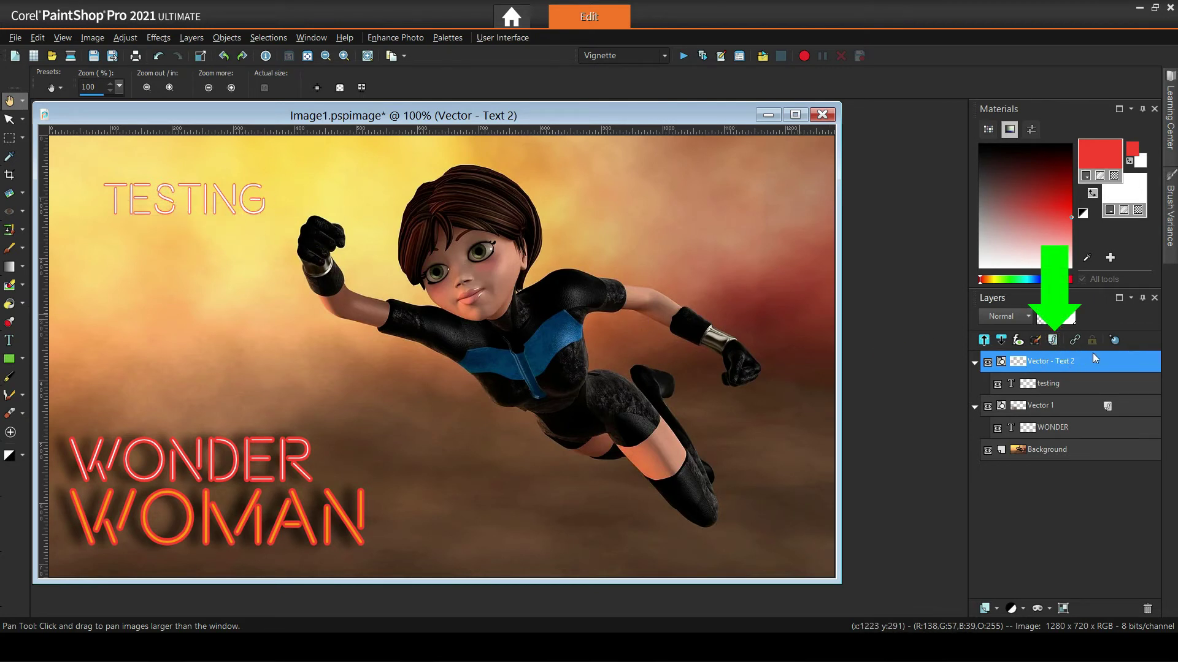
{"action": "left_click", "coordinate": [1053, 340]}
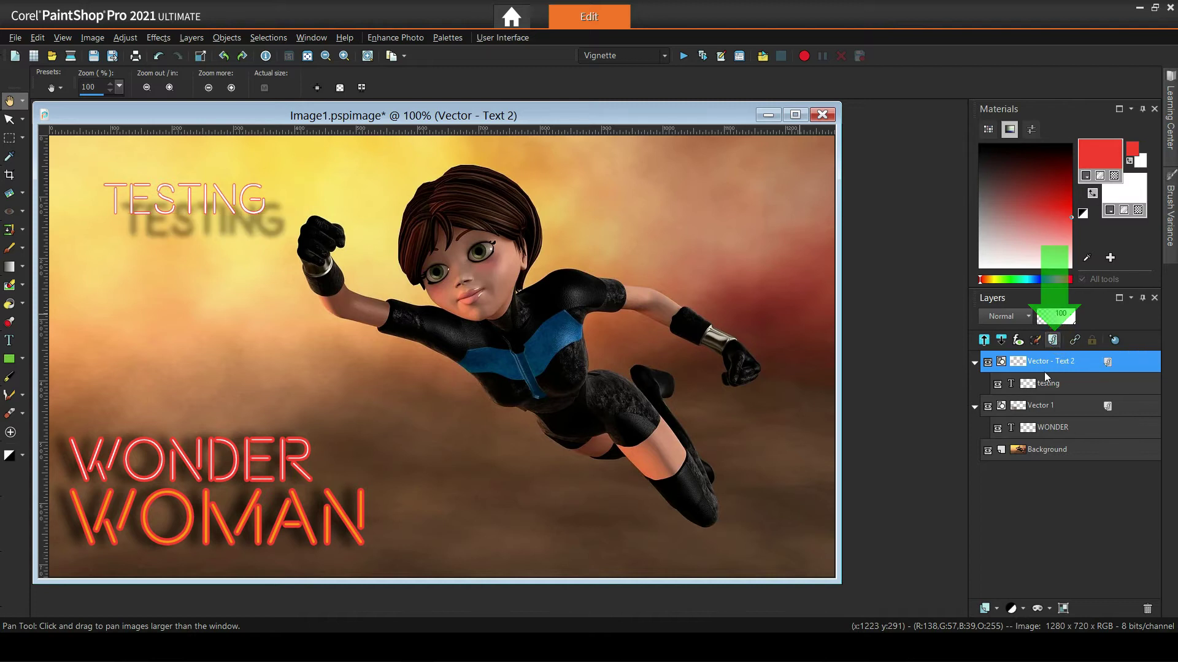
{"action": "left_click", "coordinate": [1046, 406]}
{"action": "left_click", "coordinate": [1053, 340]}
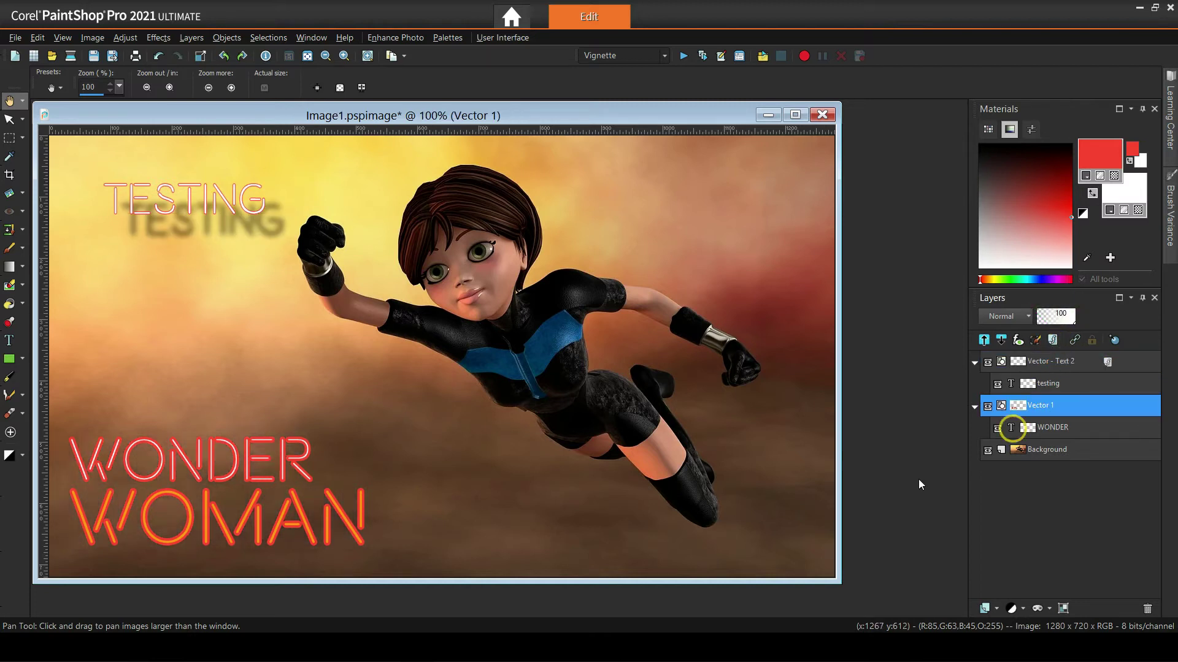
{"action": "left_click", "coordinate": [1054, 340]}
With the Text tool active and the Vector 1 layer selected, align the WONDER WOMAN text to Center in Canvas.
{"action": "right_click", "coordinate": [1043, 406]}
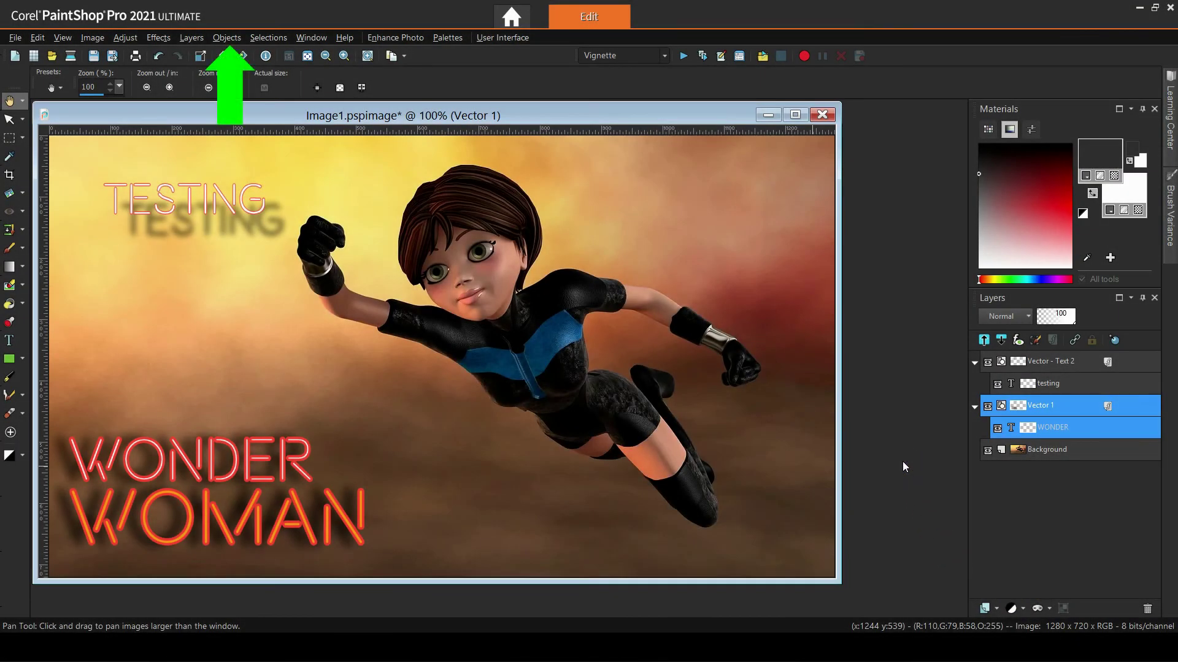
{"action": "left_click", "coordinate": [19, 346]}
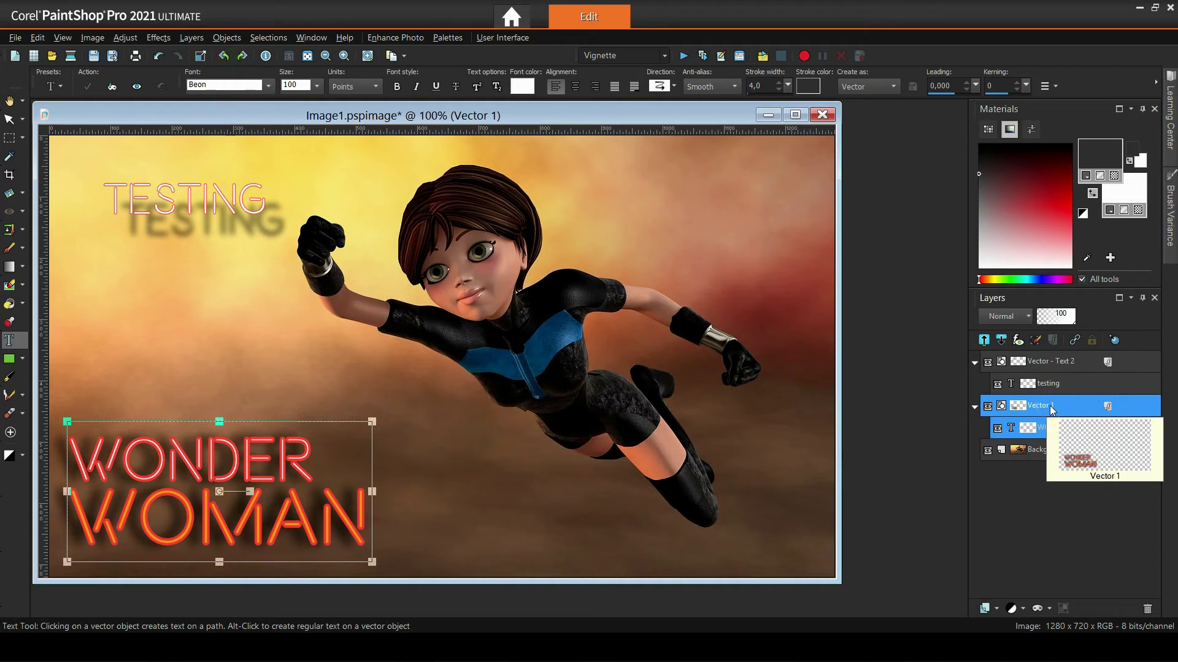
{"action": "left_click", "coordinate": [1051, 407]}
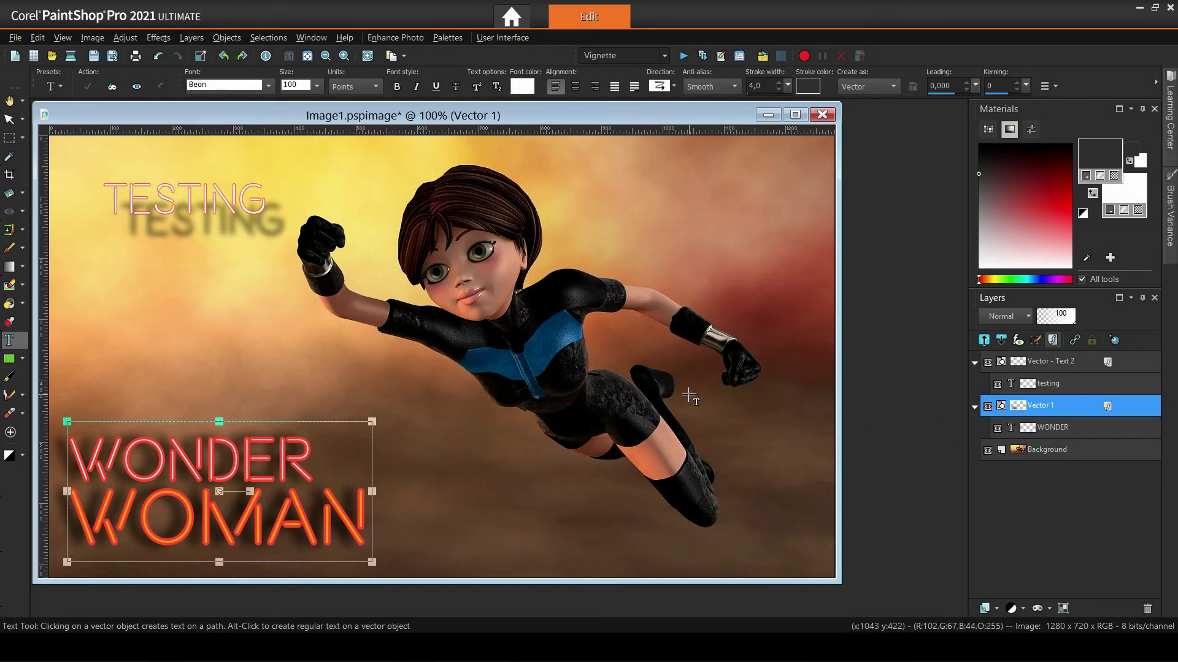
{"action": "left_click", "coordinate": [226, 38]}
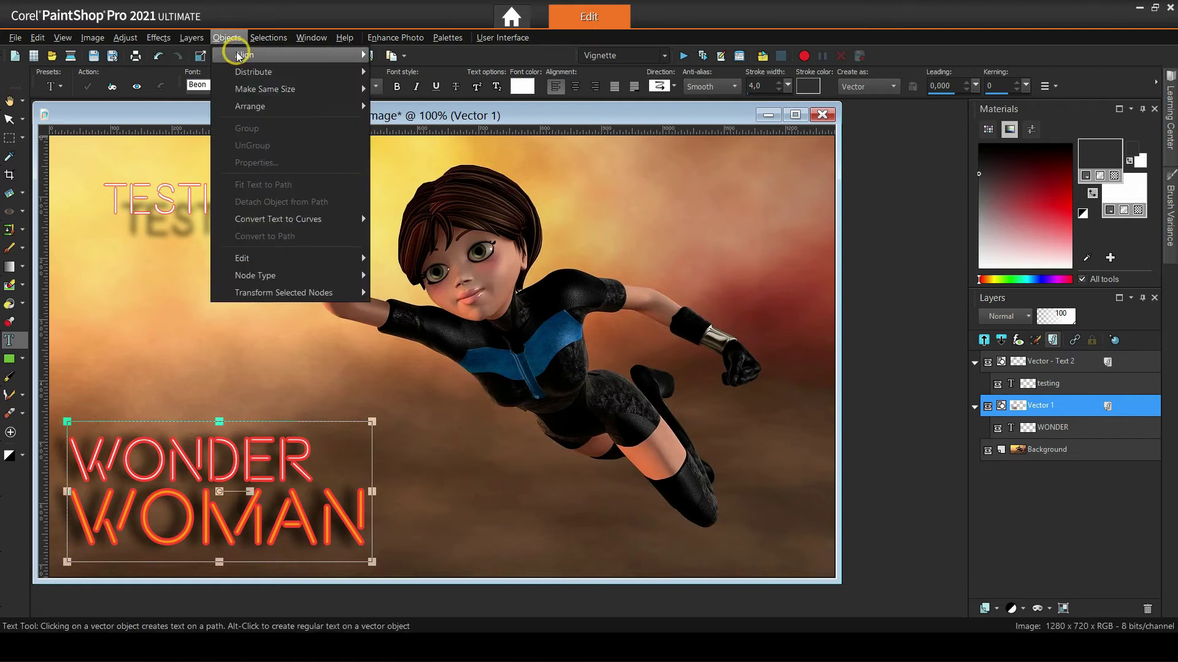
{"action": "left_click", "coordinate": [238, 56]}
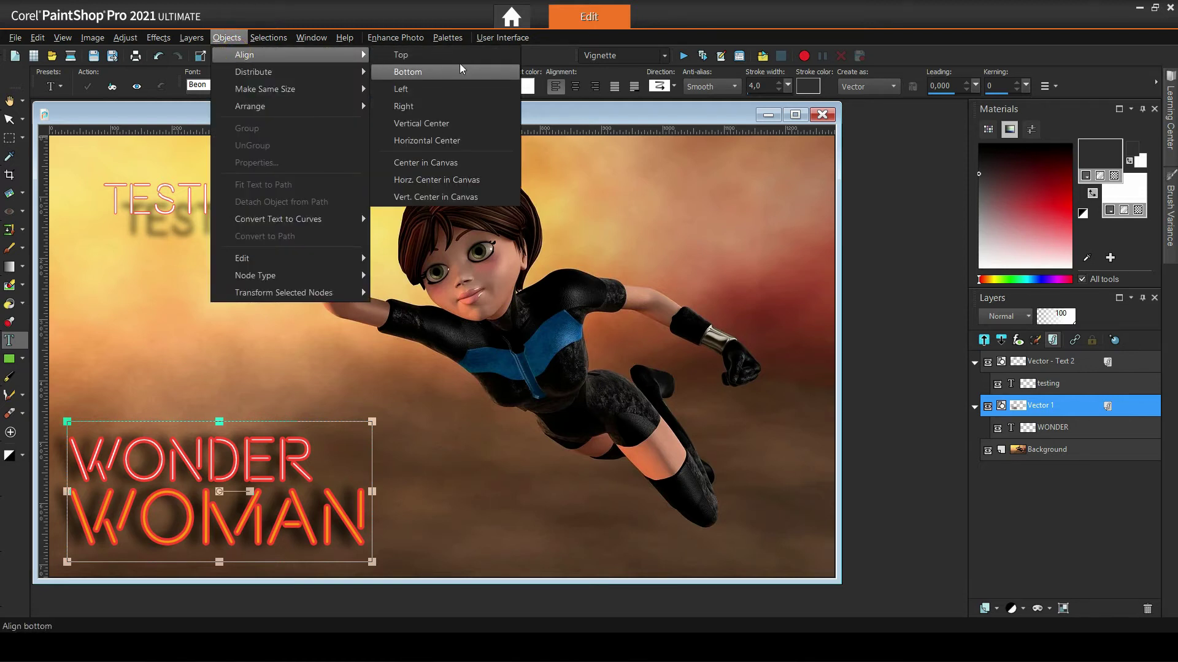
{"action": "left_click", "coordinate": [442, 162]}
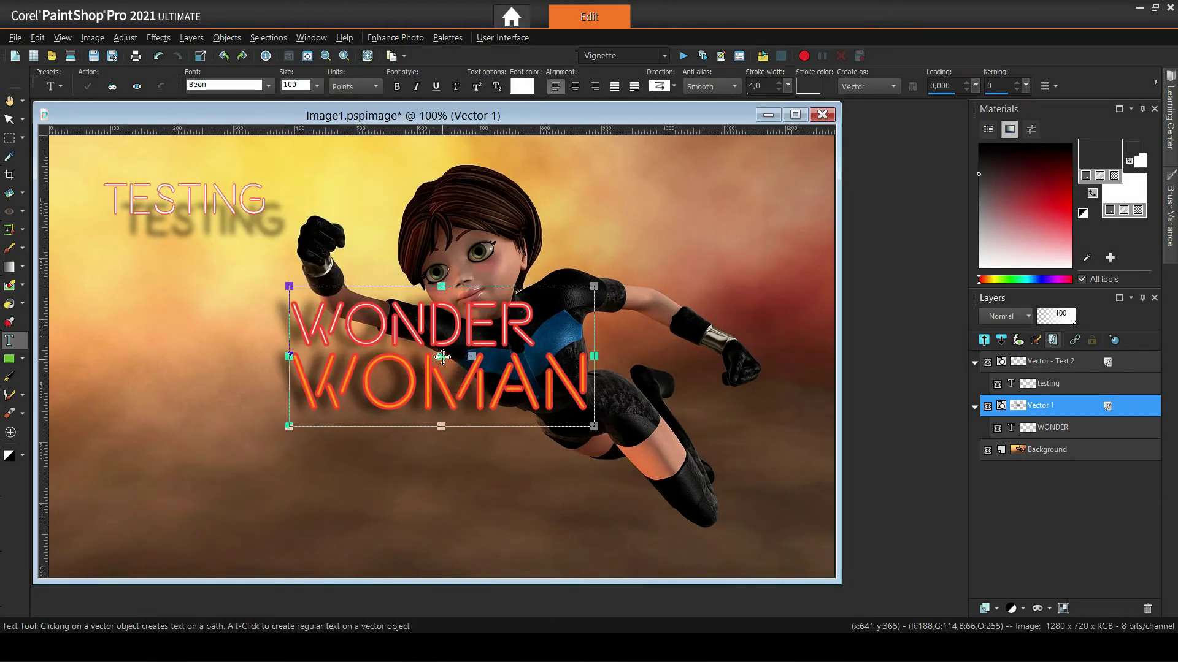
Align the WONDER WOMAN text to the left edge of the canvas and to its top edge.
{"action": "left_click", "coordinate": [227, 38]}
{"action": "left_click", "coordinate": [239, 54]}
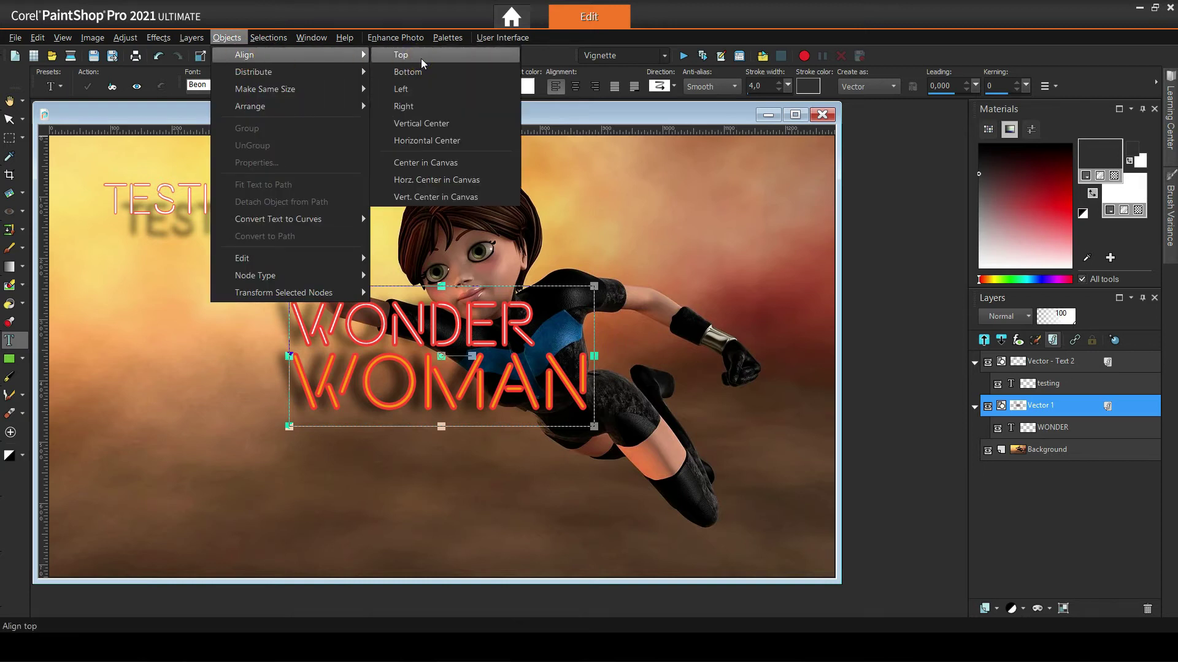
{"action": "left_click", "coordinate": [417, 88]}
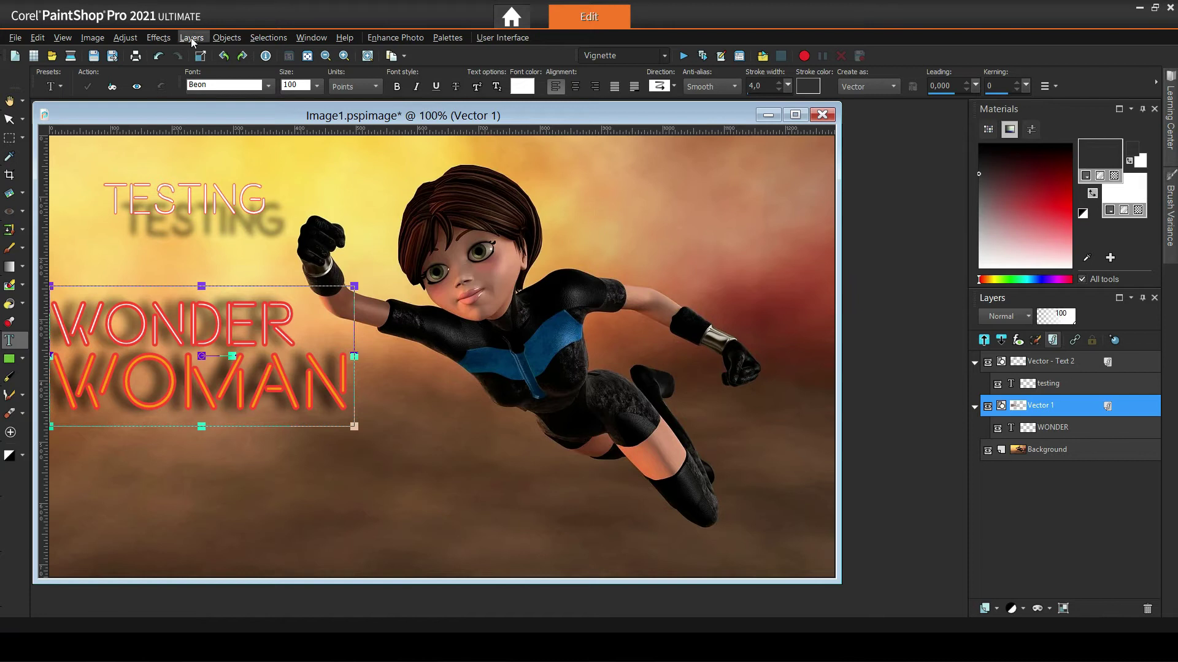
{"action": "left_click", "coordinate": [227, 38]}
{"action": "left_click", "coordinate": [235, 55]}
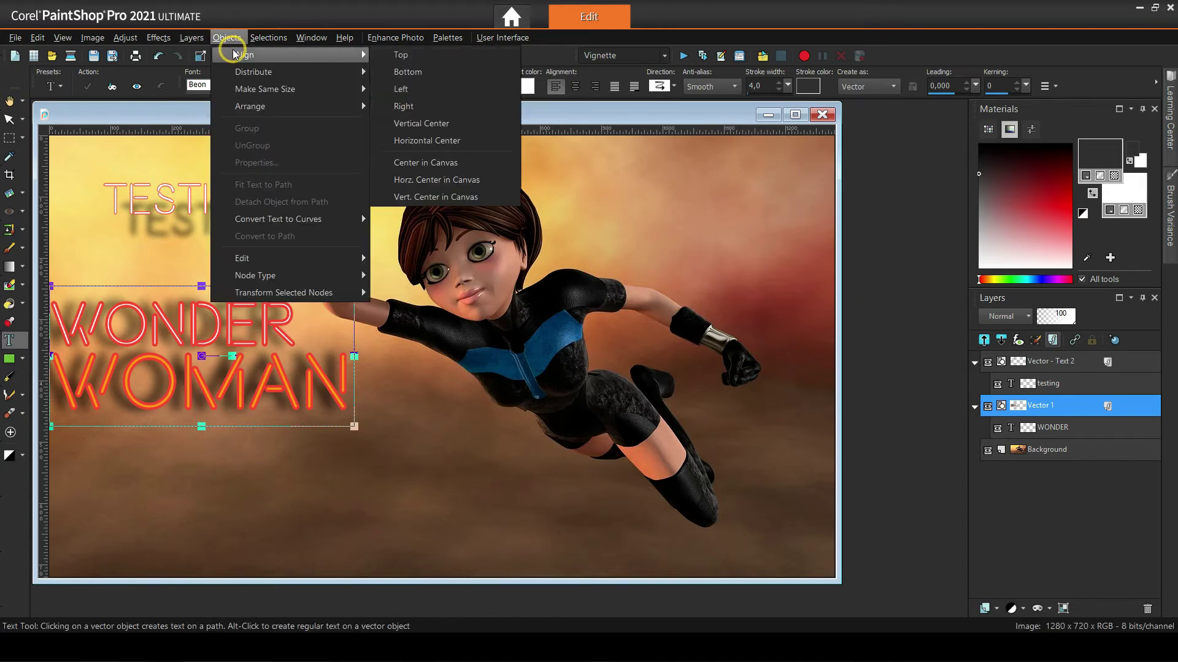
{"action": "left_click", "coordinate": [423, 55]}
Center the WONDER WOMAN text vertically in the canvas, and move it to the lower middle of the image.
{"action": "left_click", "coordinate": [226, 37]}
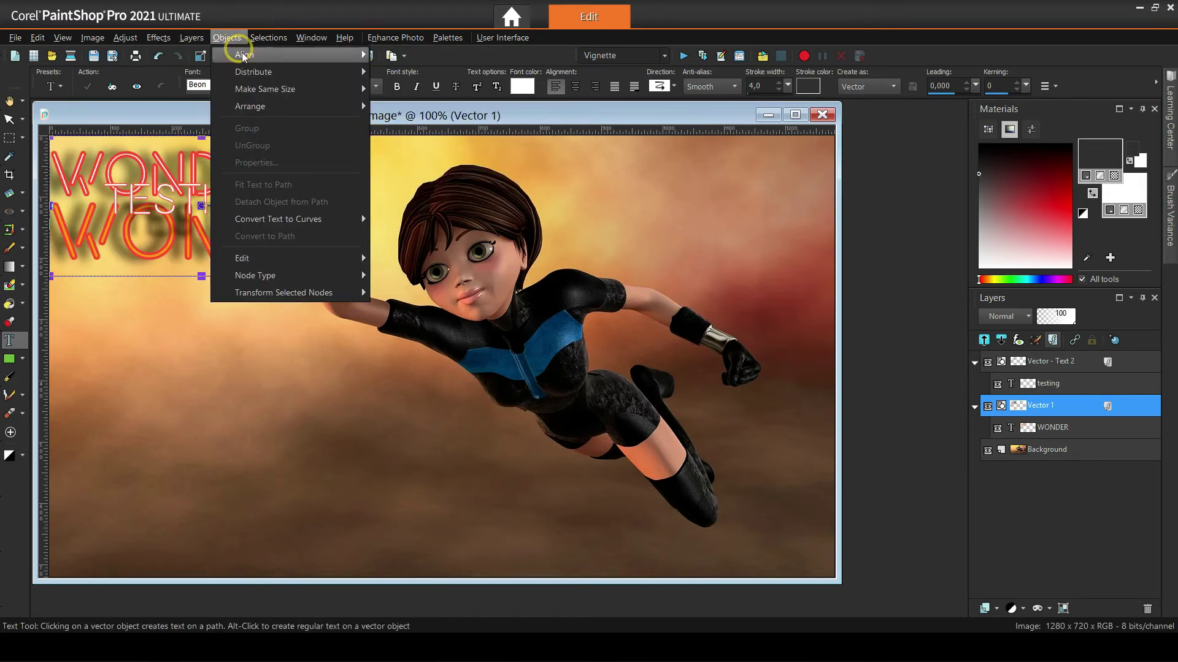
{"action": "left_click", "coordinate": [245, 55]}
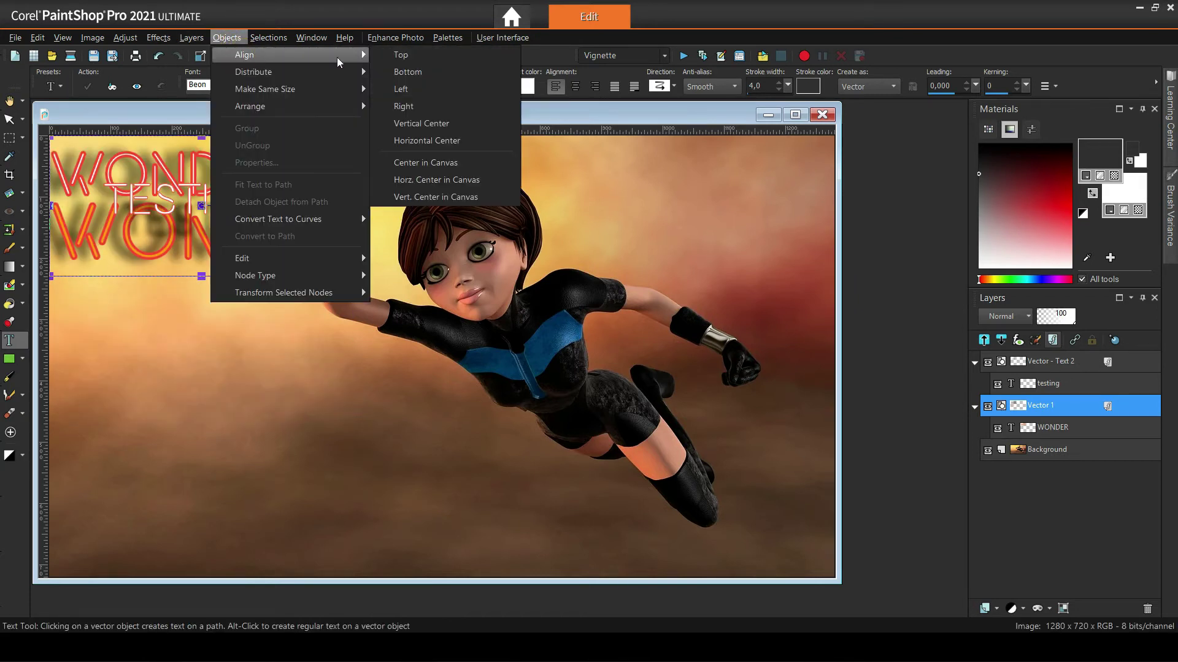
{"action": "left_click", "coordinate": [442, 196]}
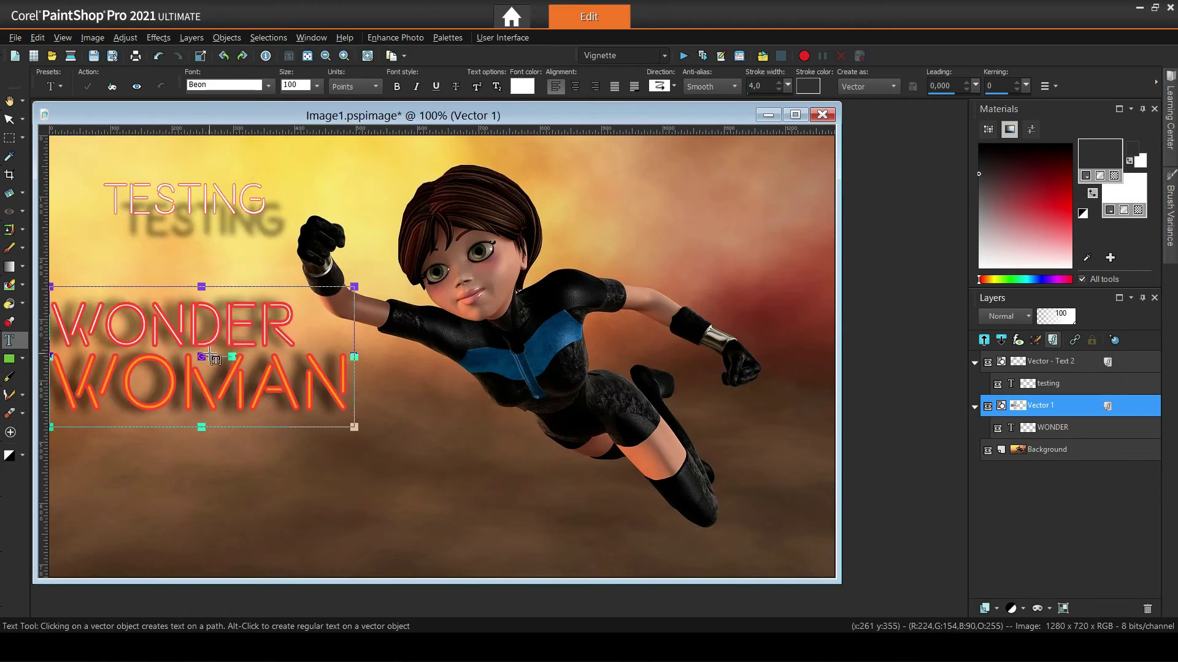
{"action": "left_click_drag", "start_coordinate": [202, 357], "coordinate": [409, 472]}
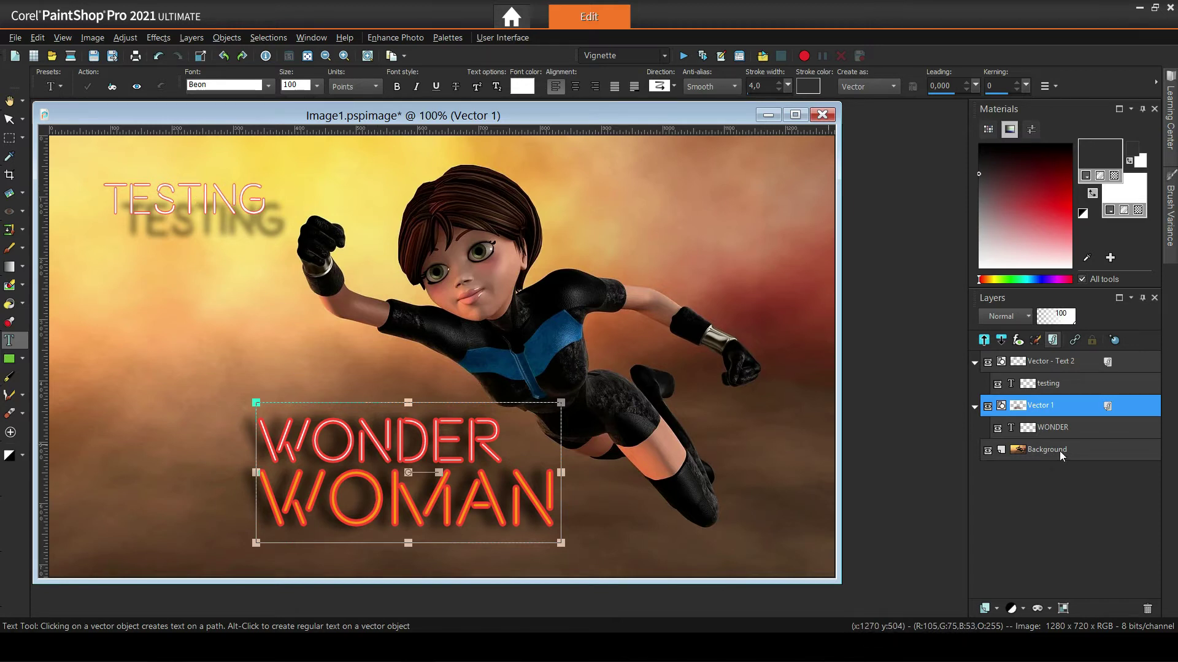
Add Vector - Text 2 to the Vector 1 selection and align TESTING to WONDER WOMAN with Horizontal Center.
{"action": "mouse_move", "coordinate": [1044, 407]}
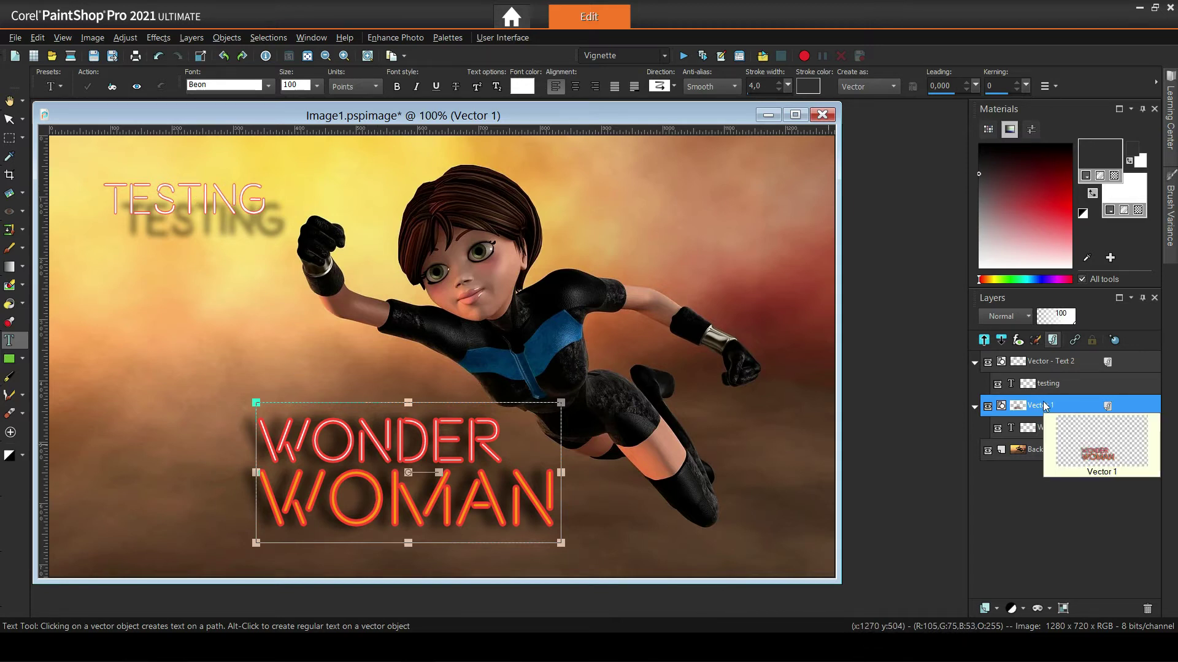
{"action": "left_click", "coordinate": [1037, 366], "text": "ctrl"}
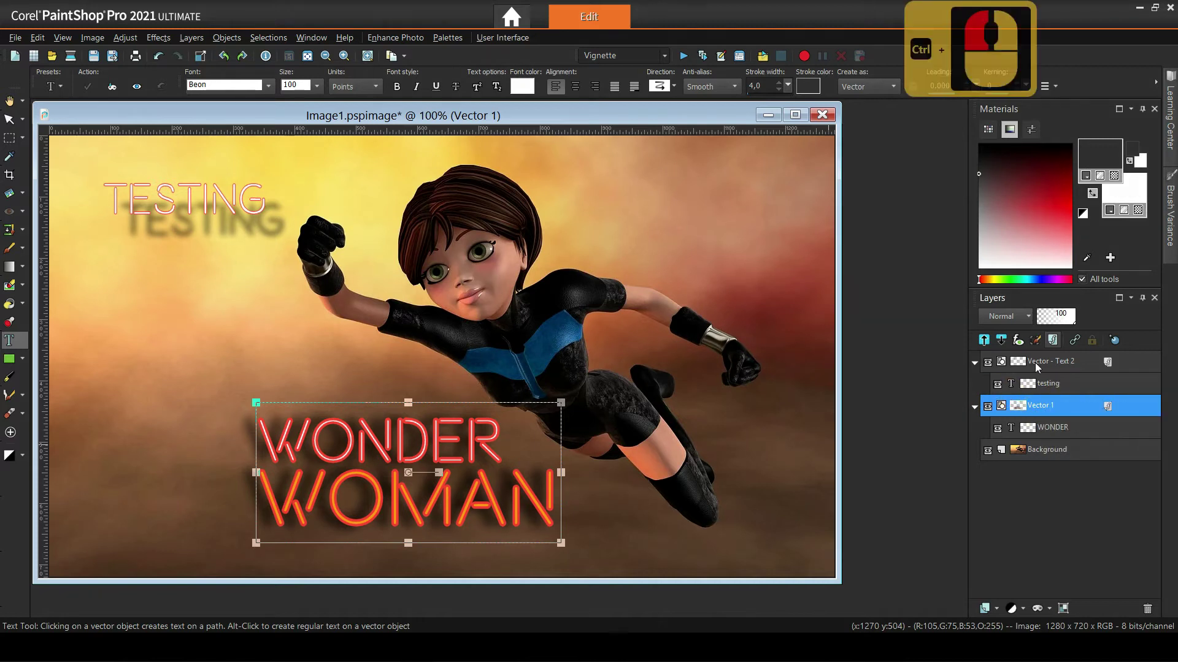
{"action": "left_click", "coordinate": [1037, 366], "text": "ctrl"}
{"action": "mouse_move", "coordinate": [1037, 367]}
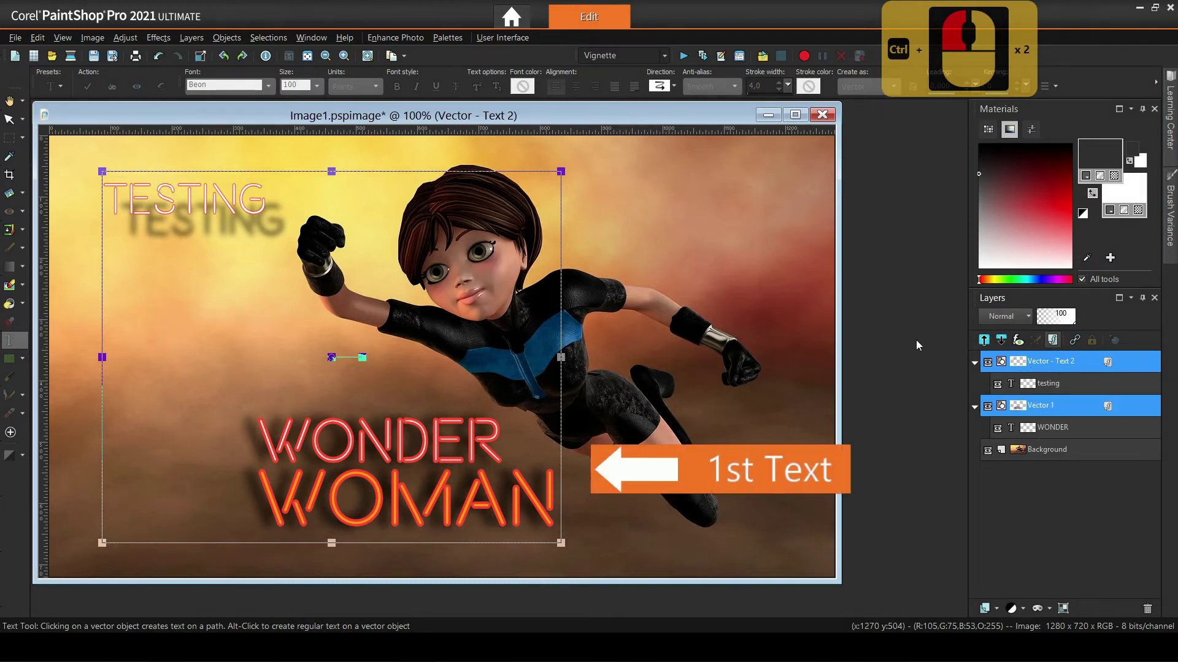
{"action": "left_click", "coordinate": [226, 37]}
{"action": "mouse_move", "coordinate": [243, 57]}
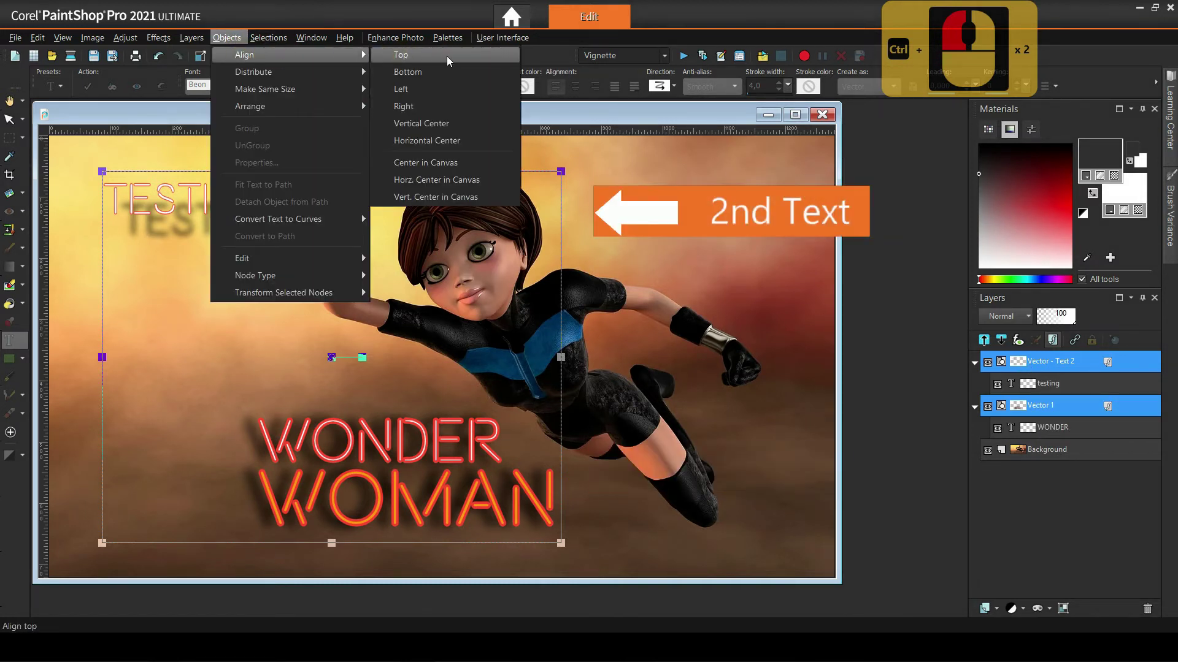
{"action": "left_click", "coordinate": [432, 141]}
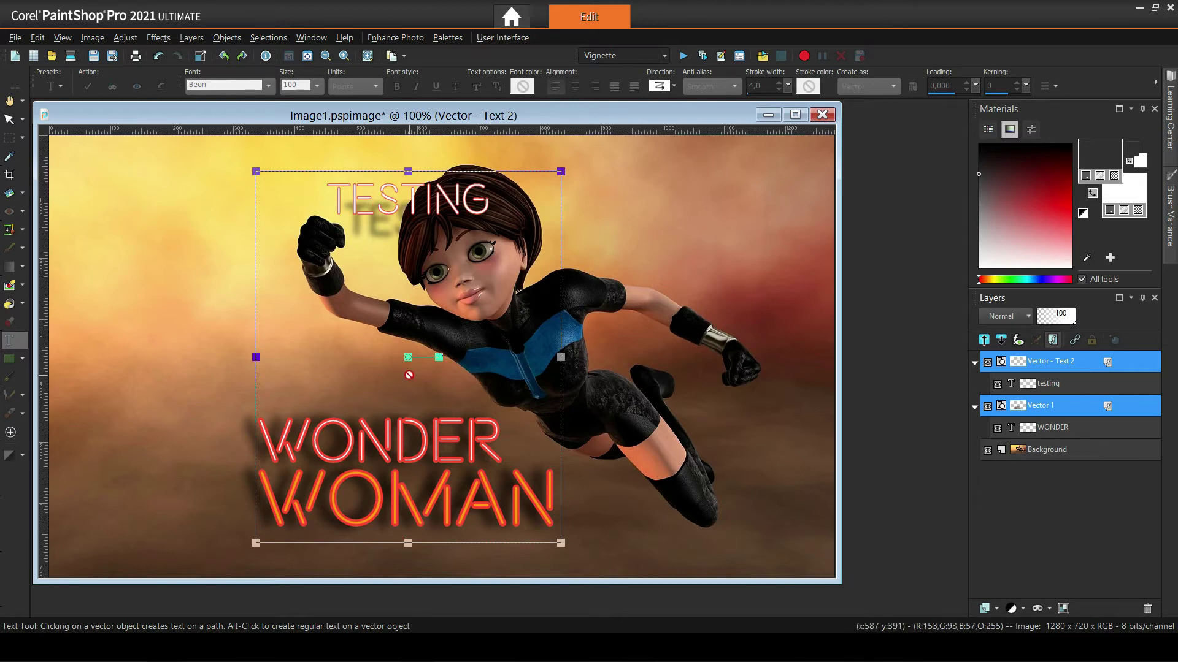
Align the TESTING text to the right edge of the WONDER WOMAN text.
{"action": "left_click", "coordinate": [226, 37]}
{"action": "mouse_move", "coordinate": [276, 55]}
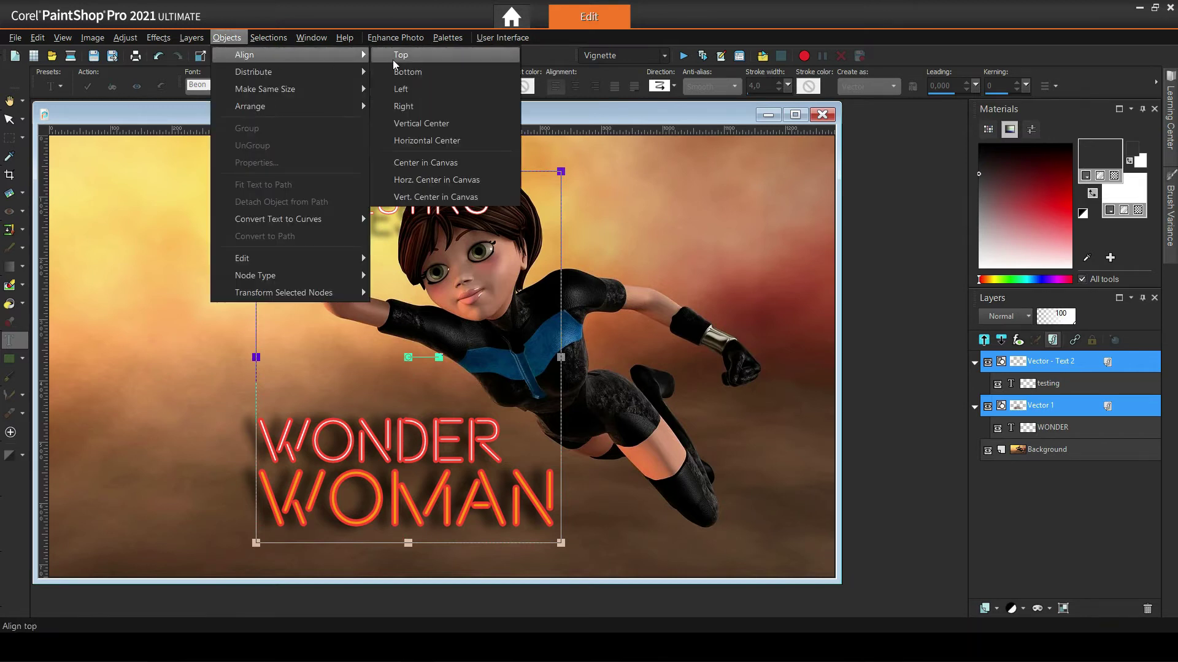
{"action": "left_click", "coordinate": [405, 106]}
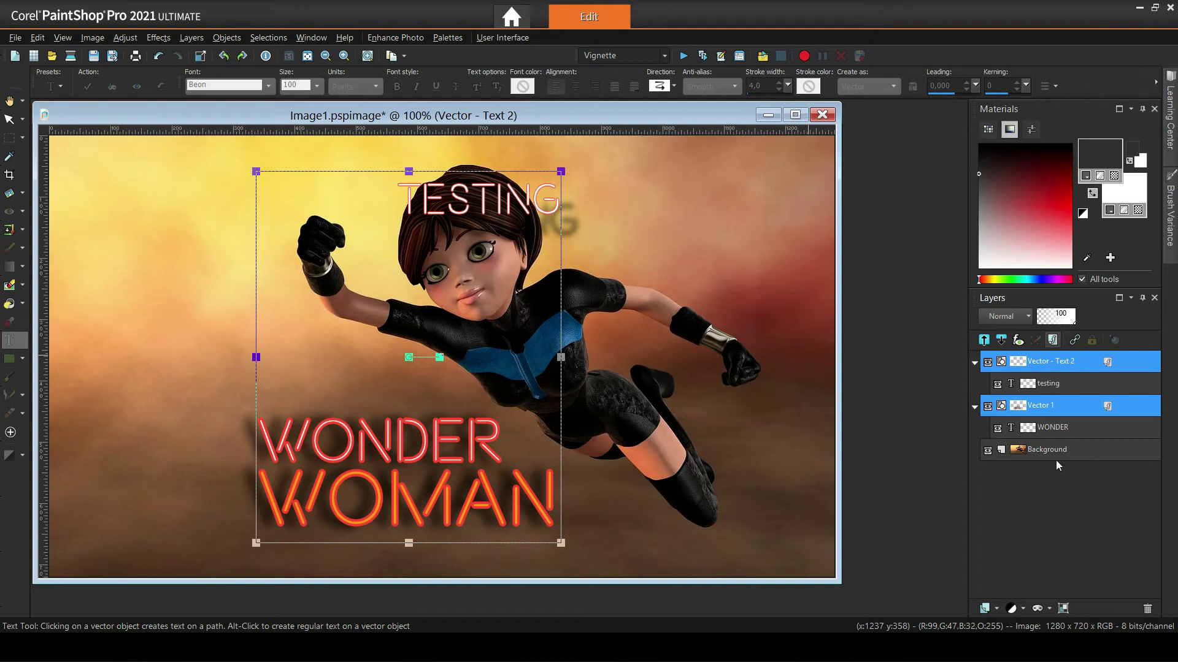
Reselect the text layers with Vector - Text 2 first and Vector 1 second, and align WONDER WOMAN to TESTING's left edge.
{"action": "left_click", "coordinate": [1037, 450]}
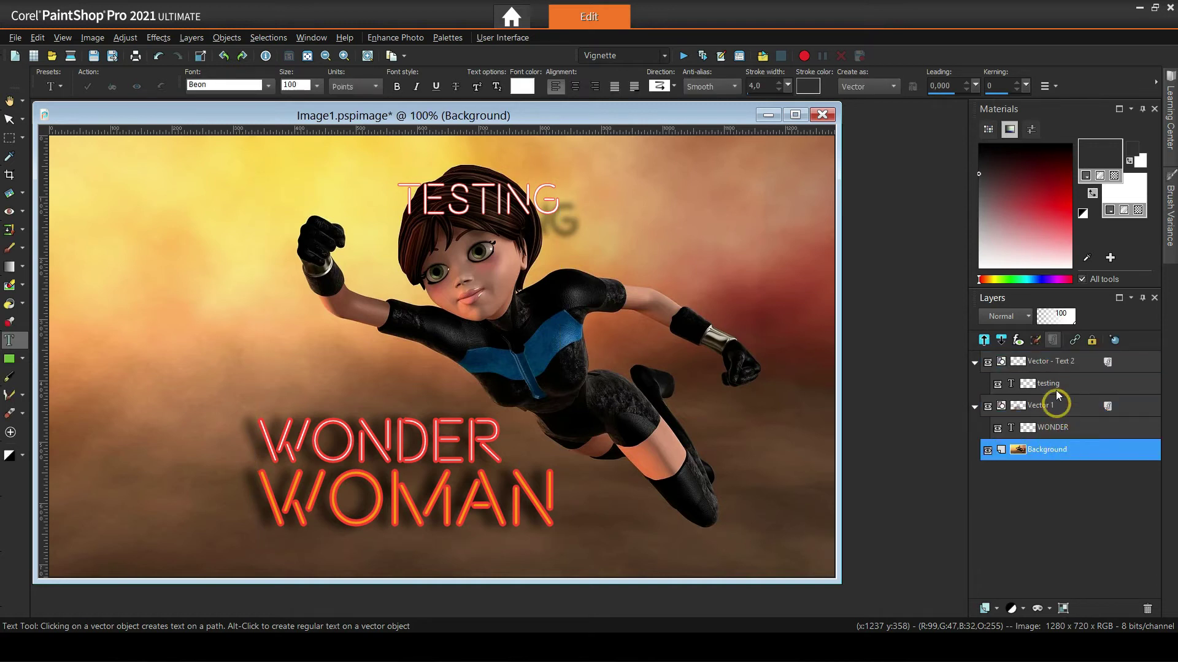
{"action": "left_click", "coordinate": [1046, 362]}
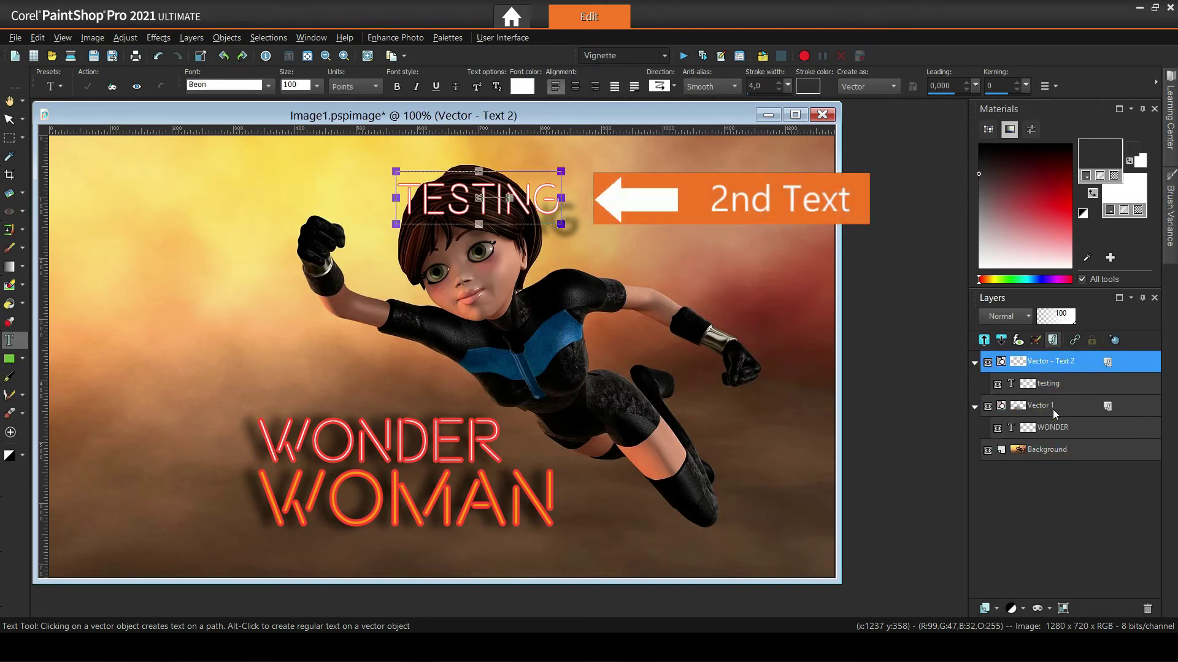
{"action": "left_click", "coordinate": [1042, 407], "text": "ctrl"}
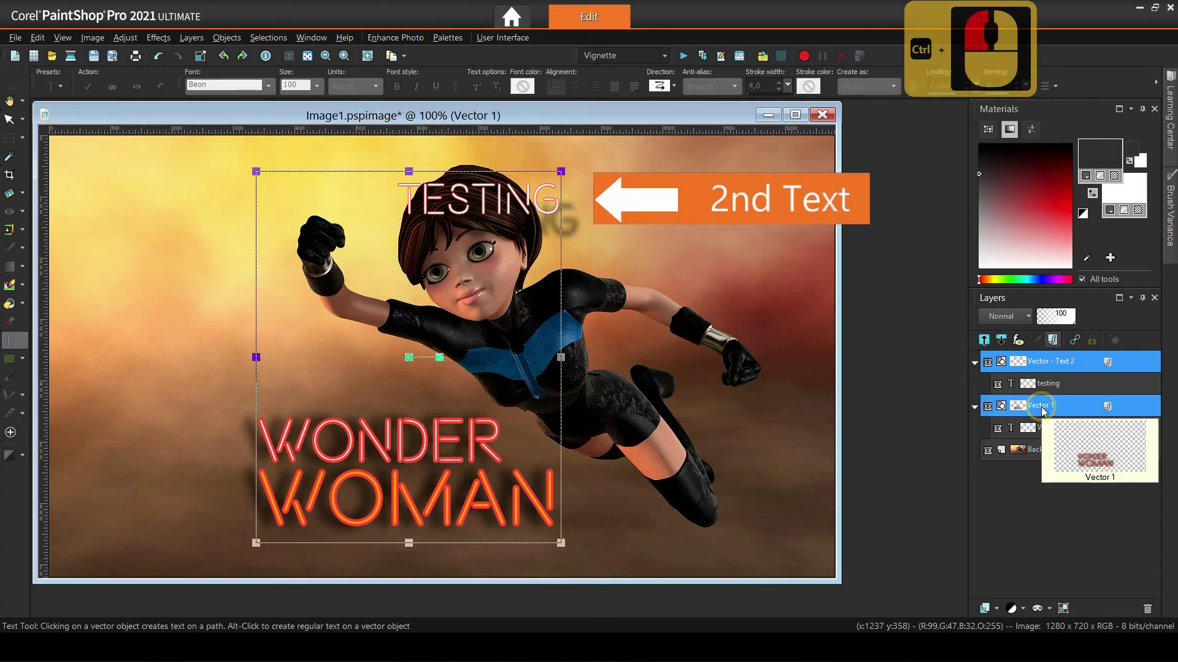
{"action": "left_click", "coordinate": [226, 37]}
{"action": "mouse_move", "coordinate": [241, 55]}
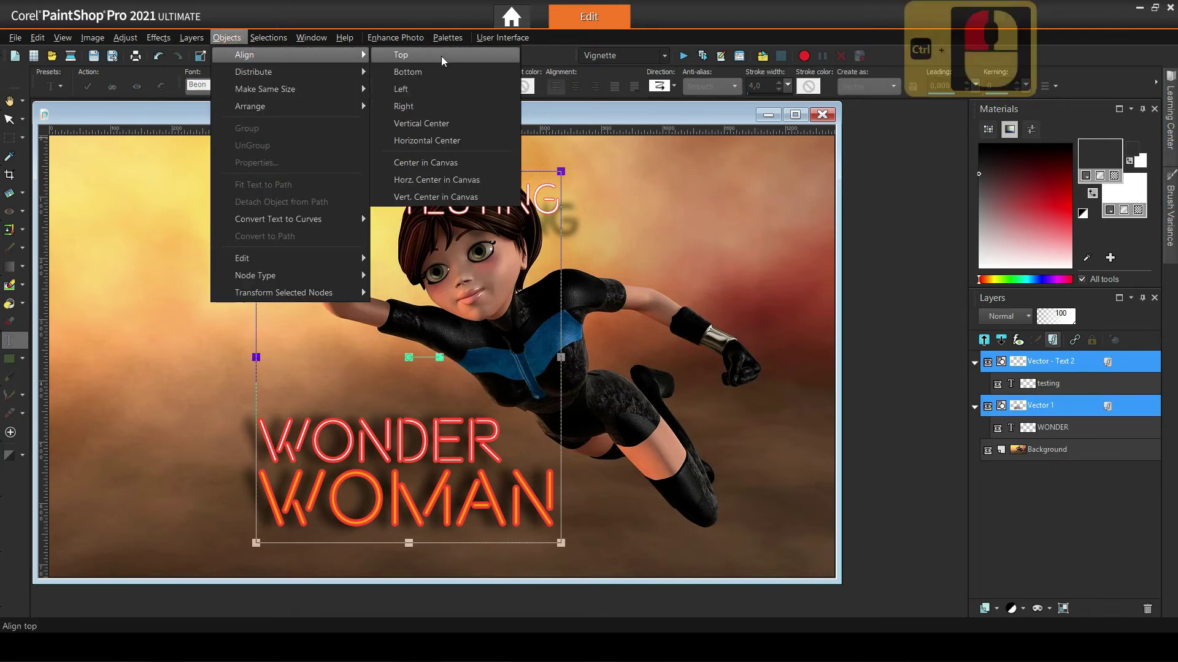
{"action": "left_click", "coordinate": [436, 88]}
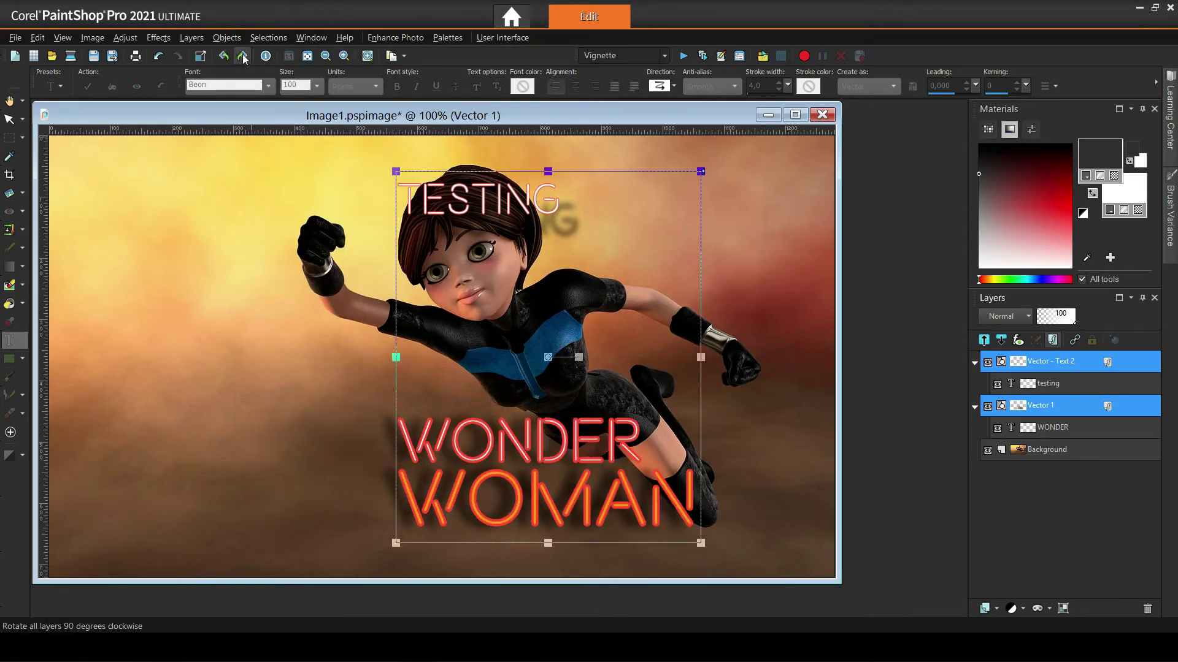
{"action": "left_click", "coordinate": [226, 37]}
{"action": "mouse_move", "coordinate": [245, 55]}
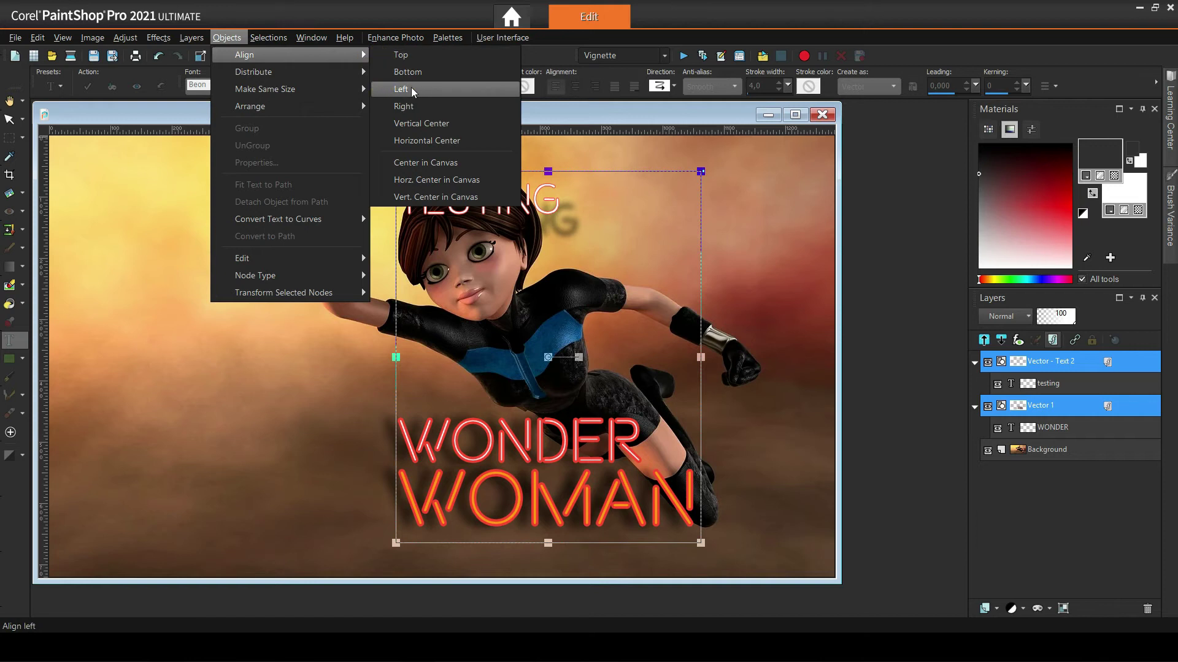
{"action": "left_click", "coordinate": [413, 93]}
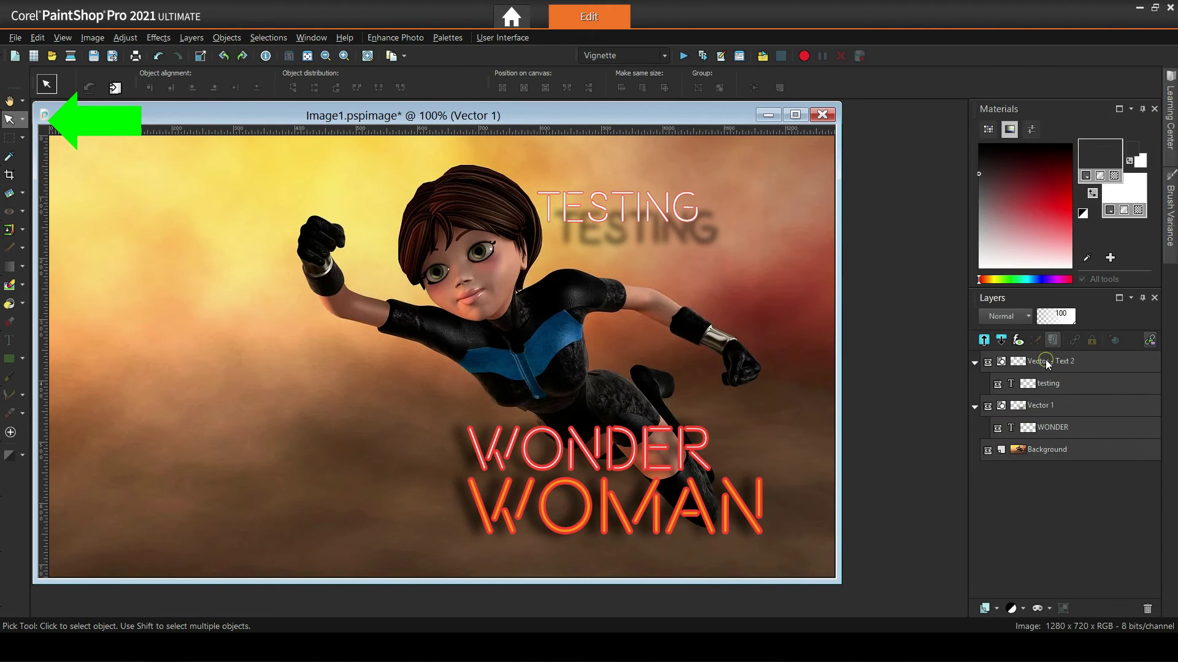
With the Pick tool, move TESTING to the image's upper left beside the raised fist and WONDER WOMAN up over the figure's body.
{"action": "left_click", "coordinate": [1046, 362]}
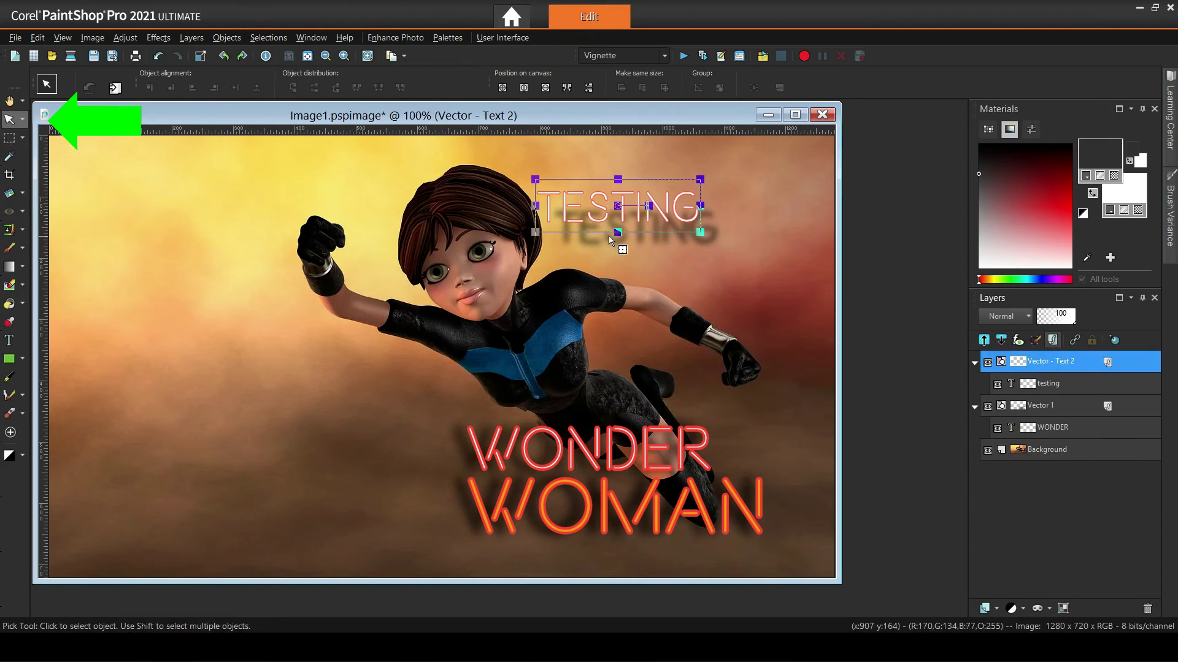
{"action": "left_click_drag", "start_coordinate": [617, 207], "coordinate": [616, 207]}
{"action": "left_click_drag", "start_coordinate": [217, 216], "coordinate": [244, 221]}
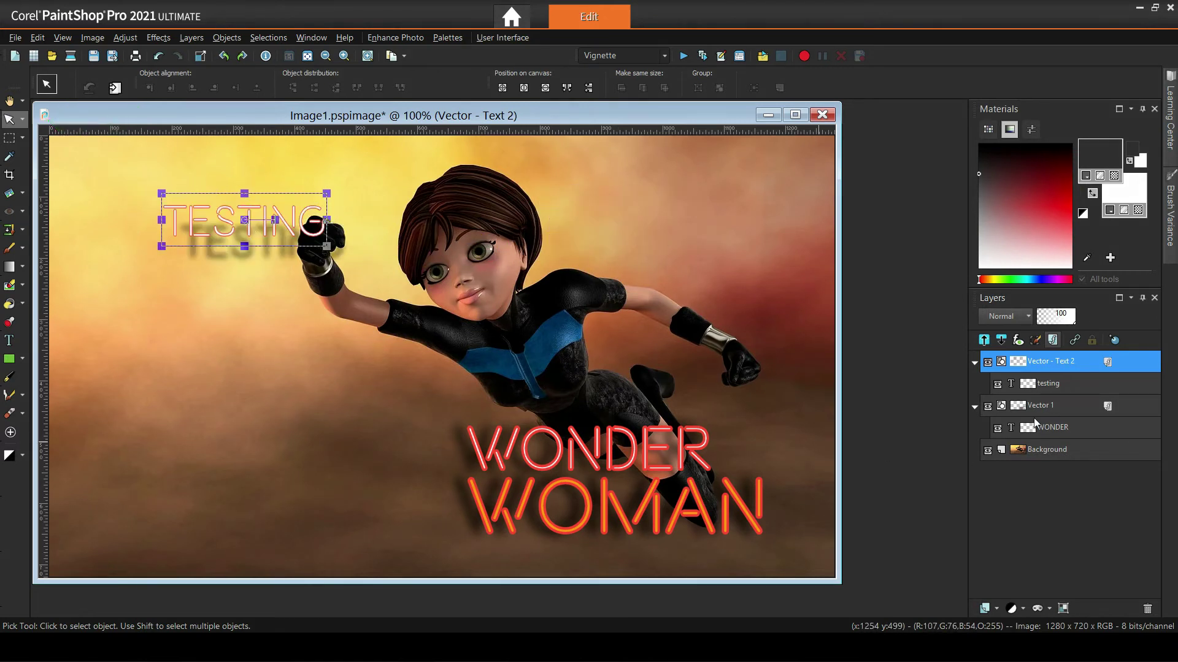
{"action": "left_click", "coordinate": [1037, 406]}
{"action": "left_click_drag", "start_coordinate": [600, 486], "coordinate": [593, 402]}
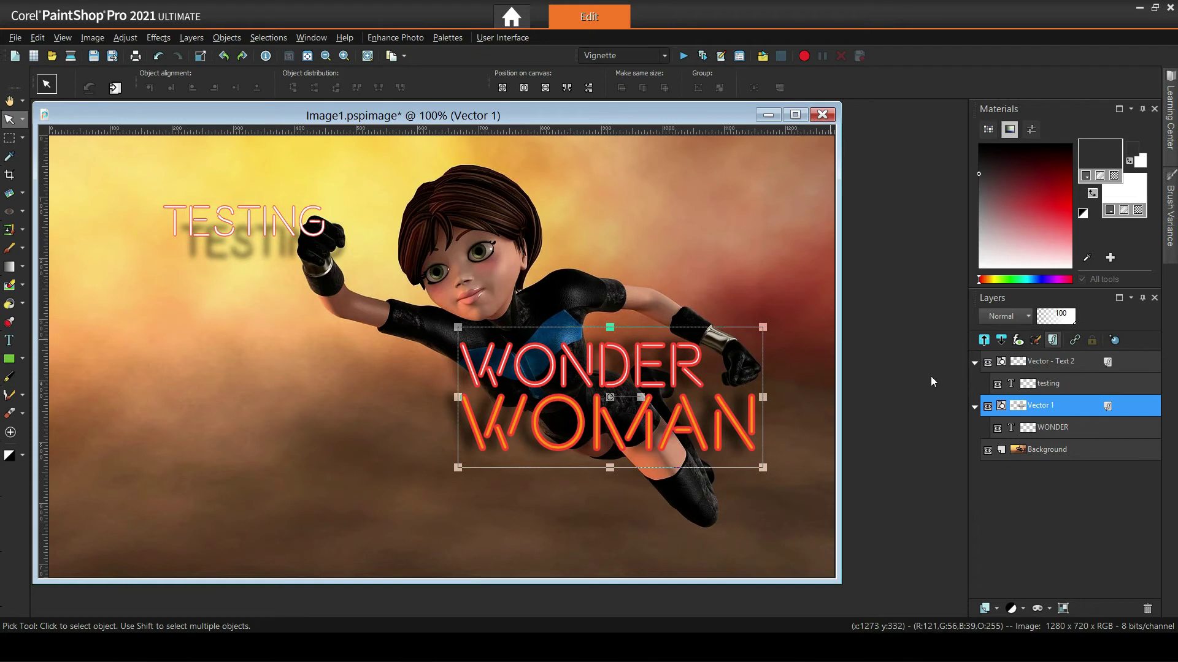
Select the Vector - Text 2 and Vector 1 layers together and align WONDER WOMAN to TESTING with Vertical Center.
{"action": "left_click", "coordinate": [1050, 361]}
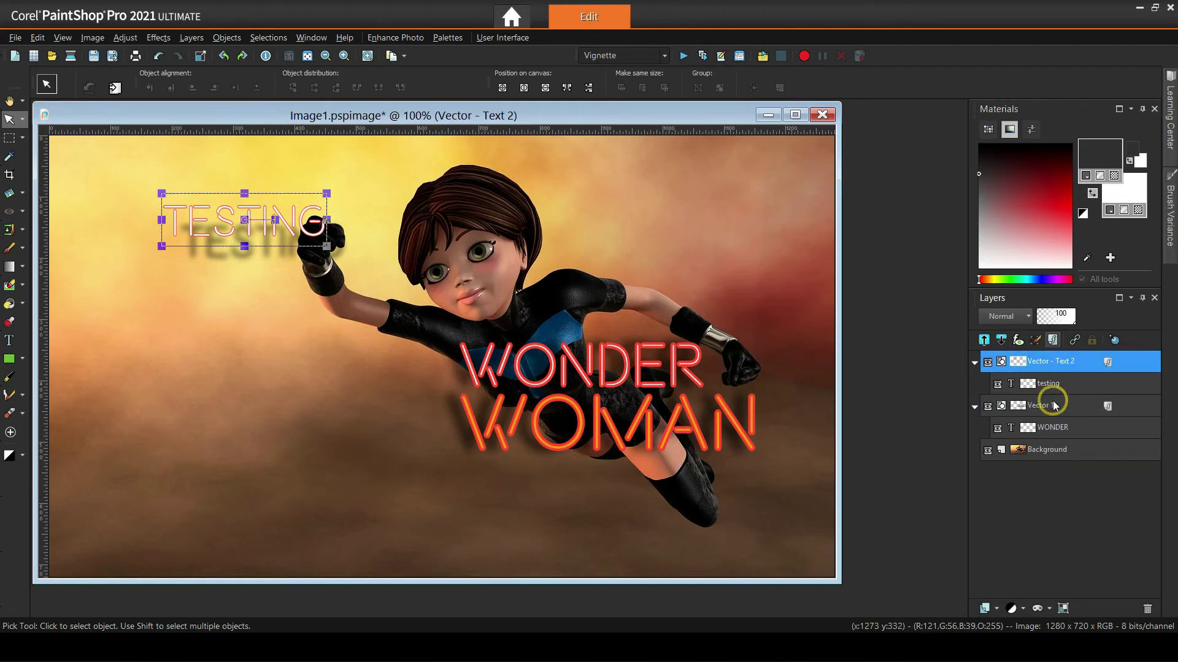
{"action": "left_click", "coordinate": [1047, 406], "text": "ctrl"}
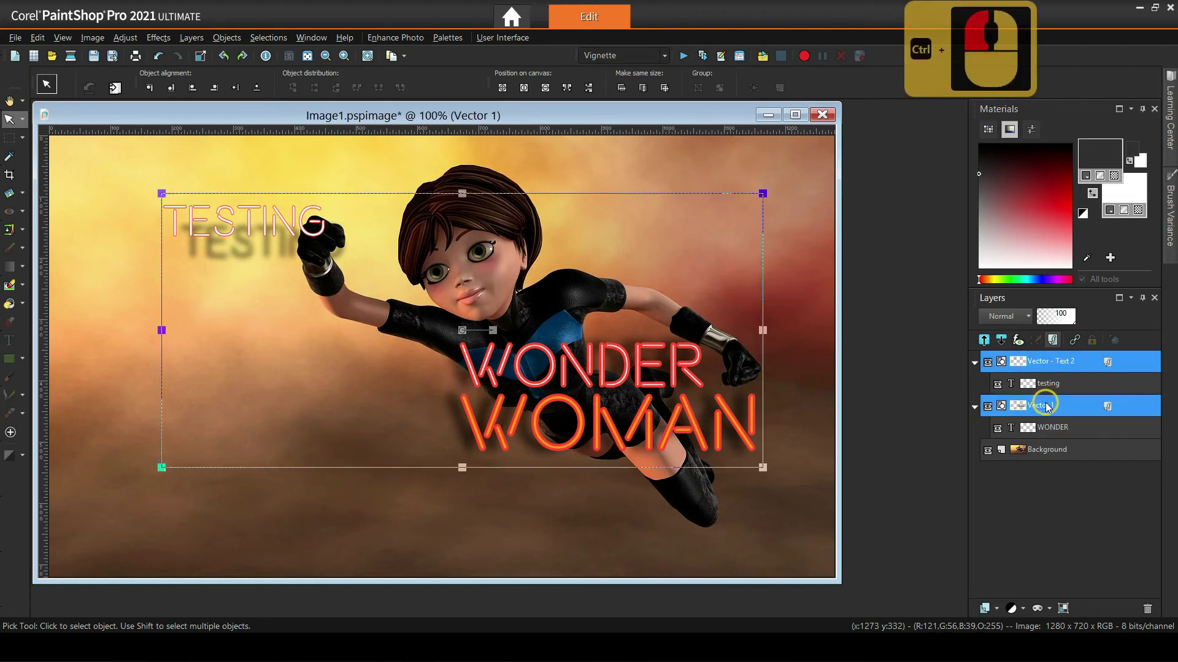
{"action": "left_click", "coordinate": [226, 38]}
{"action": "mouse_move", "coordinate": [244, 55]}
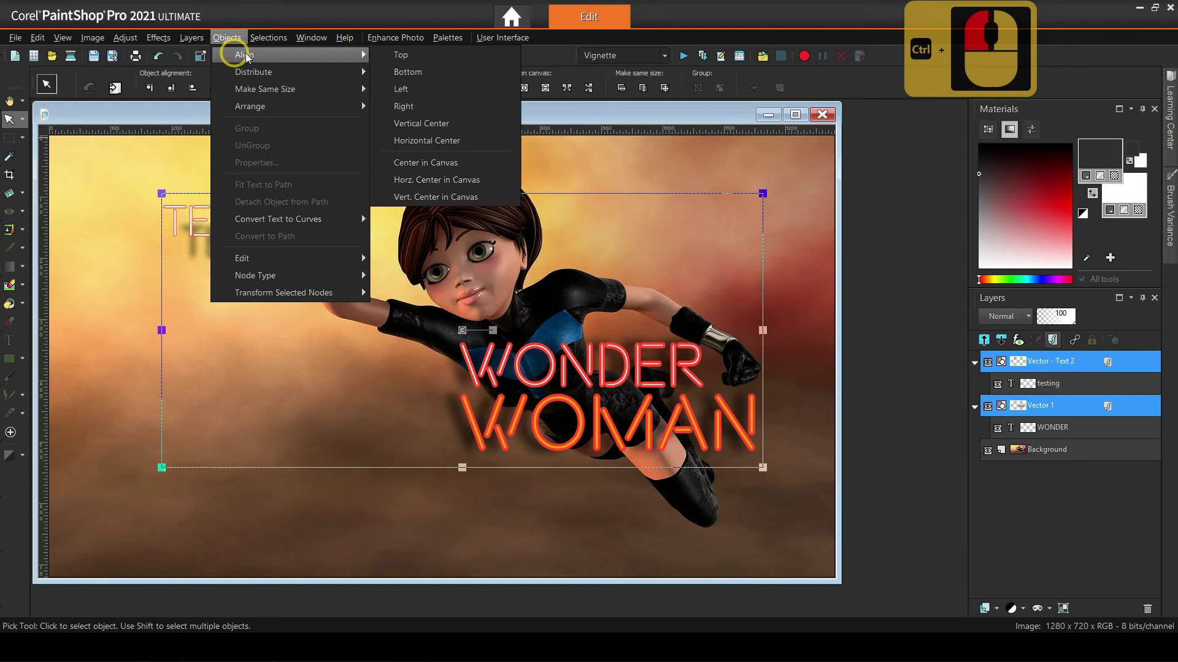
{"action": "left_click", "coordinate": [427, 124]}
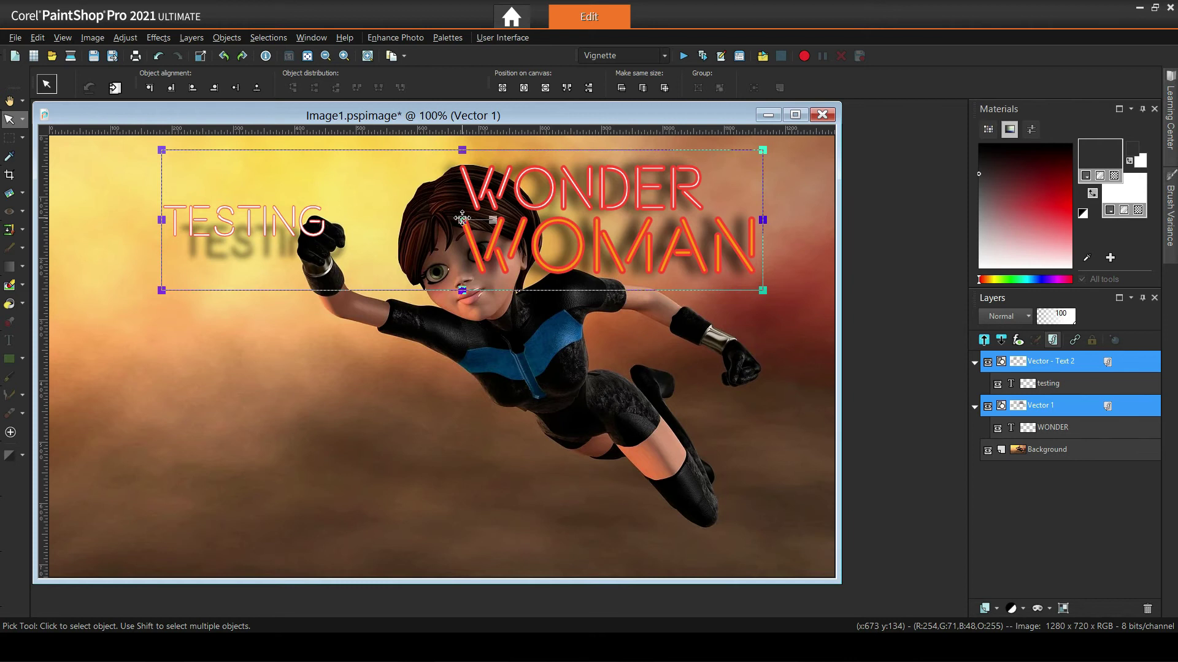
Move both texts to the lower part of the image and align WONDER WOMAN to TESTING by bottom, top and vertical center in turn.
{"action": "left_click_drag", "start_coordinate": [462, 218], "coordinate": [390, 490]}
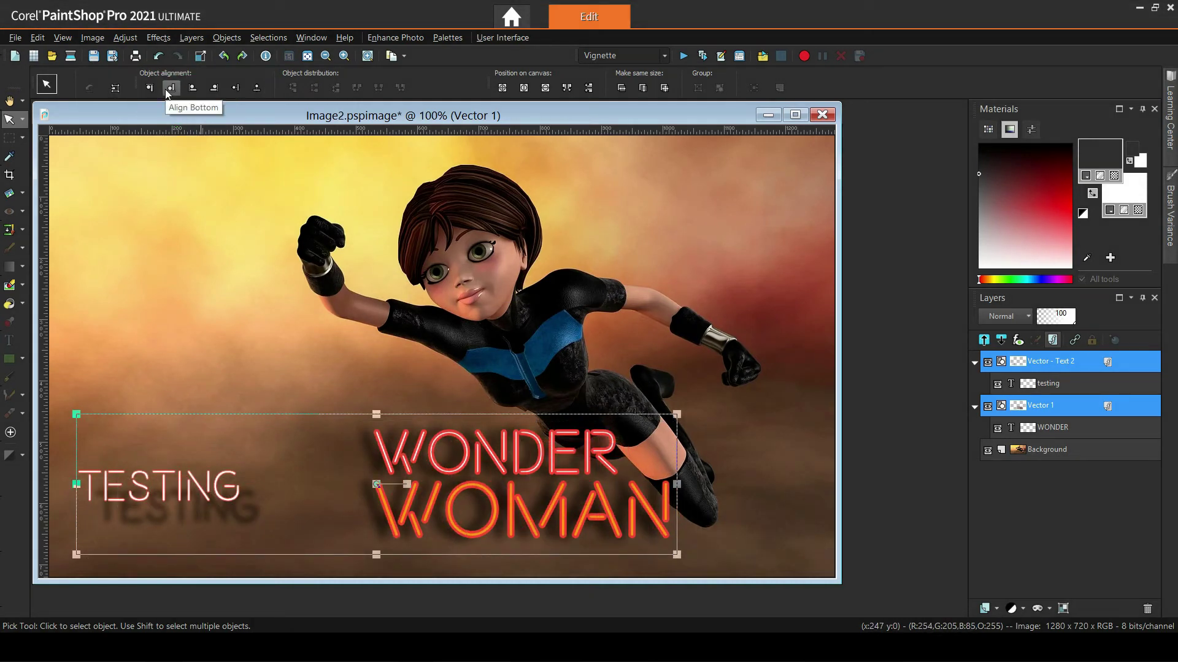
{"action": "left_click", "coordinate": [171, 88]}
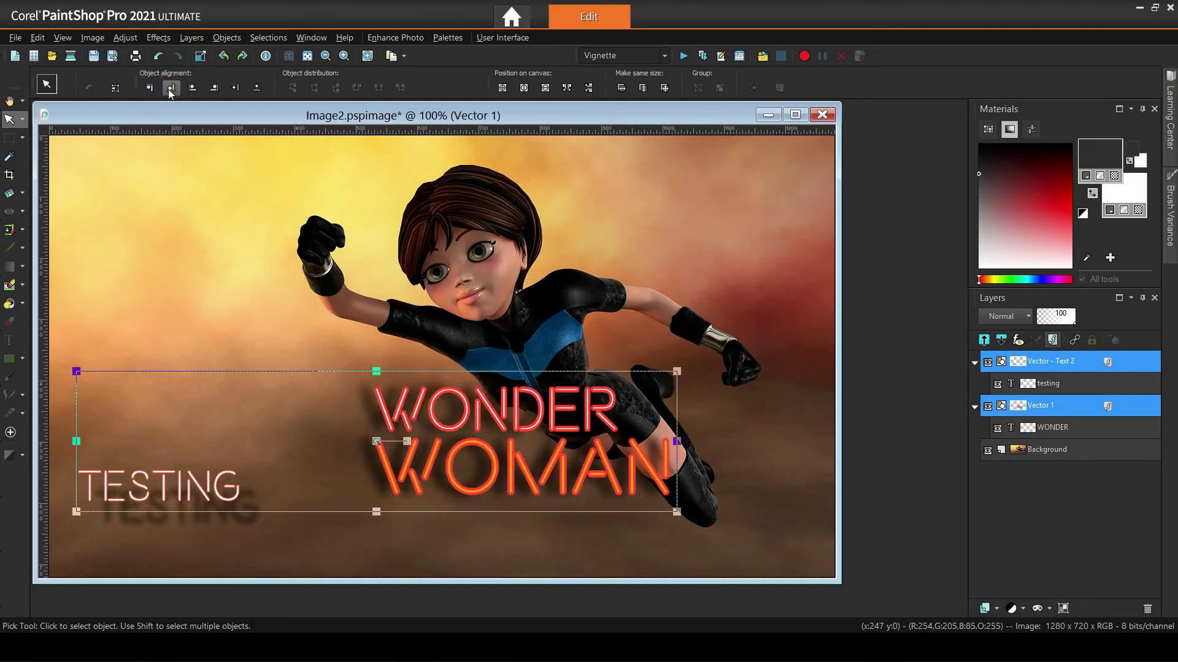
{"action": "left_click", "coordinate": [150, 88]}
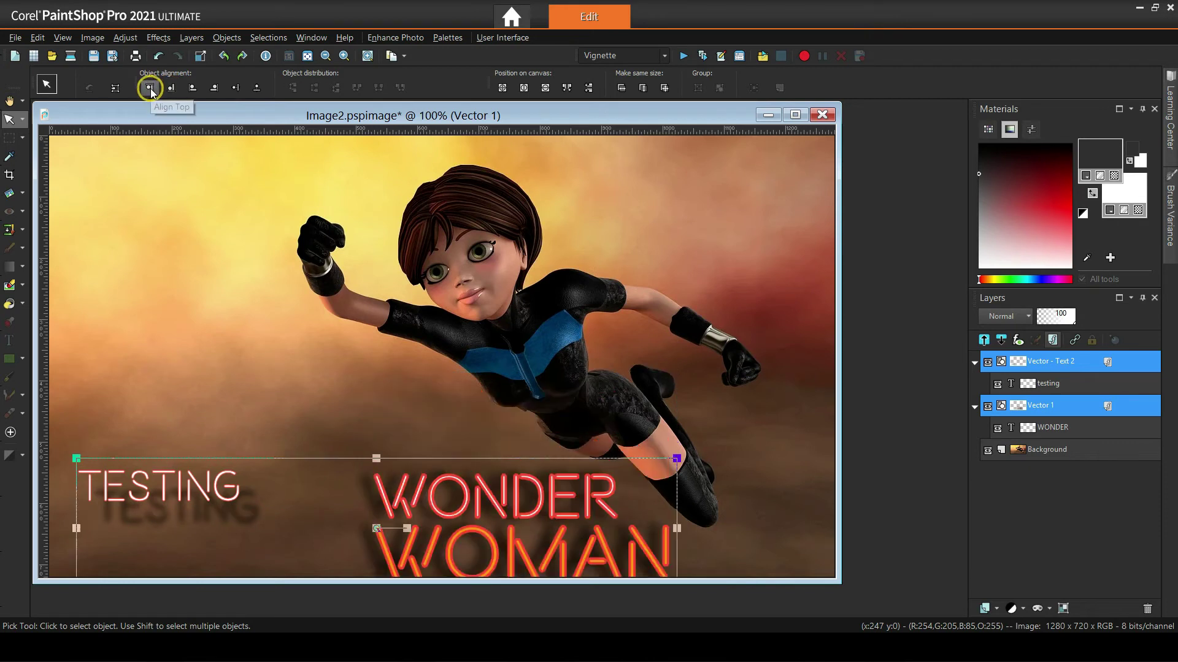
{"action": "left_click", "coordinate": [232, 90]}
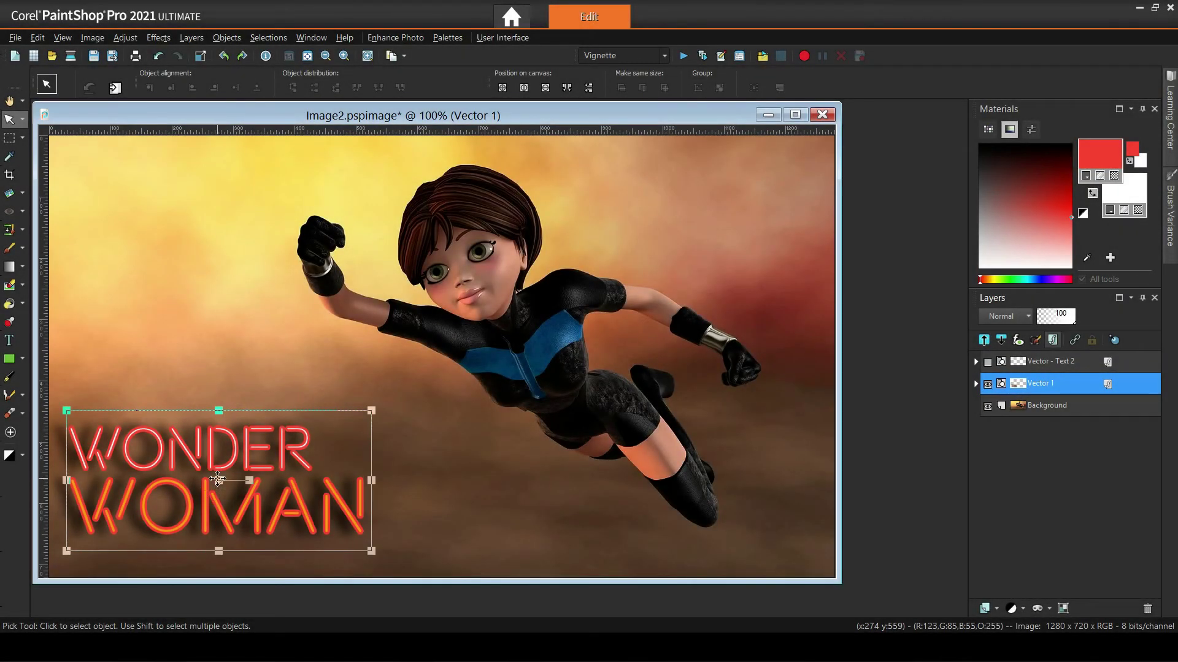
Move WONDER WOMAN slightly up to just below the raised arm and open its text object for editing with the Text tool.
{"action": "left_click_drag", "start_coordinate": [218, 481], "coordinate": [223, 400]}
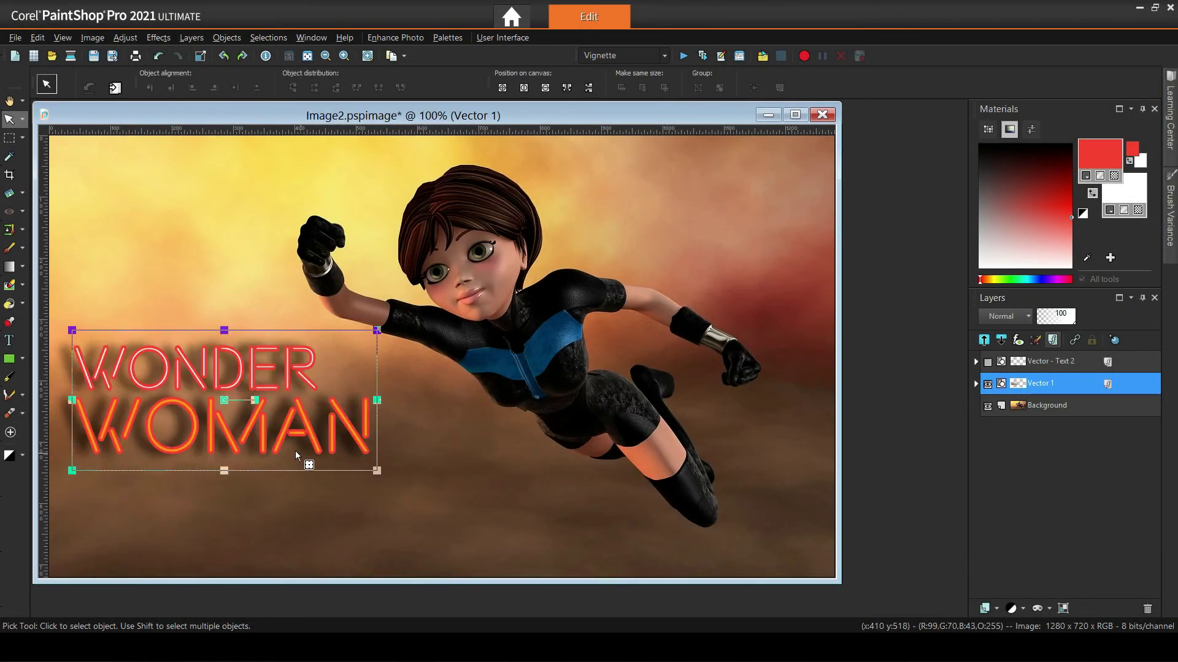
{"action": "key", "text": "t"}
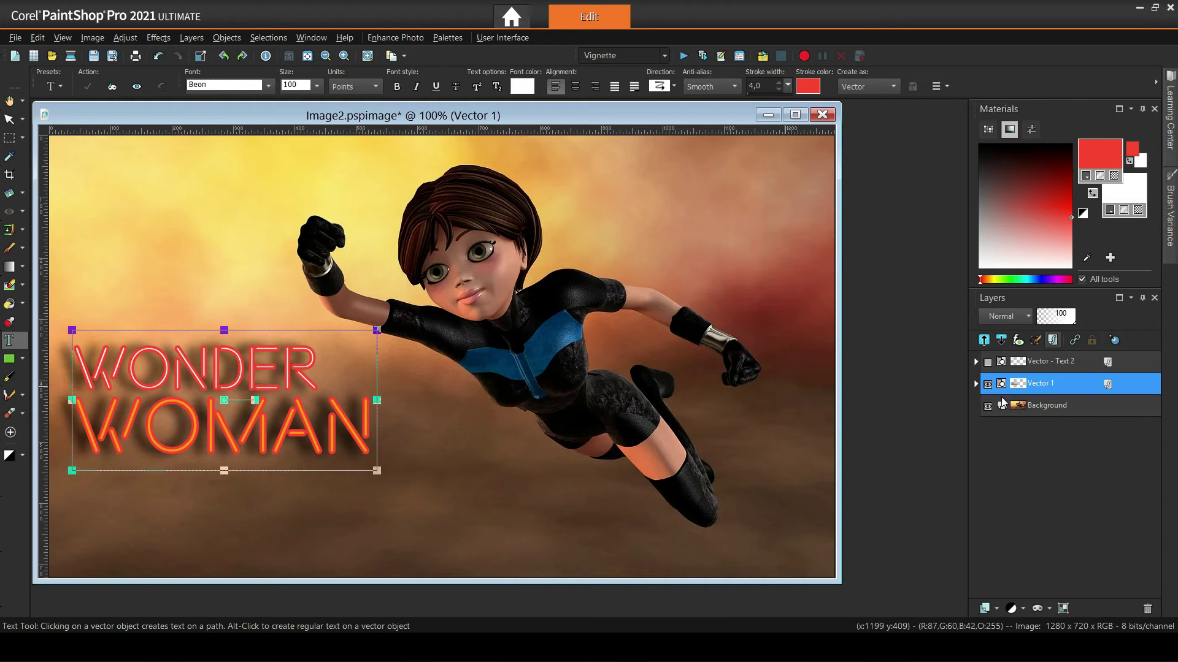
{"action": "left_click", "coordinate": [975, 384]}
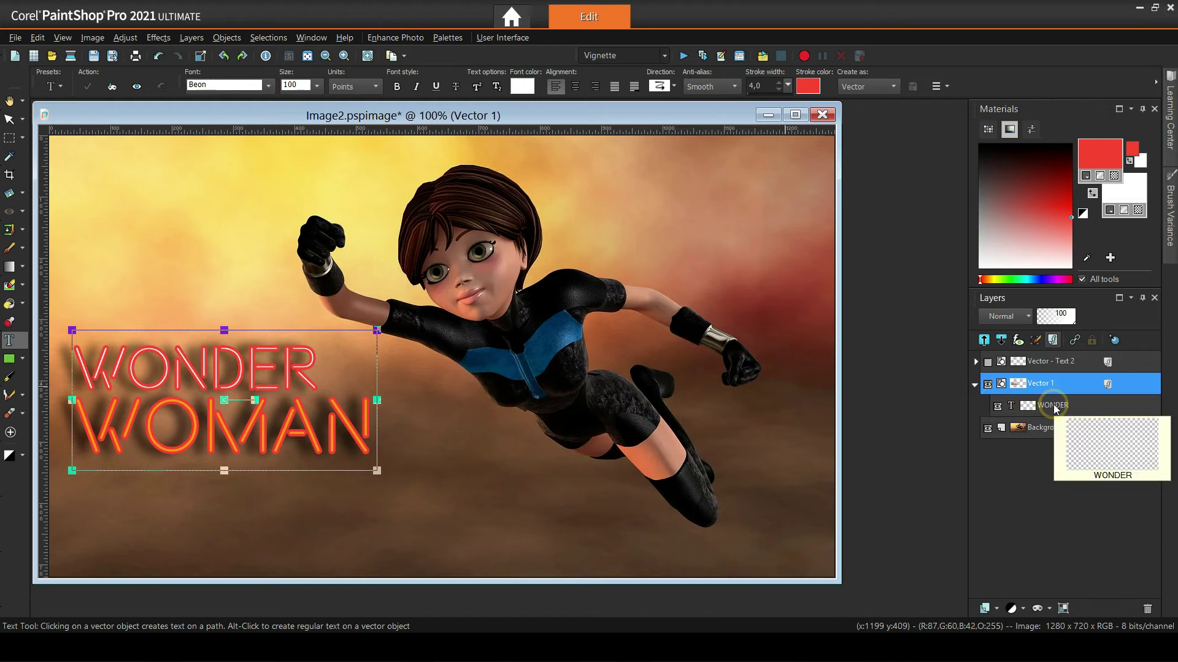
{"action": "right_click", "coordinate": [1055, 410]}
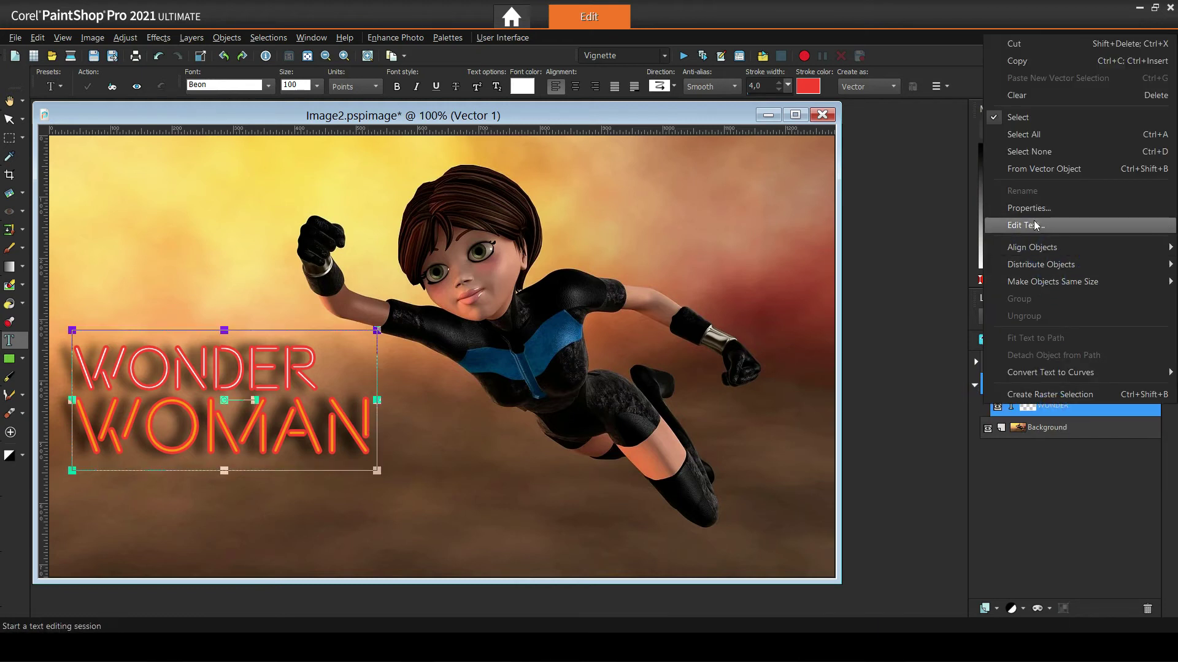
{"action": "left_click", "coordinate": [1014, 475]}
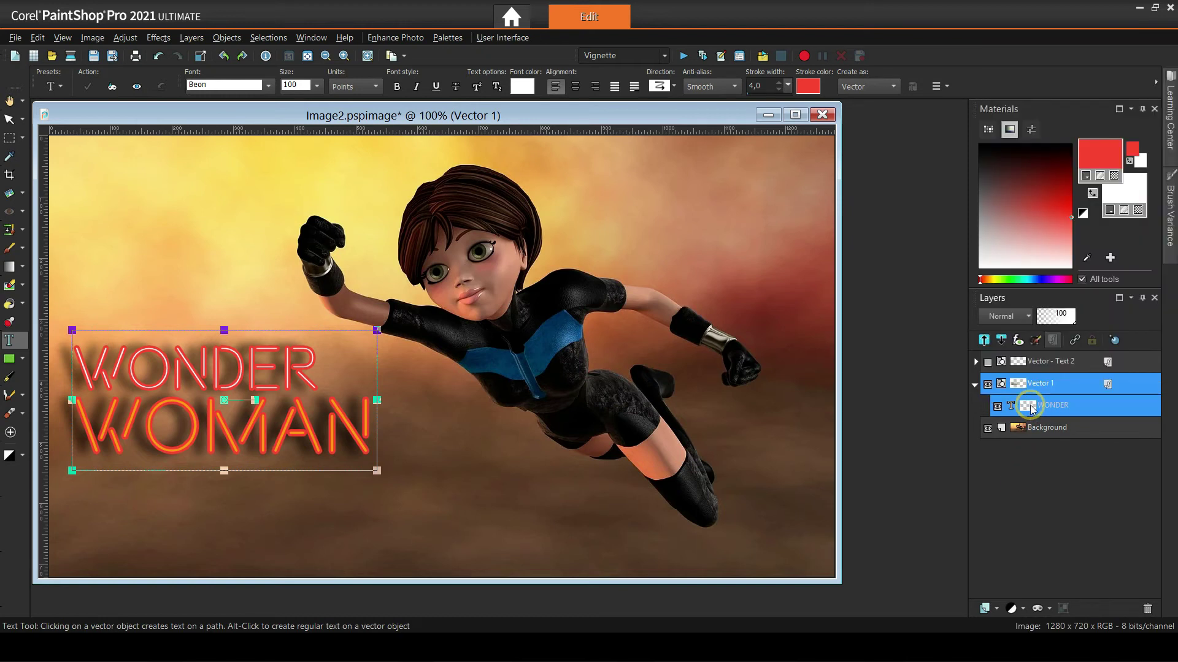
{"action": "left_click", "coordinate": [1031, 408]}
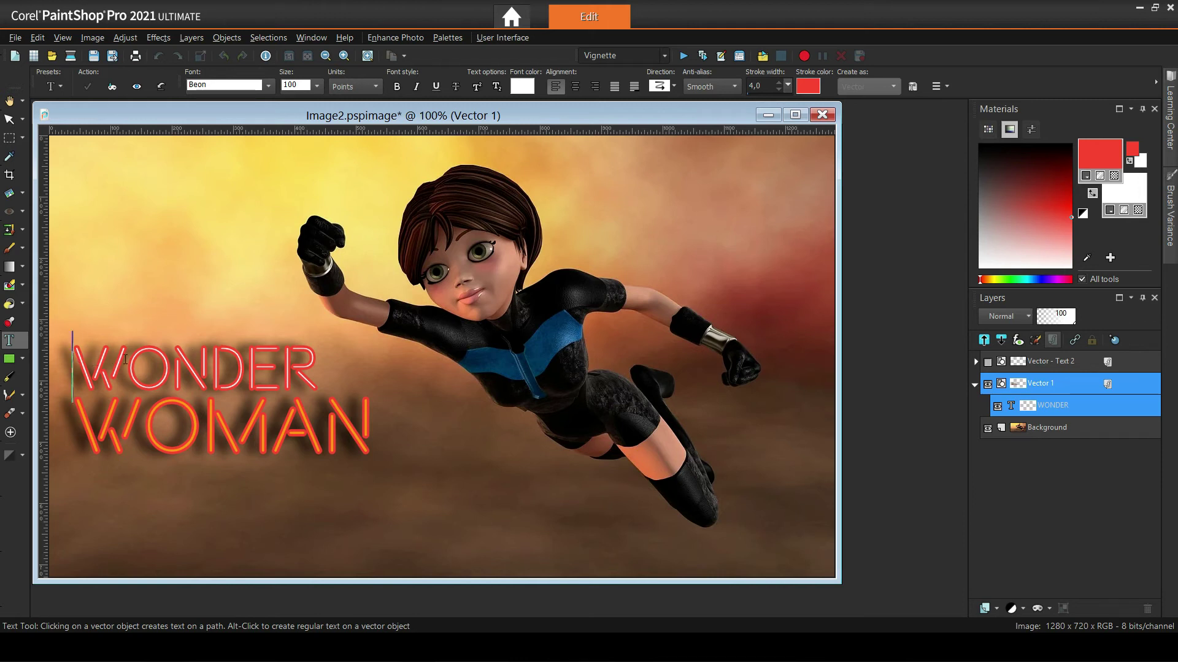
Add a third line reading IS NO JOKE beneath WOMAN in the same text object.
{"action": "left_click", "coordinate": [118, 410]}
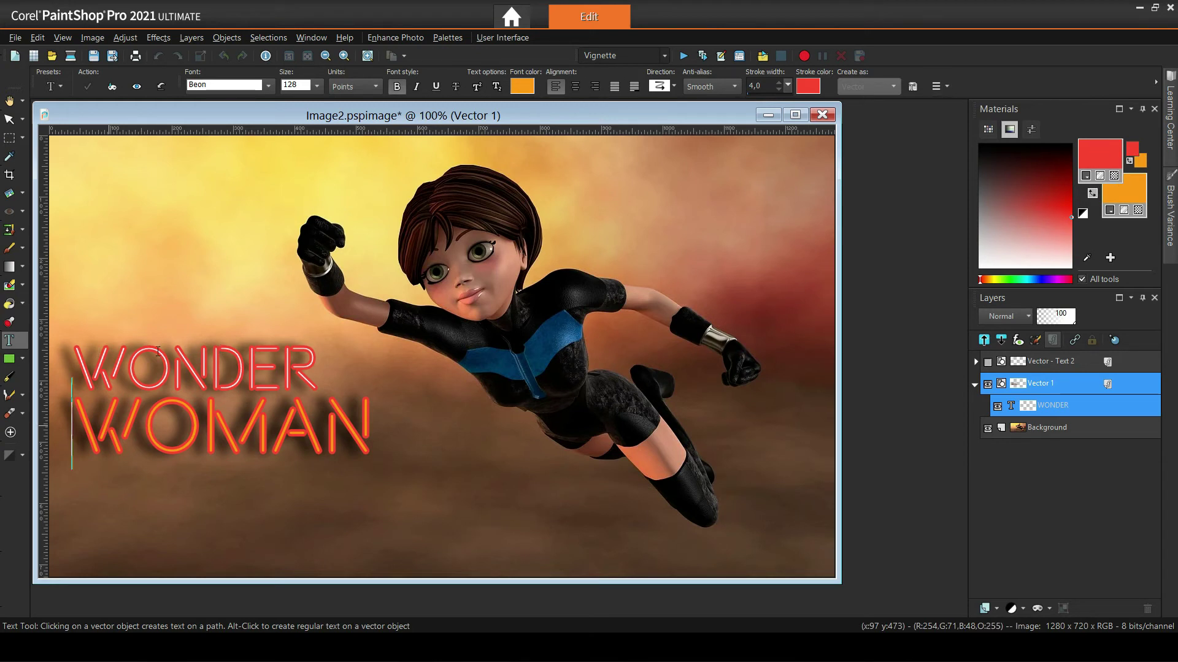
{"action": "left_click", "coordinate": [127, 360]}
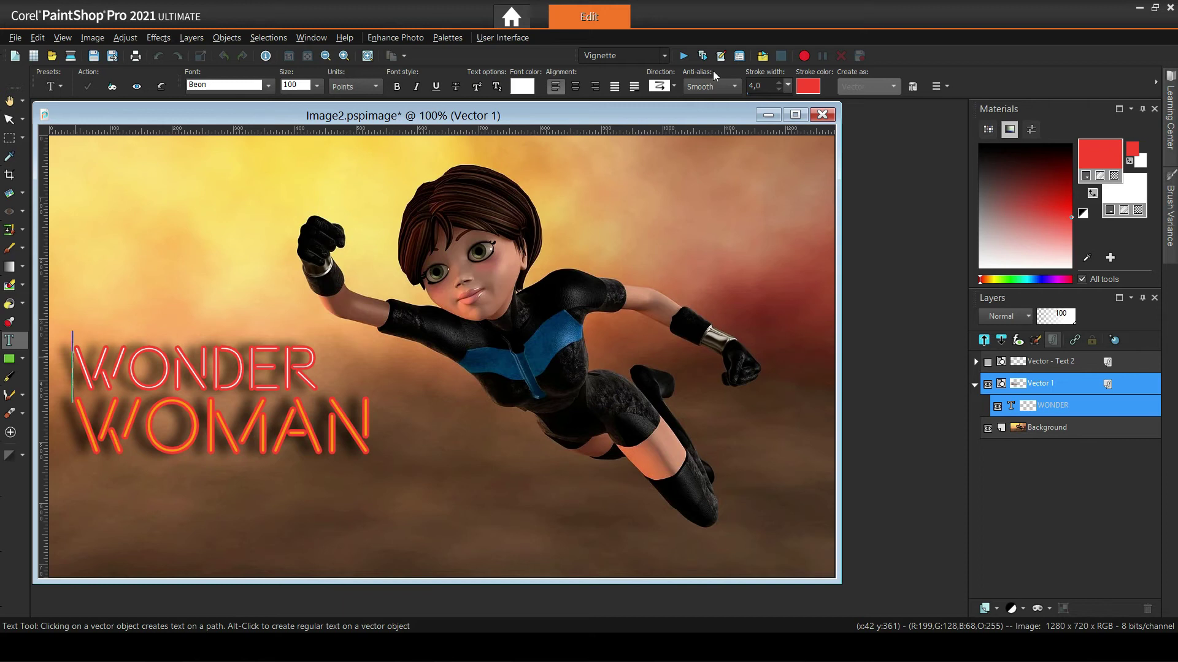
{"action": "left_click", "coordinate": [221, 418]}
{"action": "left_click", "coordinate": [376, 424]}
{"action": "key", "text": "Return"}
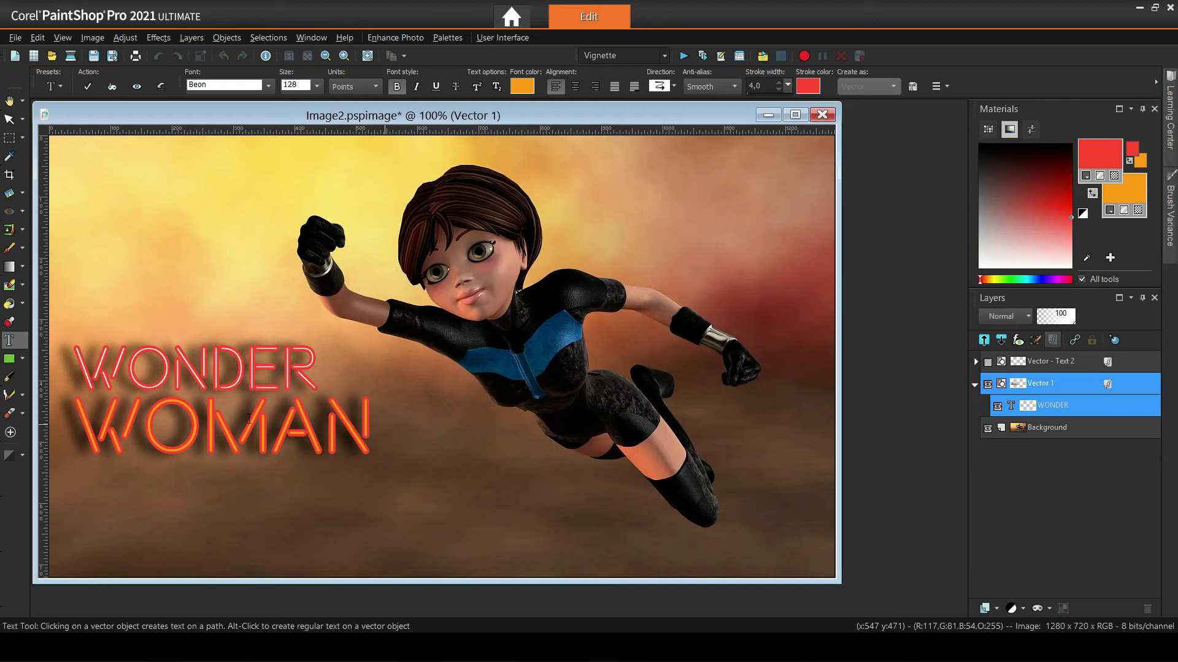
{"action": "type", "text": "IS NO JOKE"}
Set the word IS to font size 72 and reduce its stroke width.
{"action": "left_click", "coordinate": [100, 491]}
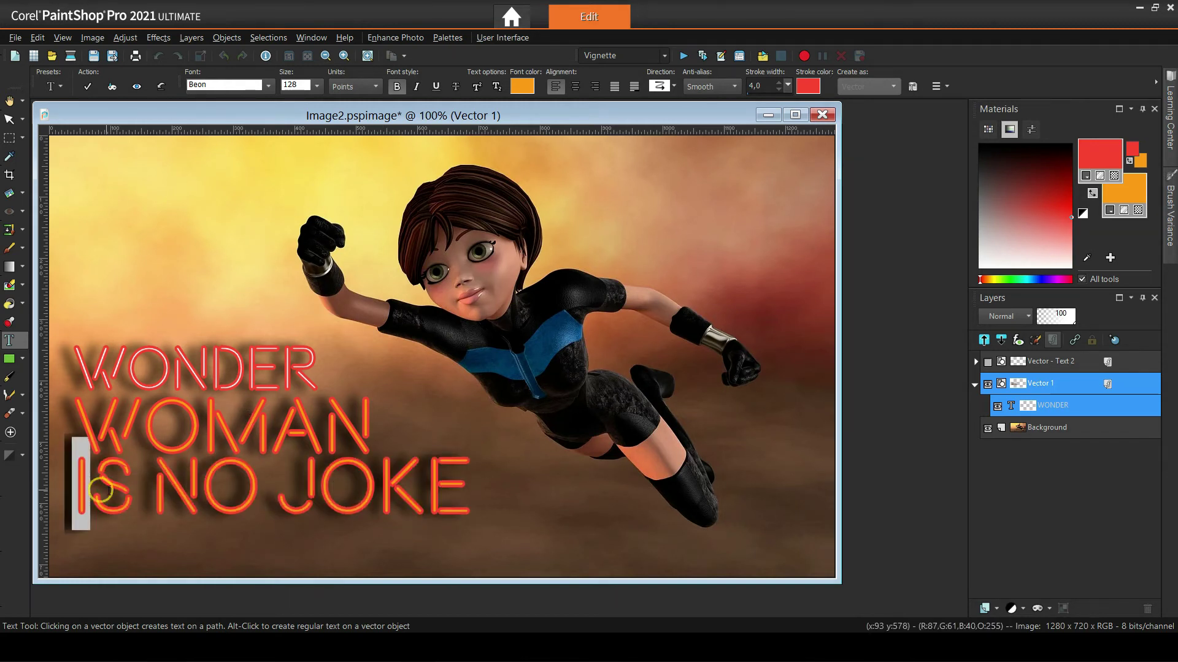
{"action": "left_click_drag", "start_coordinate": [109, 491], "coordinate": [125, 491]}
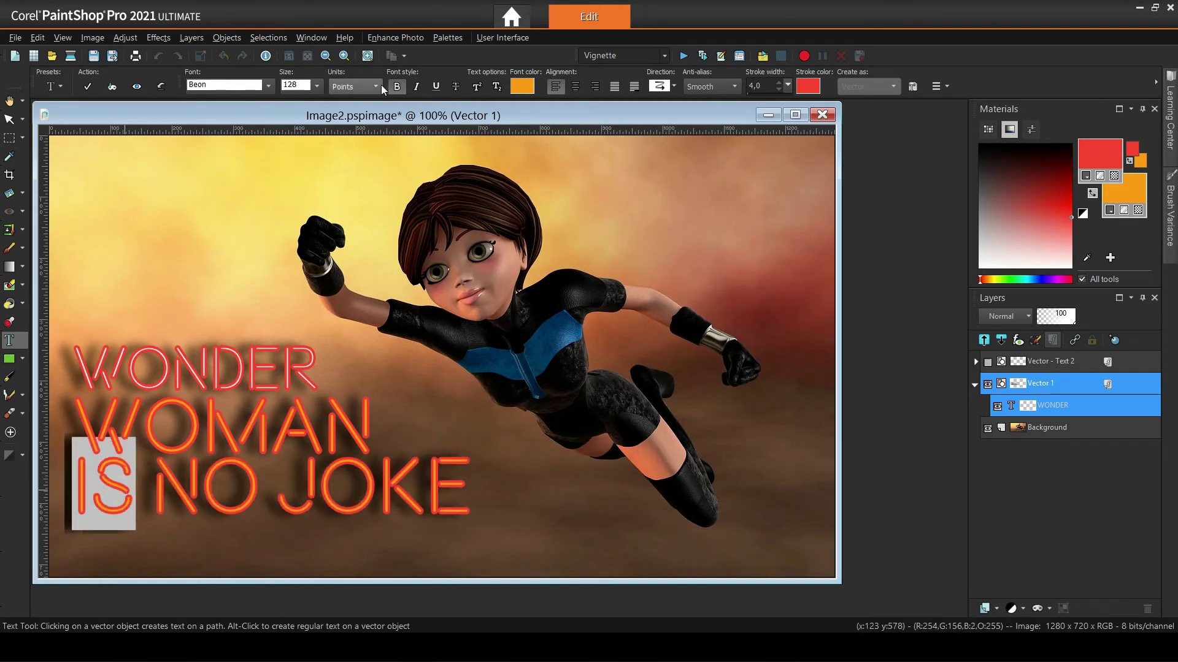
{"action": "left_click", "coordinate": [317, 86]}
{"action": "left_click", "coordinate": [296, 265]}
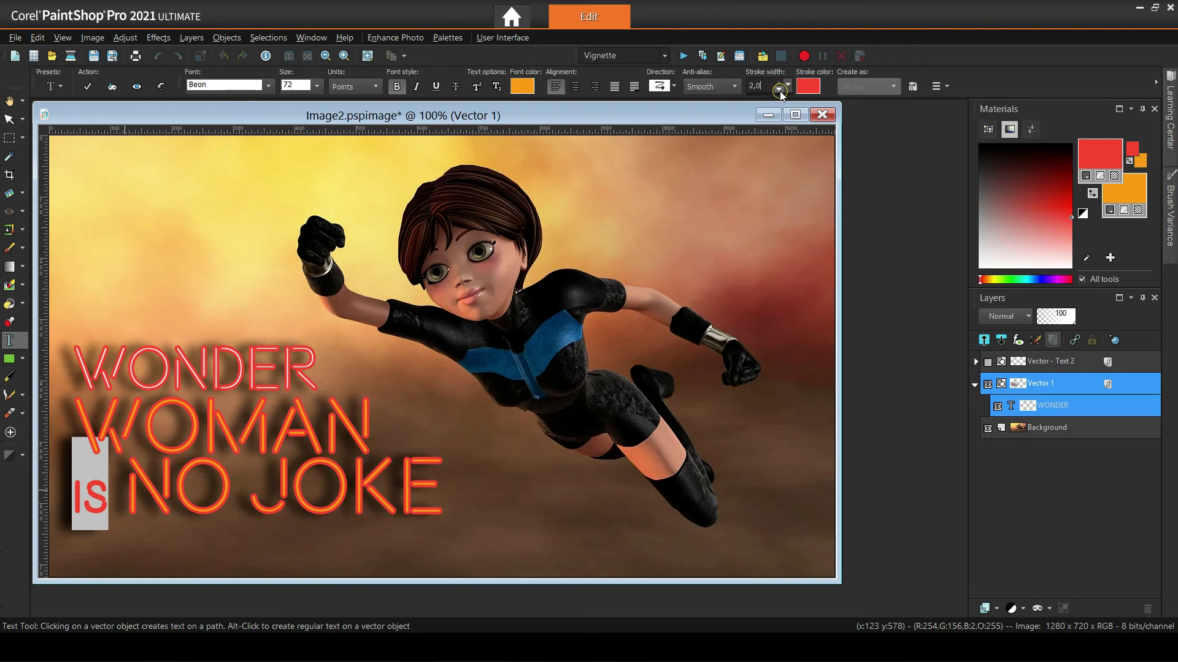
Set the word JOKE to font size 72 and its stroke width to 1,0.
{"action": "left_click", "coordinate": [282, 504]}
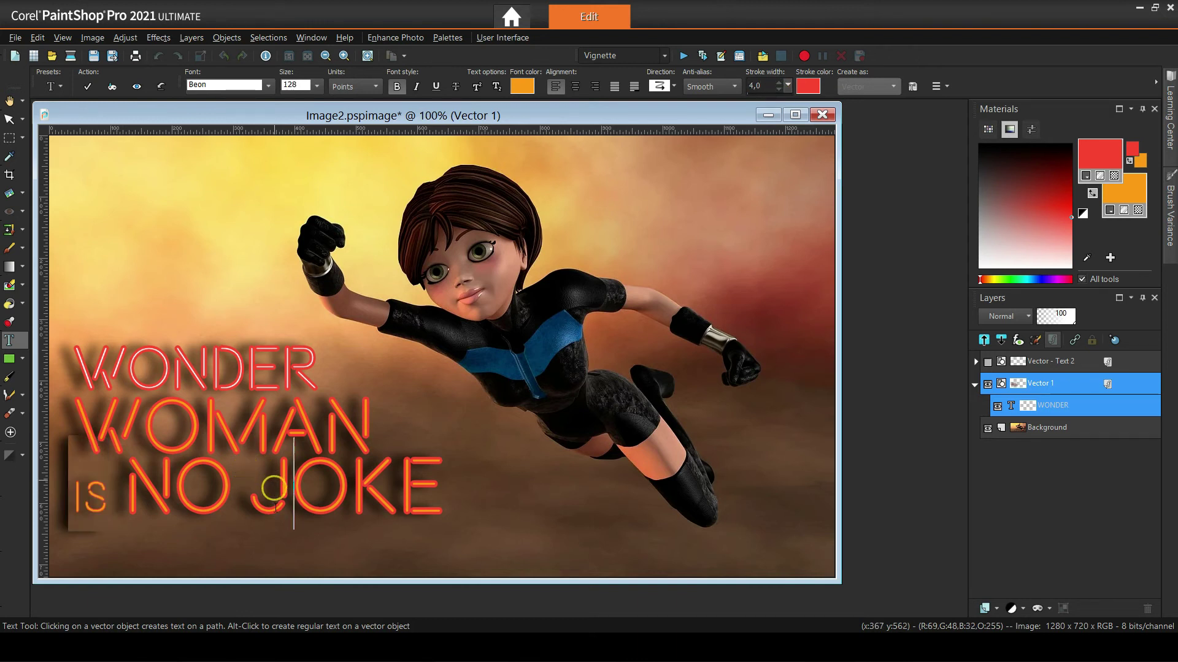
{"action": "double_click", "coordinate": [283, 504]}
{"action": "left_click", "coordinate": [316, 86]}
{"action": "left_click", "coordinate": [299, 280]}
{"action": "left_click", "coordinate": [780, 90]}
{"action": "left_click", "coordinate": [780, 90]}
{"action": "left_click", "coordinate": [780, 90]}
Change the font color of the word NO to white by raising the lightness to maximum.
{"action": "left_click", "coordinate": [200, 486]}
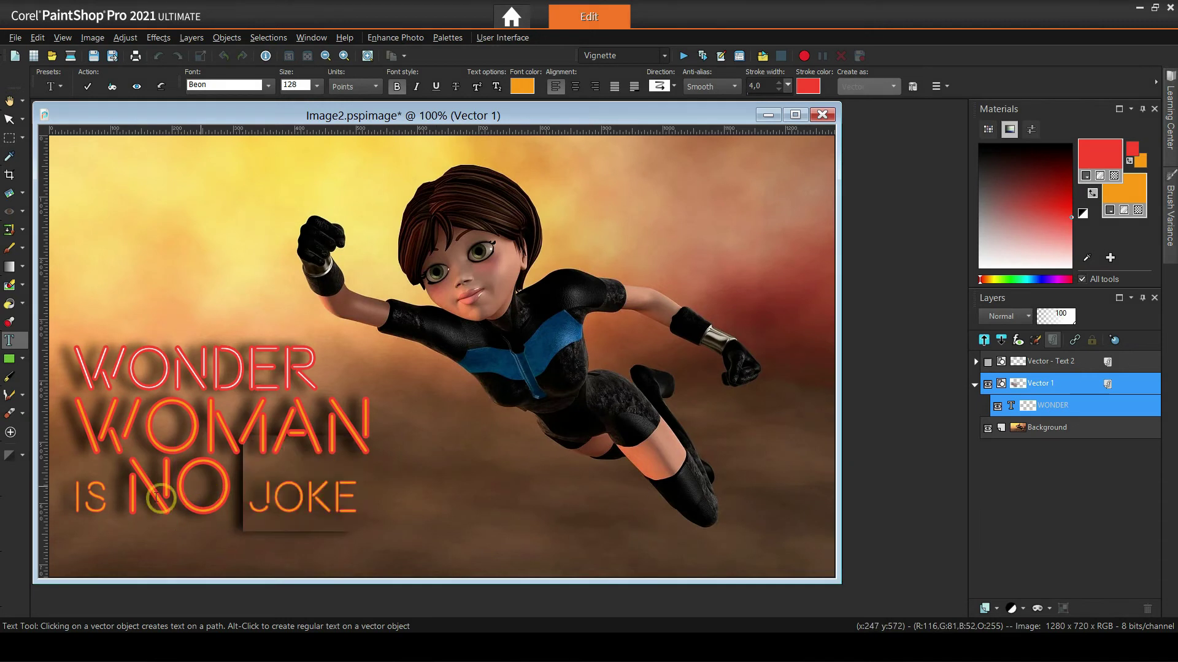
{"action": "left_click_drag", "start_coordinate": [127, 486], "coordinate": [225, 484]}
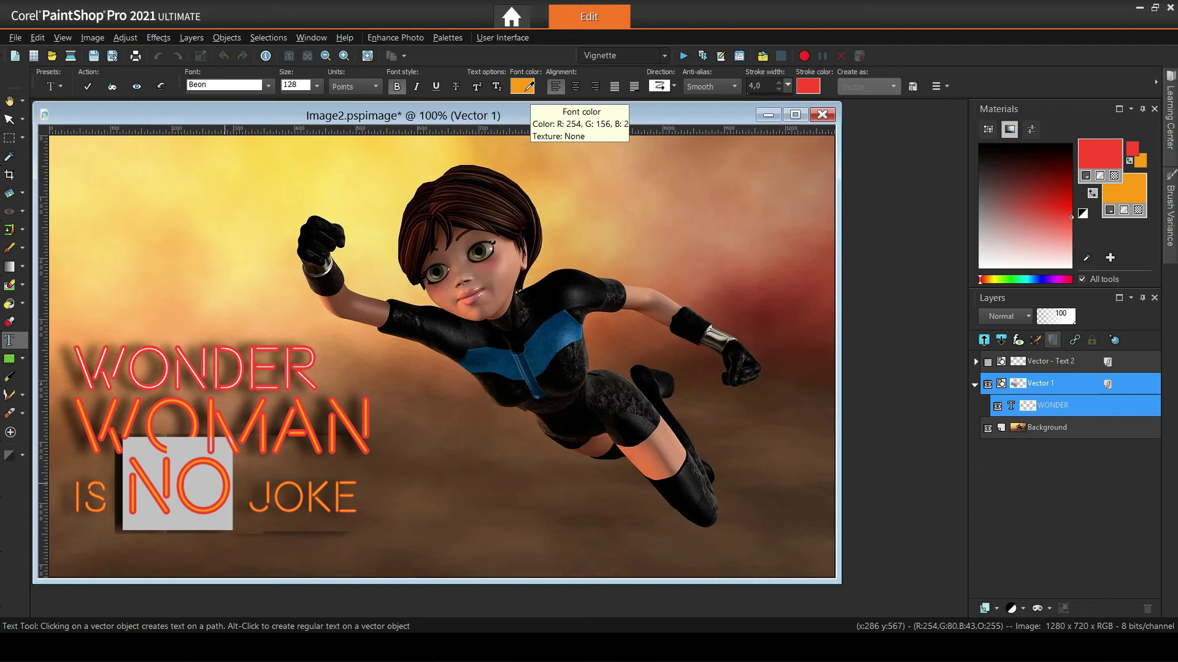
{"action": "left_click", "coordinate": [522, 86]}
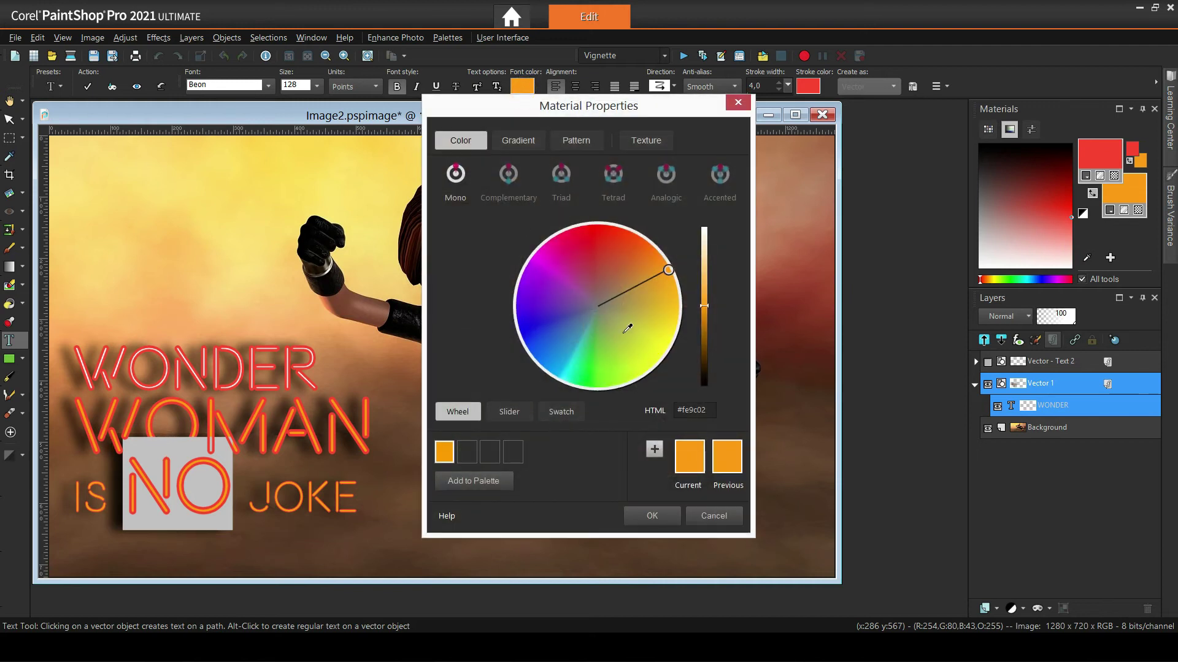
{"action": "left_click_drag", "start_coordinate": [703, 286], "coordinate": [699, 202]}
{"action": "left_click", "coordinate": [652, 516]}
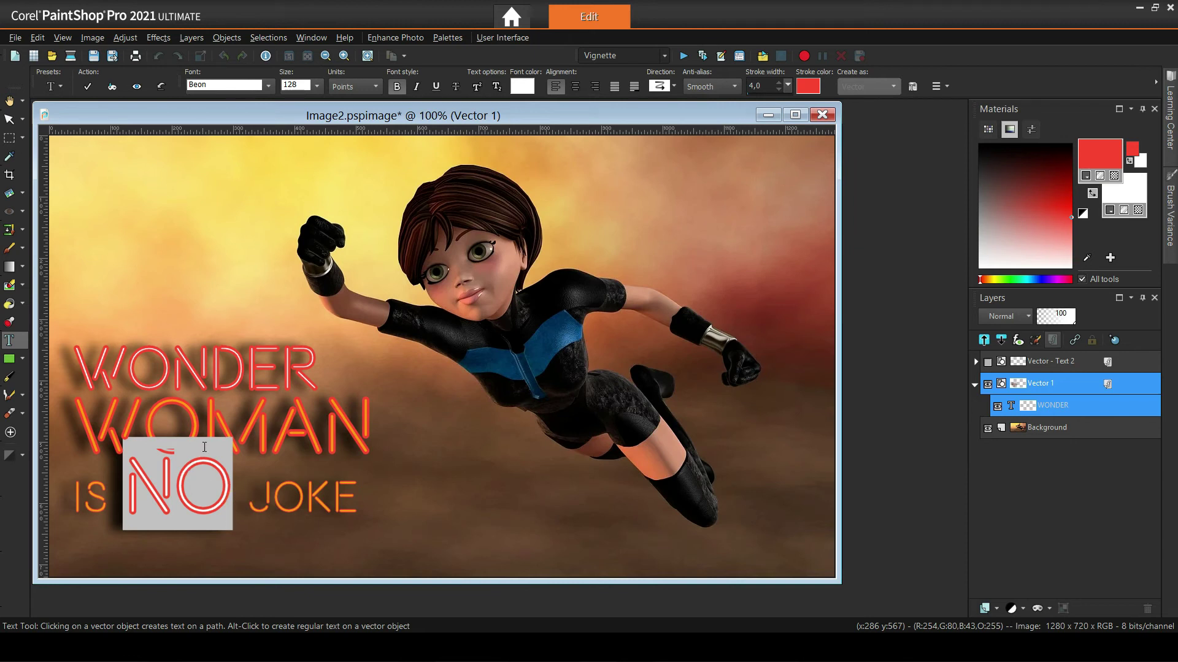
{"action": "left_click", "coordinate": [202, 471]}
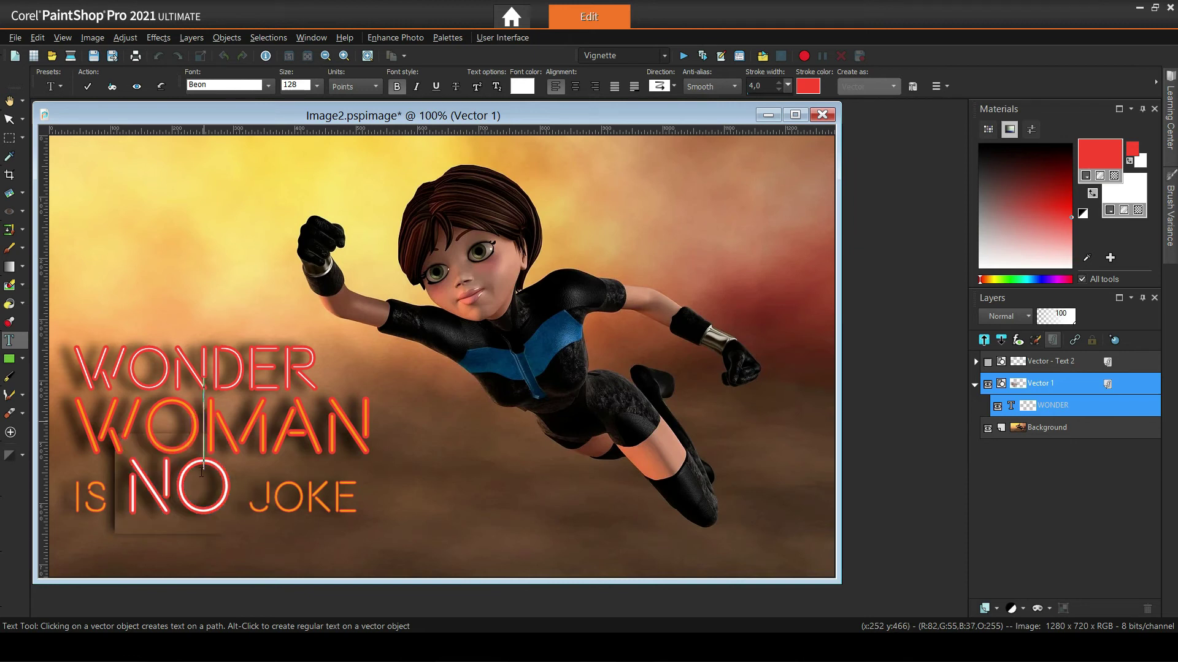
Compare the formatting of NO and JOKE, and apply the edits to the whole text.
{"action": "left_click", "coordinate": [293, 498]}
{"action": "left_click", "coordinate": [187, 475]}
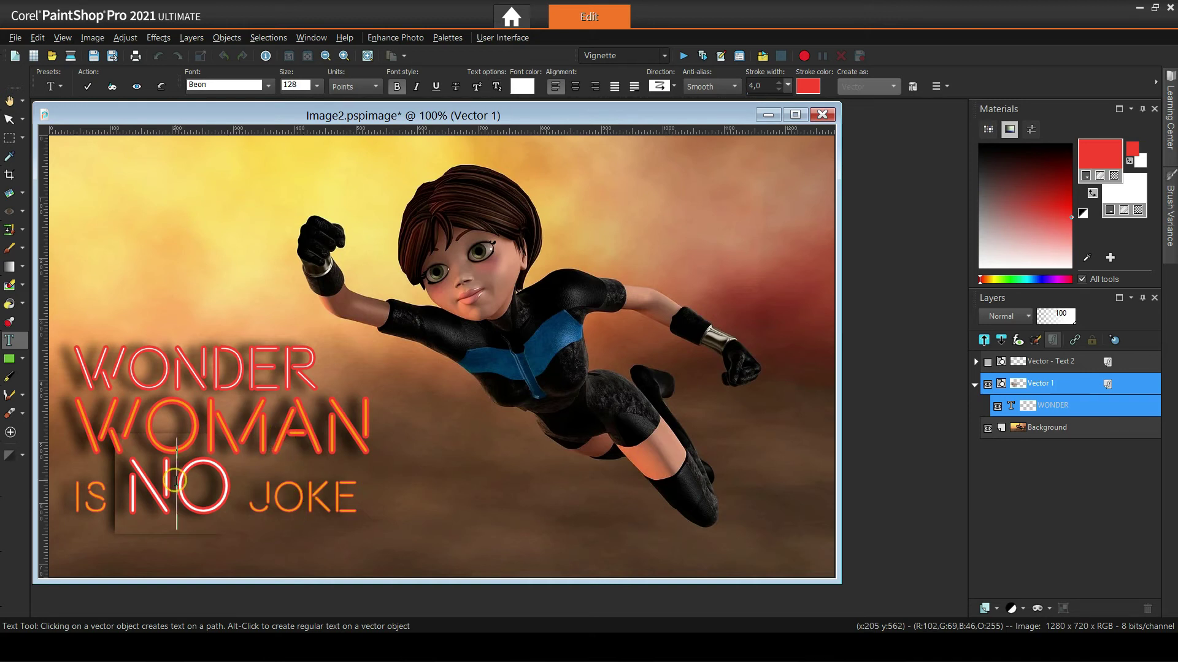
{"action": "left_click", "coordinate": [294, 494]}
{"action": "scroll", "coordinate": [327, 459], "scroll_direction": "up", "scroll_amount": 1}
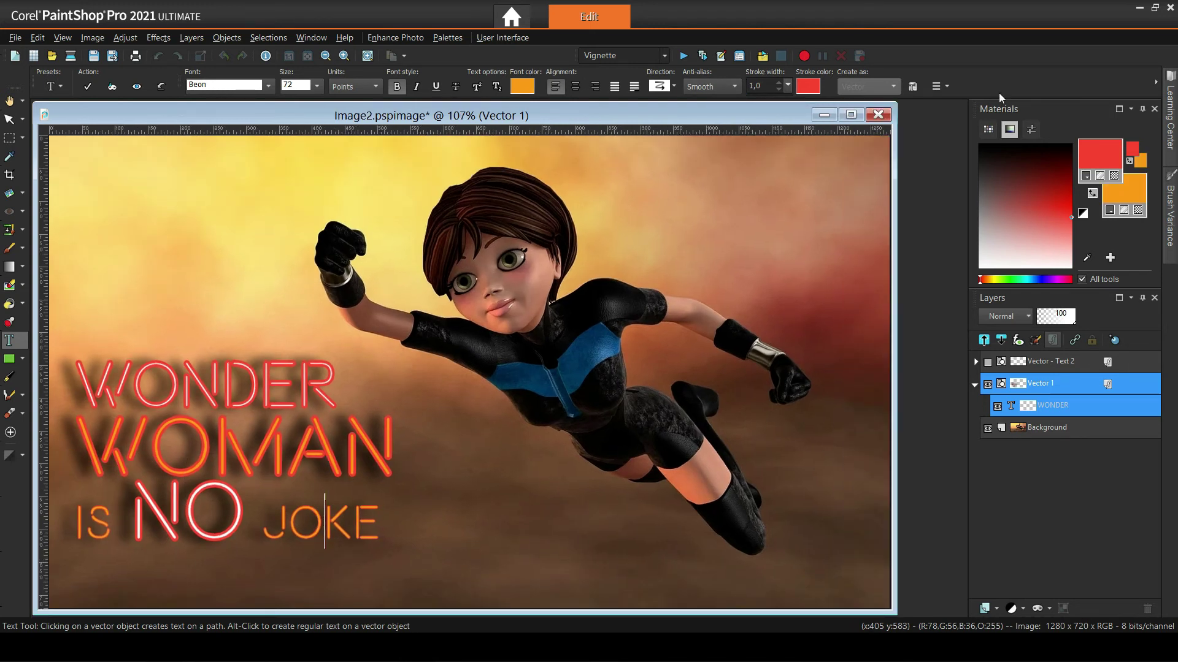
{"action": "scroll", "coordinate": [321, 371], "scroll_direction": "down", "scroll_amount": 1}
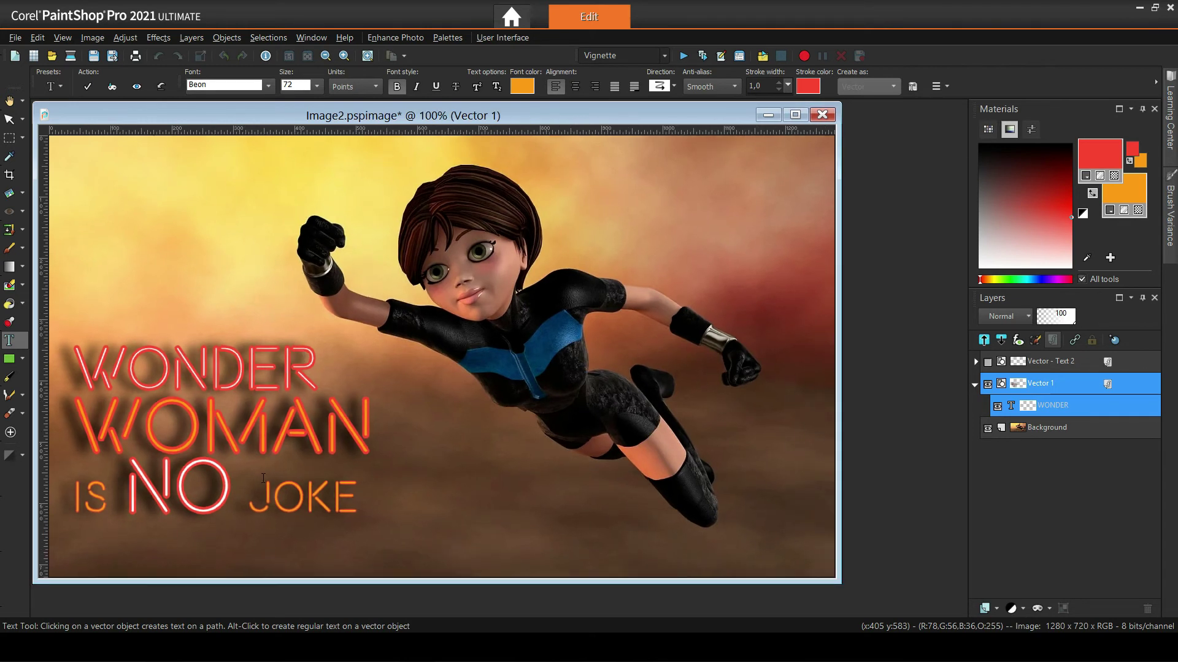
{"action": "left_click", "coordinate": [88, 86]}
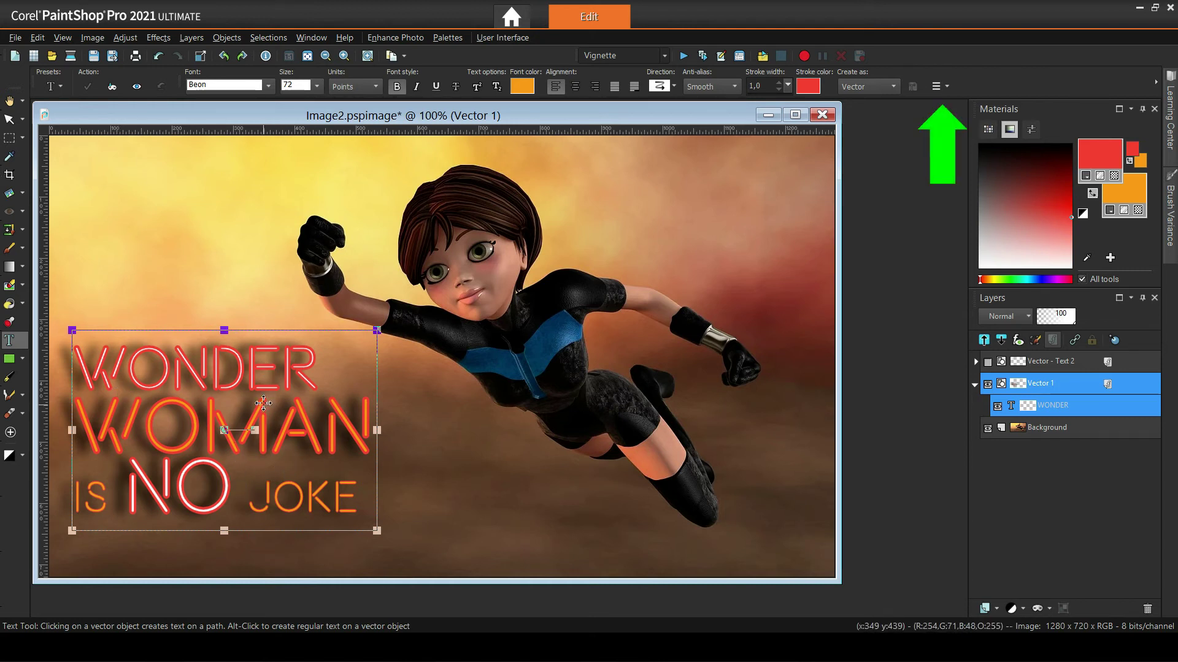
Customize the Text tool options to show Leading and Kerning directly, and reopen the list of remaining options.
{"action": "left_click", "coordinate": [947, 89]}
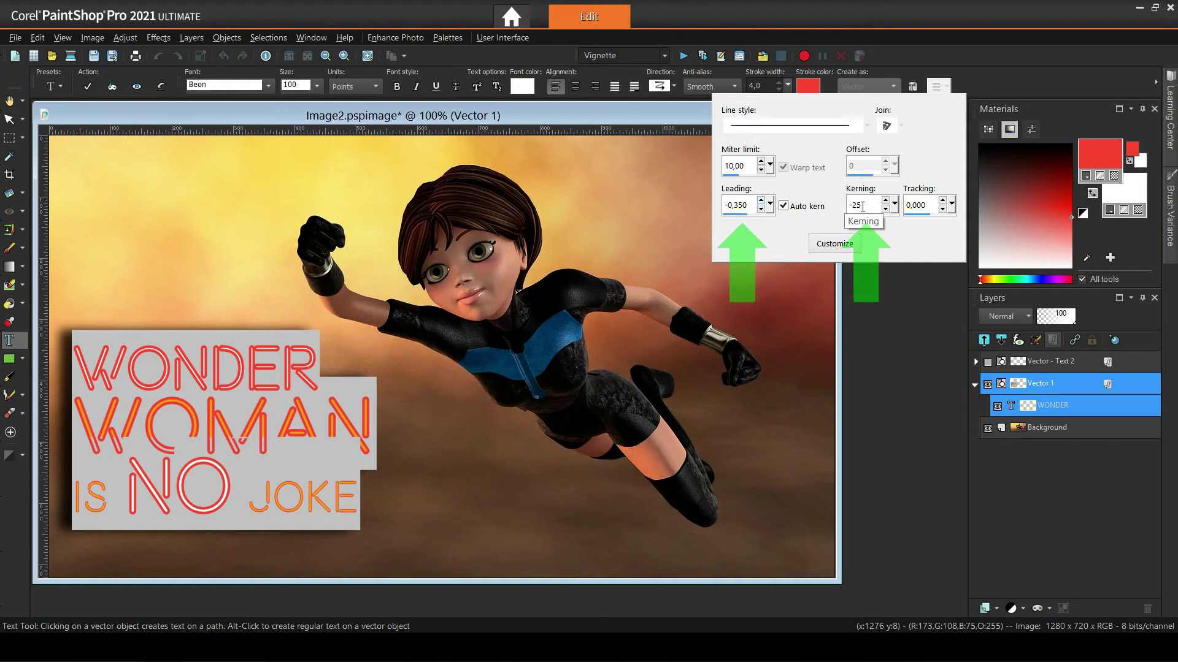
{"action": "left_click", "coordinate": [825, 247]}
{"action": "left_click", "coordinate": [601, 337]}
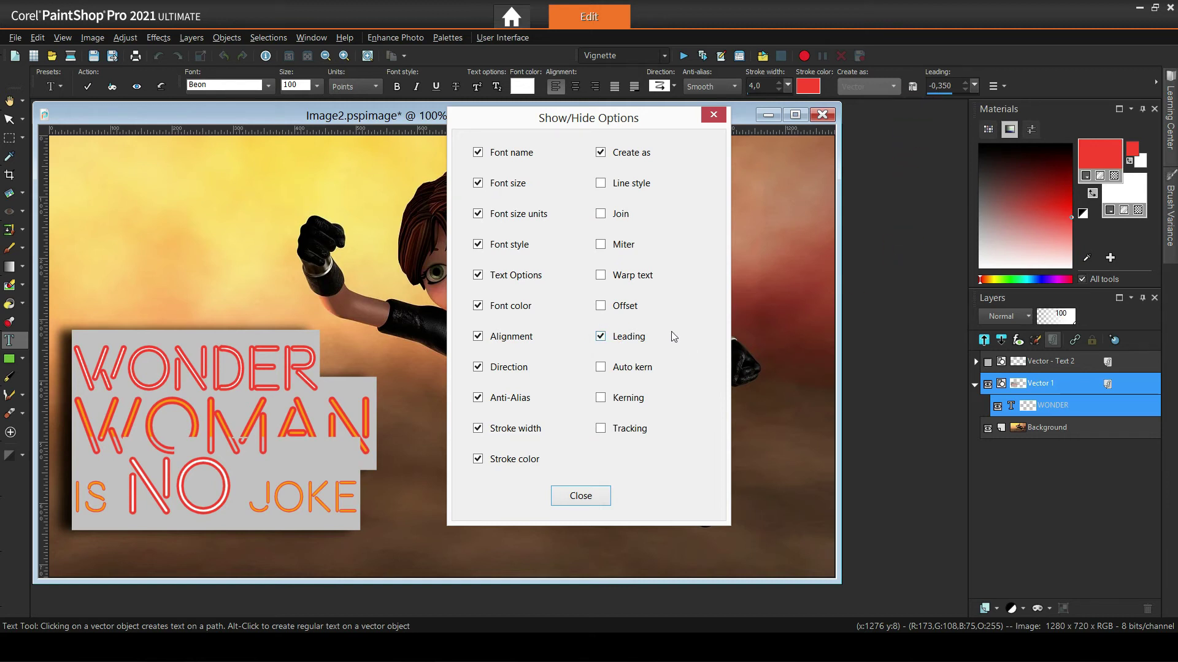
{"action": "left_click", "coordinate": [601, 399]}
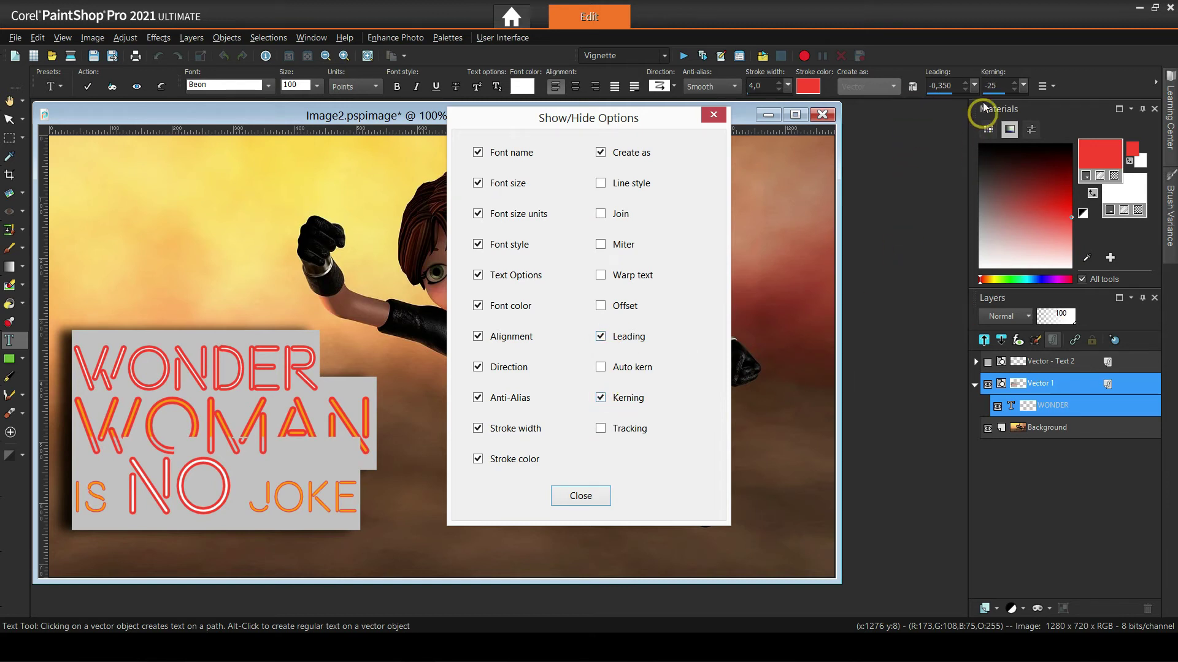
{"action": "left_click", "coordinate": [580, 495]}
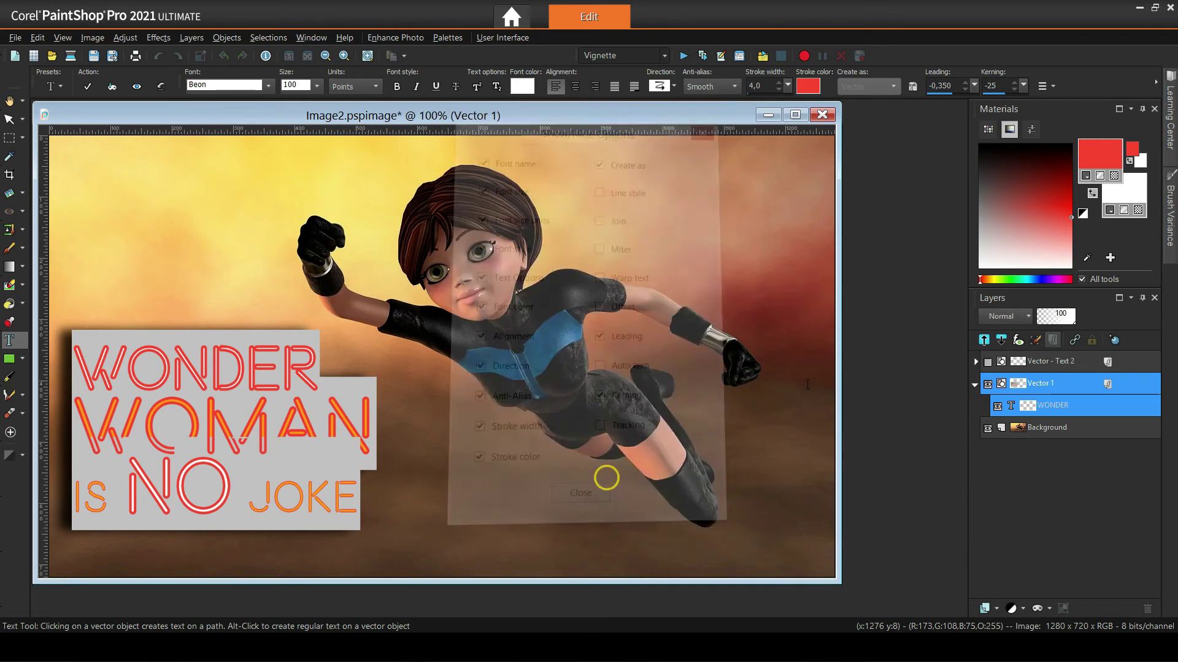
{"action": "left_click", "coordinate": [1052, 88]}
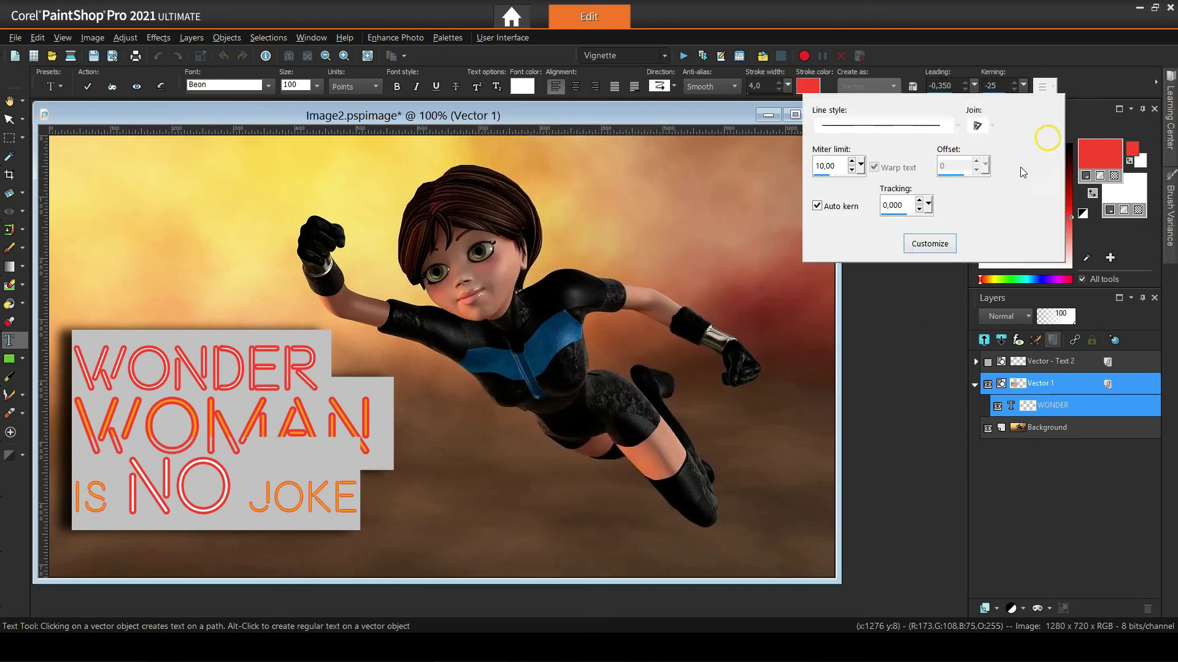
Close the remaining text options and try a leading of 0,000 on the whole text.
{"action": "left_click", "coordinate": [964, 105]}
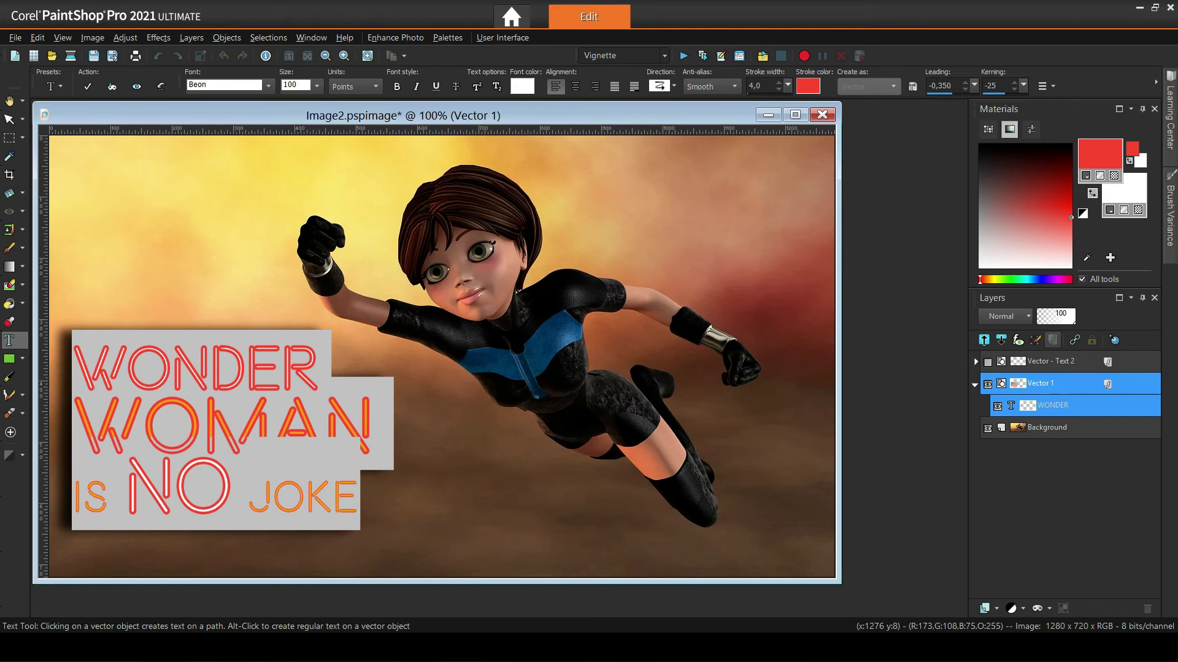
{"action": "left_click", "coordinate": [965, 82]}
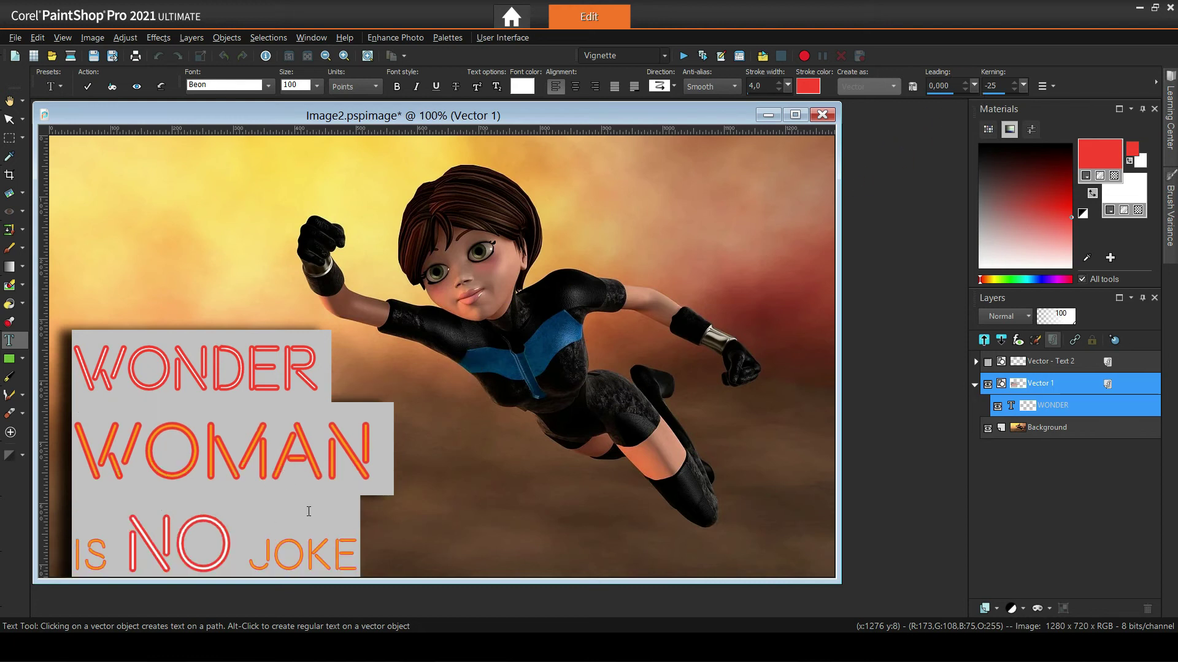
{"action": "left_click", "coordinate": [964, 90]}
{"action": "left_click", "coordinate": [964, 89]}
{"action": "left_click", "coordinate": [966, 83]}
Set the leading of the whole text back to -0,350.
{"action": "left_click", "coordinate": [930, 84]}
{"action": "type", "text": "-"}
{"action": "key", "text": "Right"}
{"action": "key", "text": "Right"}
{"action": "key", "text": "Delete"}
{"action": "key", "text": "Delete"}
{"action": "type", "text": "35"}
{"action": "key", "text": "Return"}
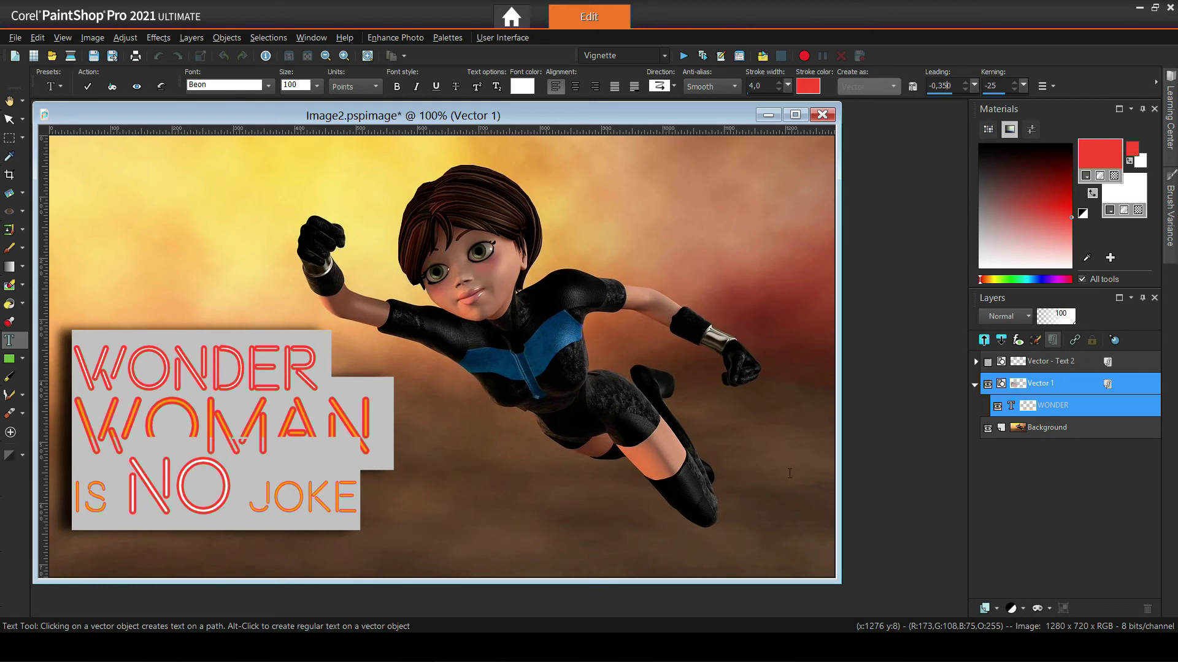
Set the leading of the WOMAN line to -0,100 and apply the edits to the text.
{"action": "left_click", "coordinate": [322, 435]}
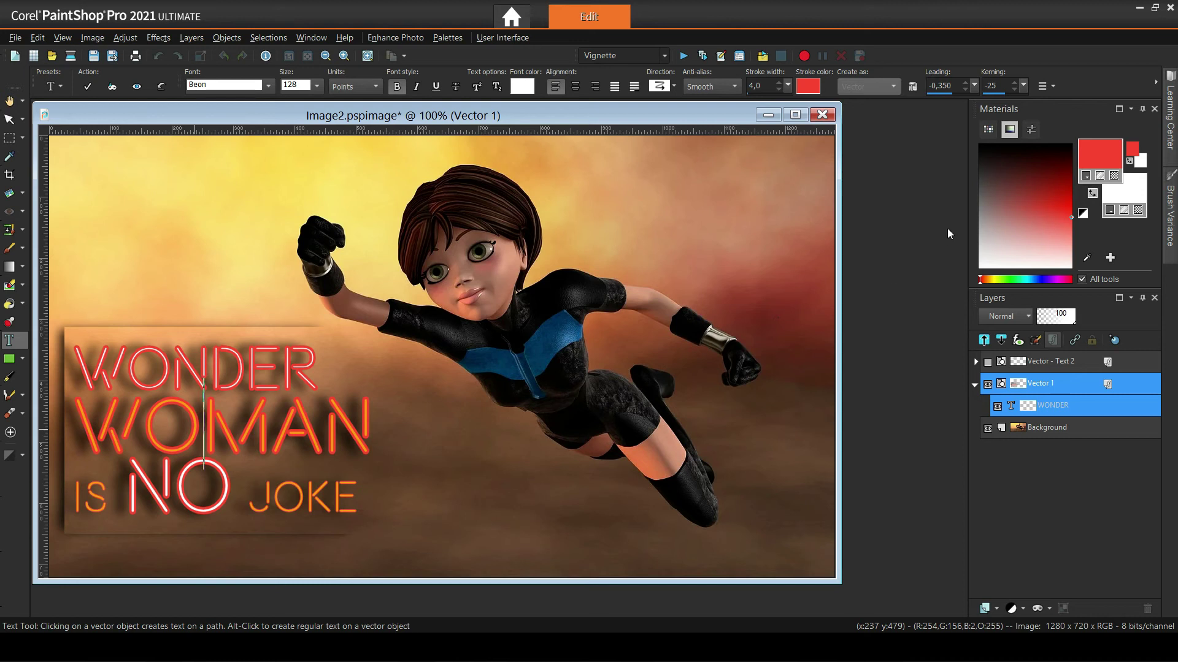
{"action": "left_click_drag", "start_coordinate": [937, 86], "coordinate": [952, 86]}
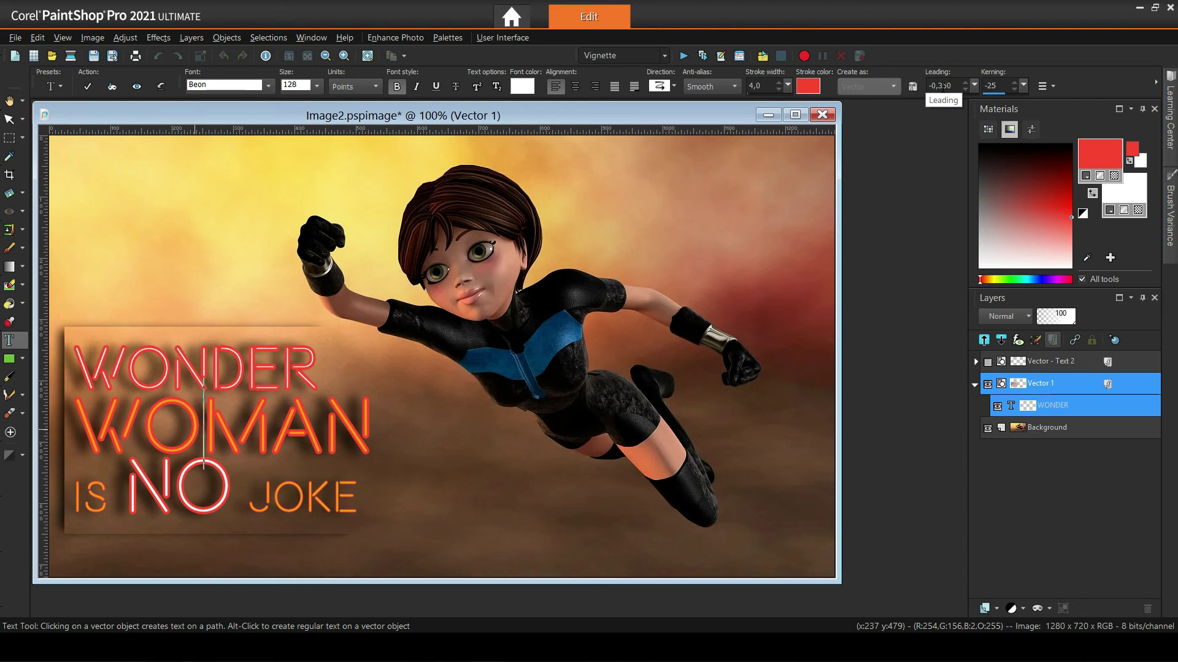
{"action": "left_click", "coordinate": [974, 86]}
{"action": "type", "text": "1"}
{"action": "key", "text": "Return"}
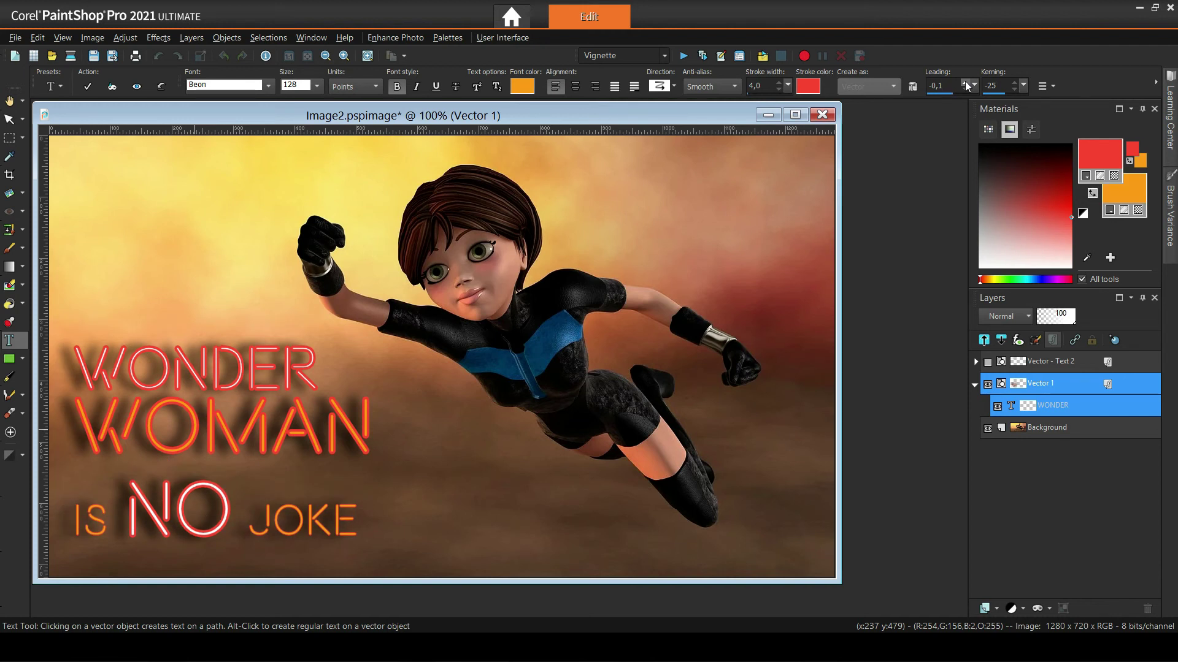
{"action": "left_click", "coordinate": [89, 88]}
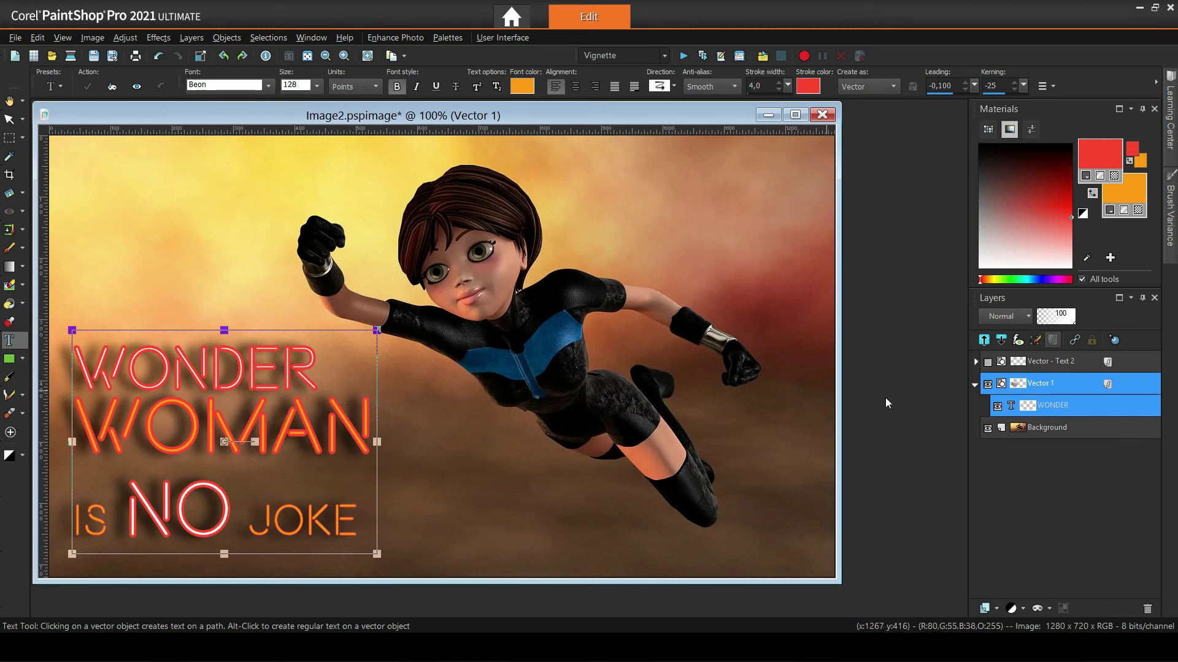
Reopen the text for editing and set the kerning of the whole line IS NO JOKE to 0.
{"action": "double_click", "coordinate": [1039, 406]}
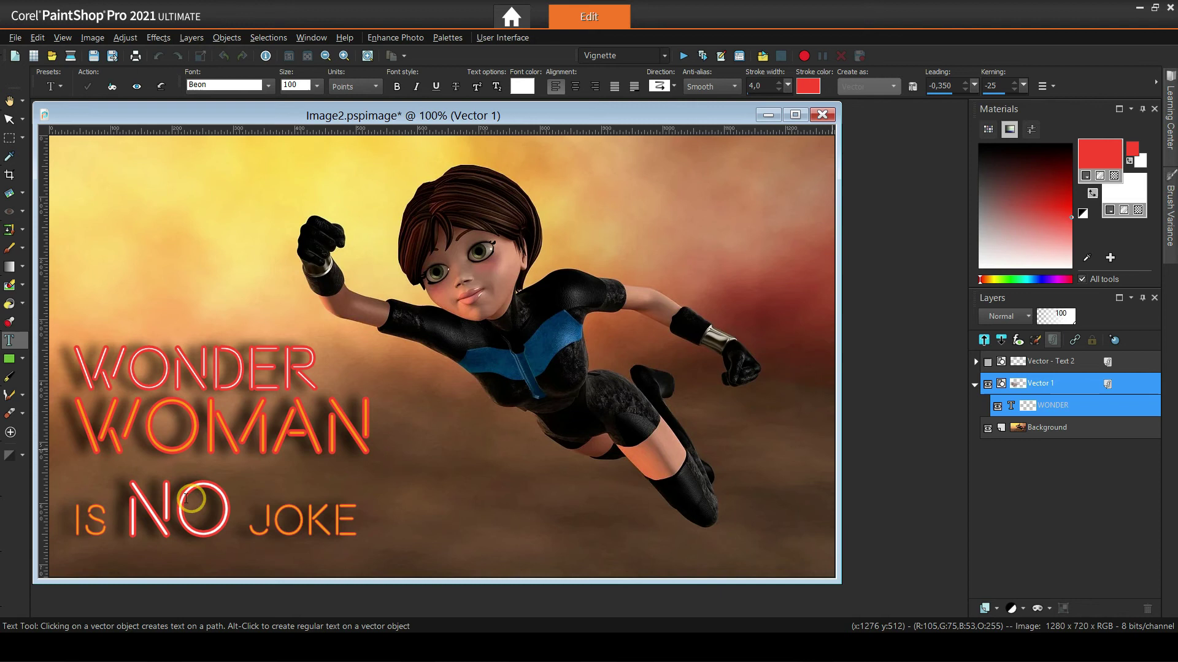
{"action": "left_click_drag", "start_coordinate": [74, 520], "coordinate": [371, 518]}
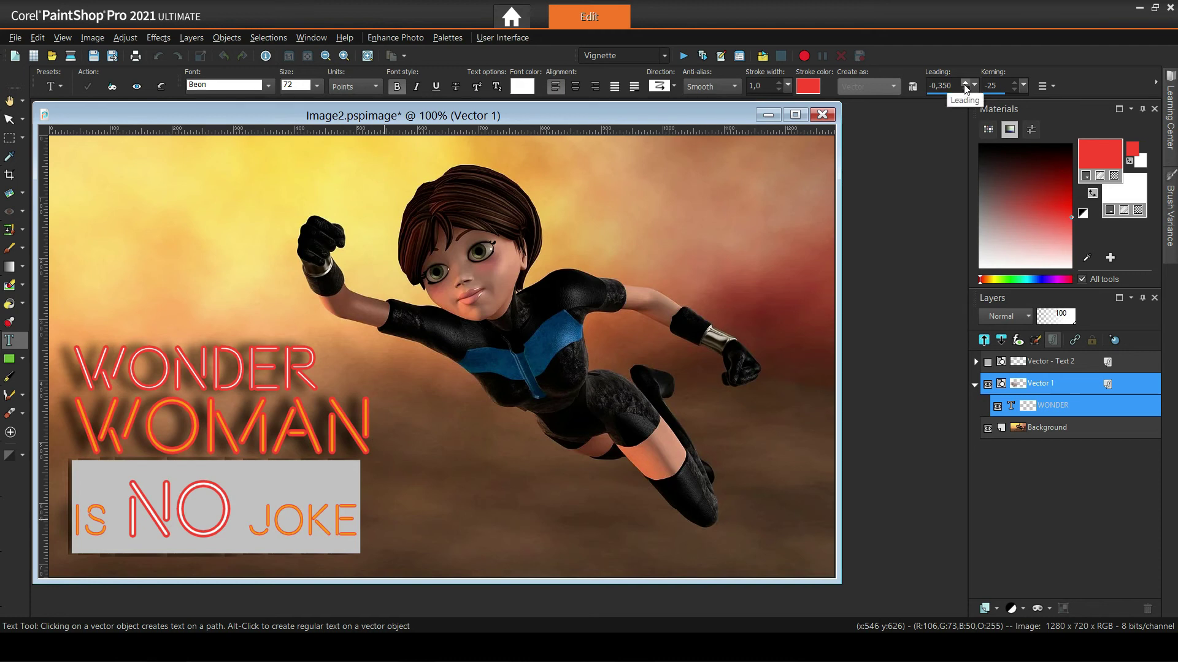
{"action": "left_click", "coordinate": [1013, 82]}
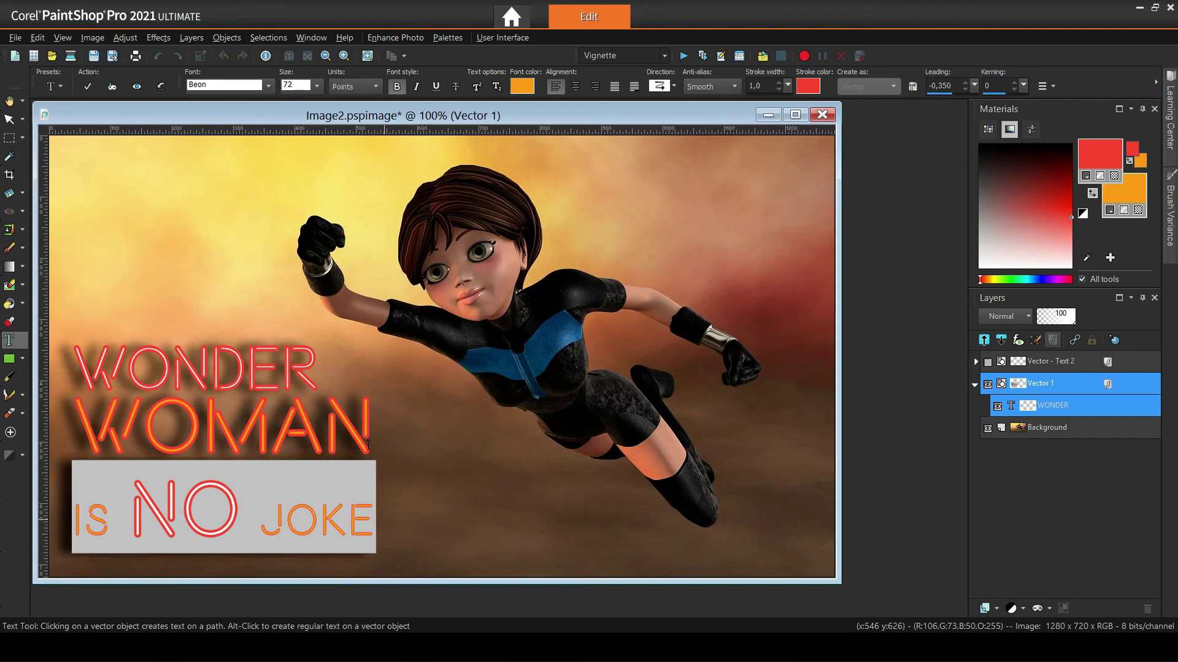
{"action": "left_click", "coordinate": [373, 514]}
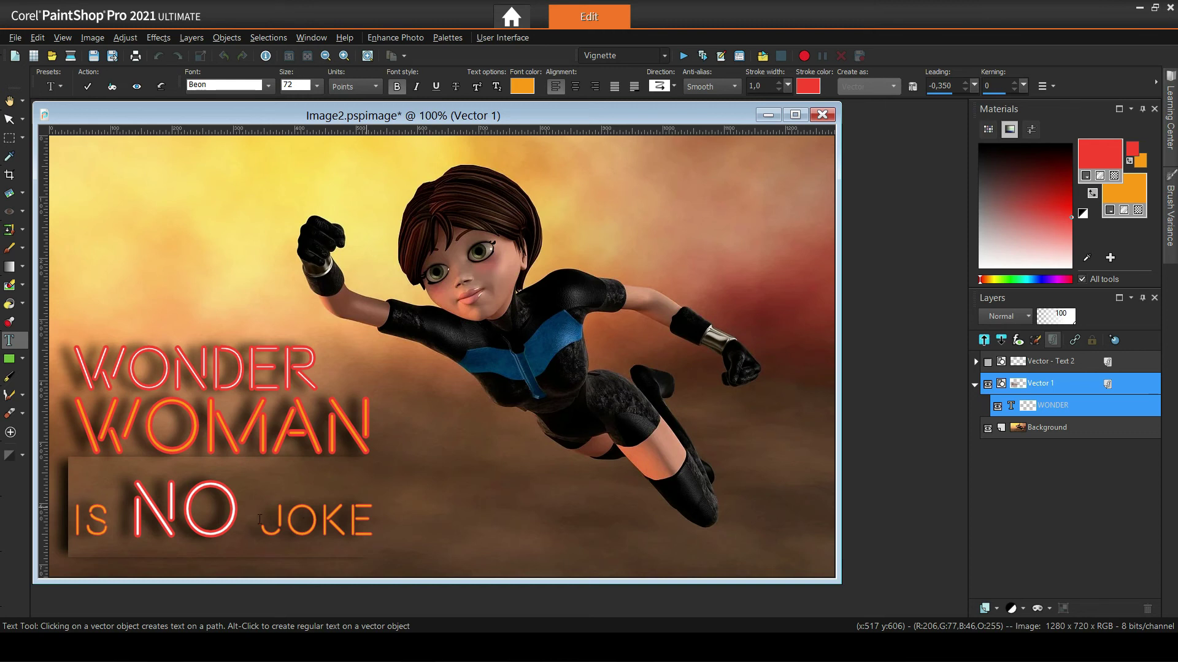
Set the kerning from the O of NO through the J of JOKE to -25 and apply the text edits.
{"action": "left_click_drag", "start_coordinate": [189, 513], "coordinate": [290, 518]}
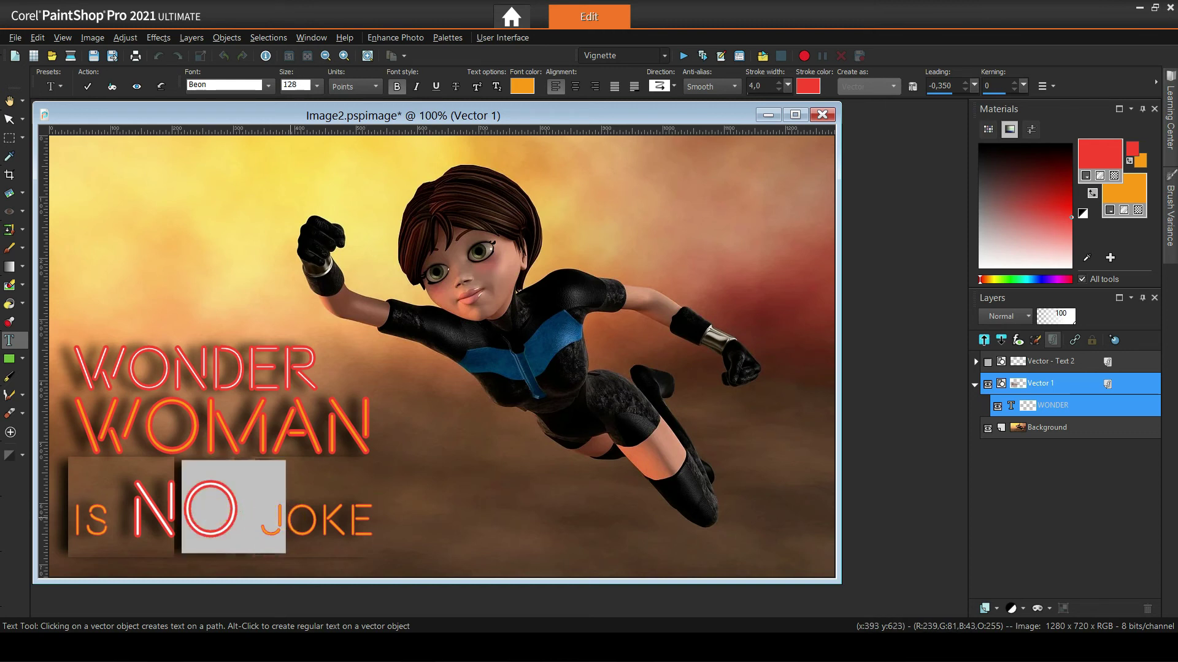
{"action": "left_click", "coordinate": [1014, 89]}
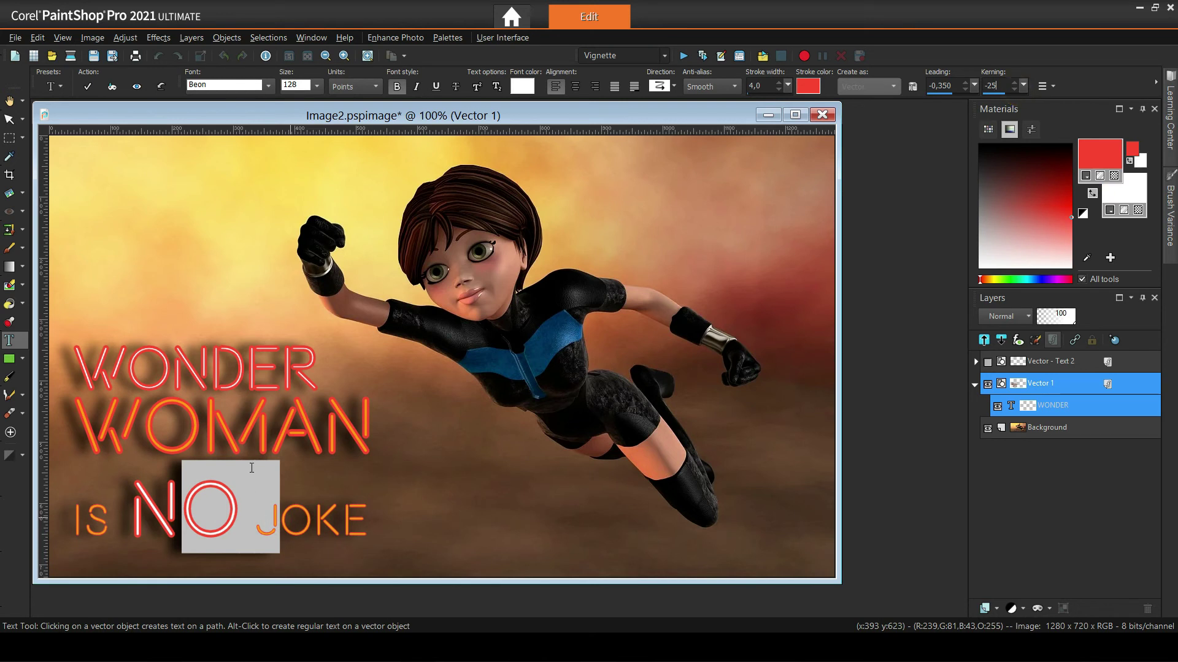
{"action": "left_click", "coordinate": [413, 512]}
{"action": "left_click", "coordinate": [85, 85]}
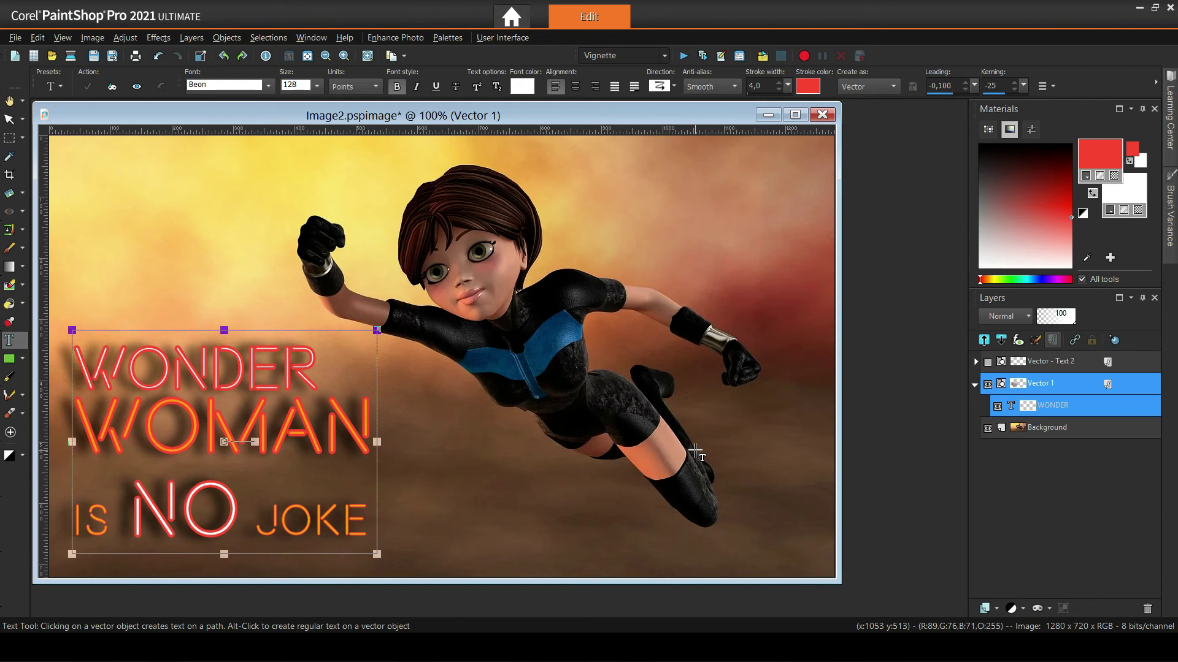
Try leading values of 0,000 and -1,000 on the word WONDER, and cancel the text edits.
{"action": "double_click", "coordinate": [1052, 401]}
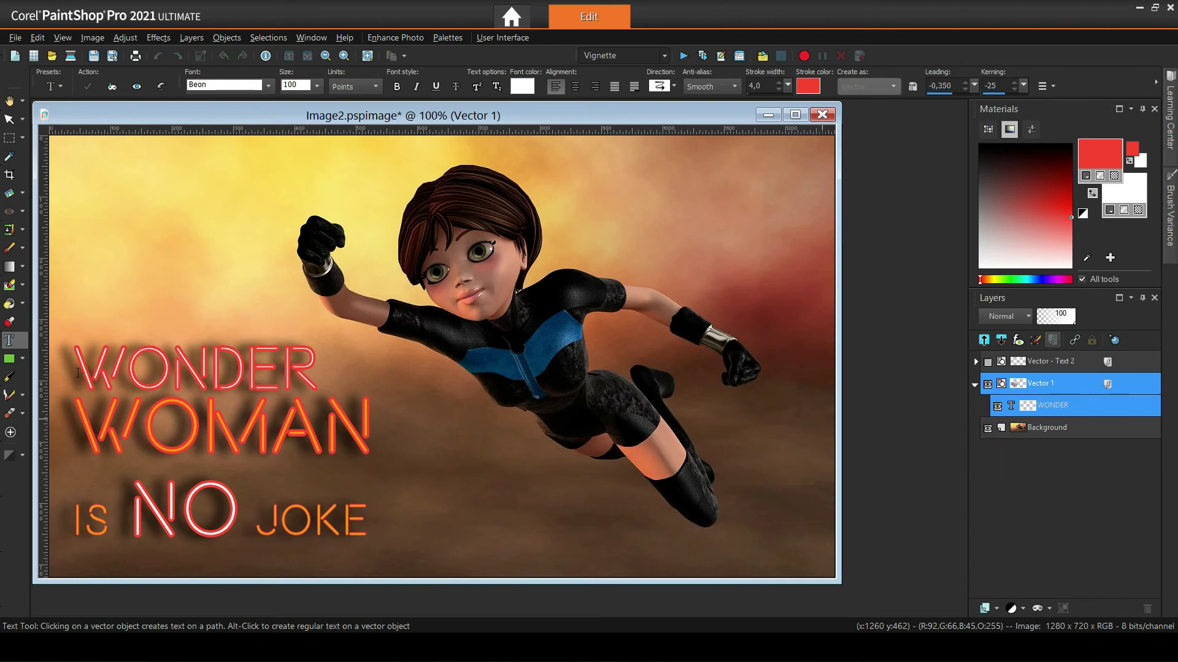
{"action": "left_click_drag", "start_coordinate": [85, 362], "coordinate": [376, 365]}
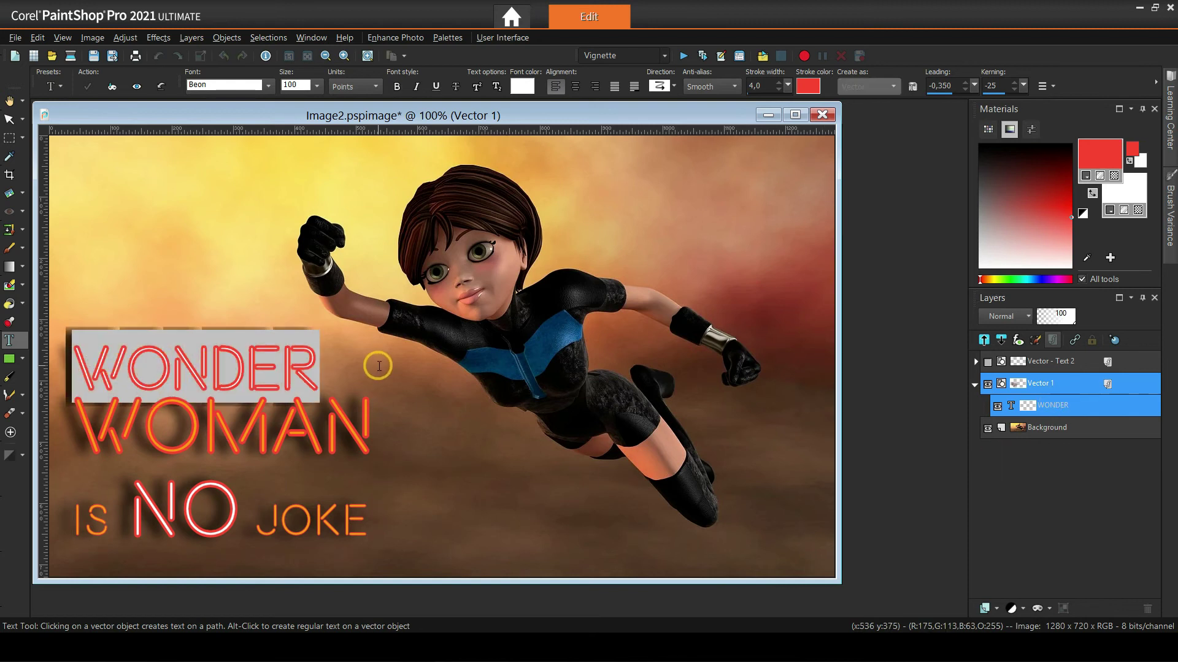
{"action": "left_click", "coordinate": [966, 83]}
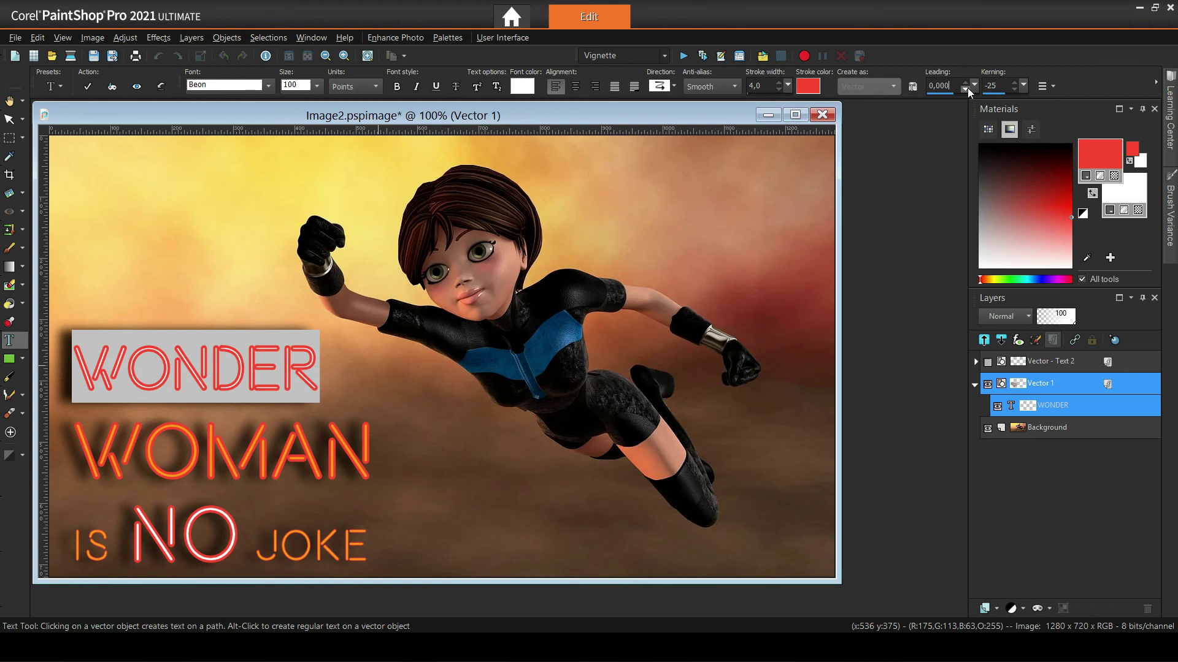
{"action": "left_click", "coordinate": [966, 89]}
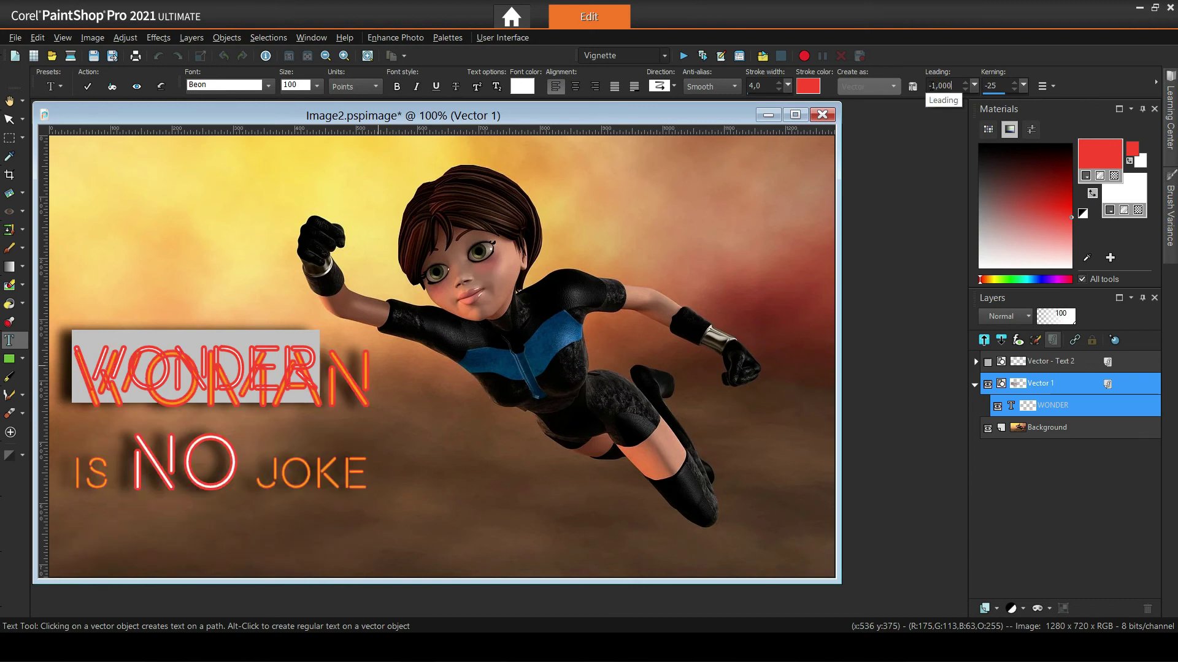
{"action": "left_click", "coordinate": [162, 86]}
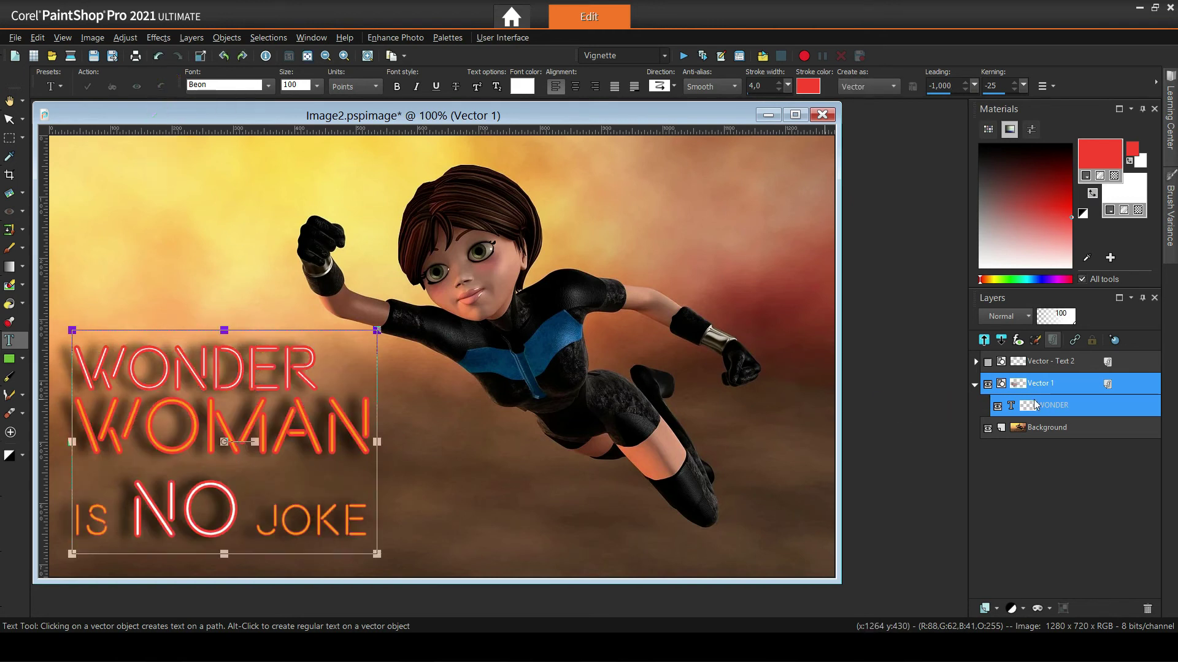
Set the kerning of the word WONDER to 125, apply it to the text, and undo the change.
{"action": "left_click", "coordinate": [127, 420]}
{"action": "left_click_drag", "start_coordinate": [93, 367], "coordinate": [324, 366]}
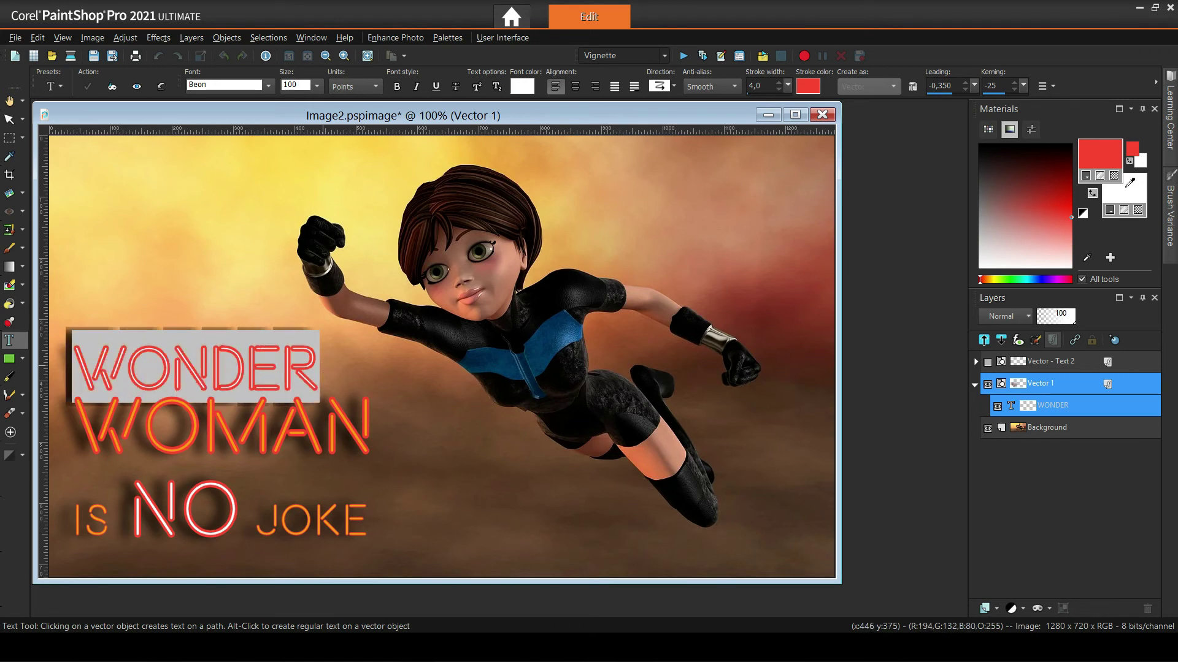
{"action": "left_click", "coordinate": [1015, 83]}
{"action": "left_click", "coordinate": [1015, 83]}
{"action": "left_click", "coordinate": [1016, 84]}
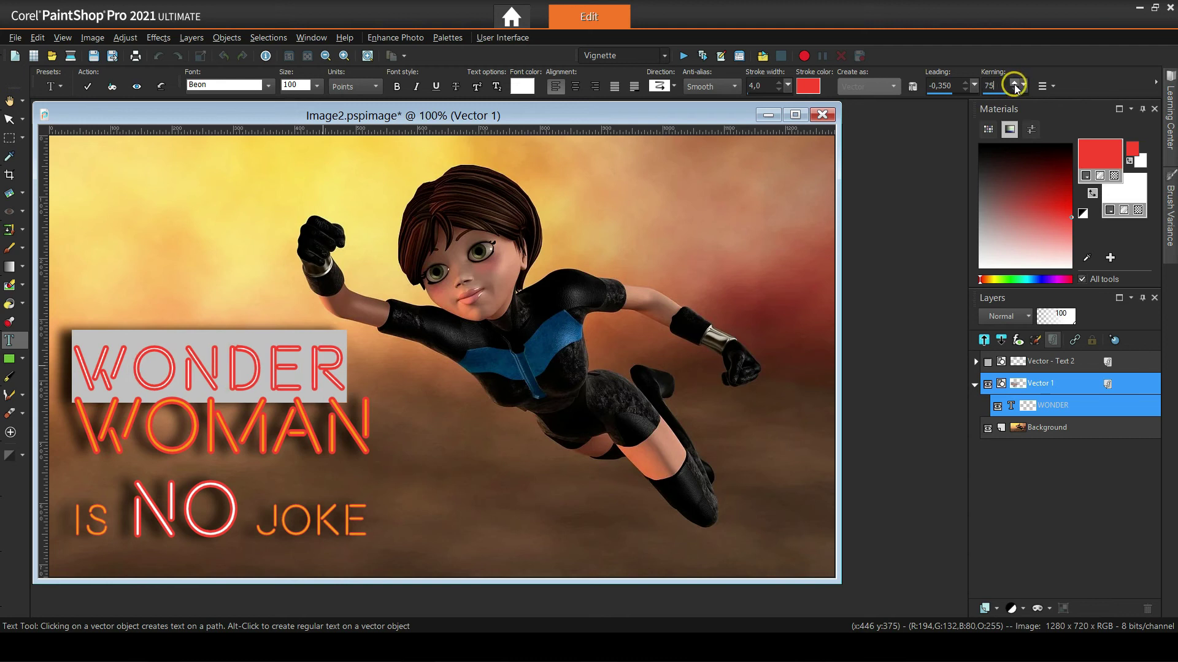
{"action": "left_click", "coordinate": [1016, 84]}
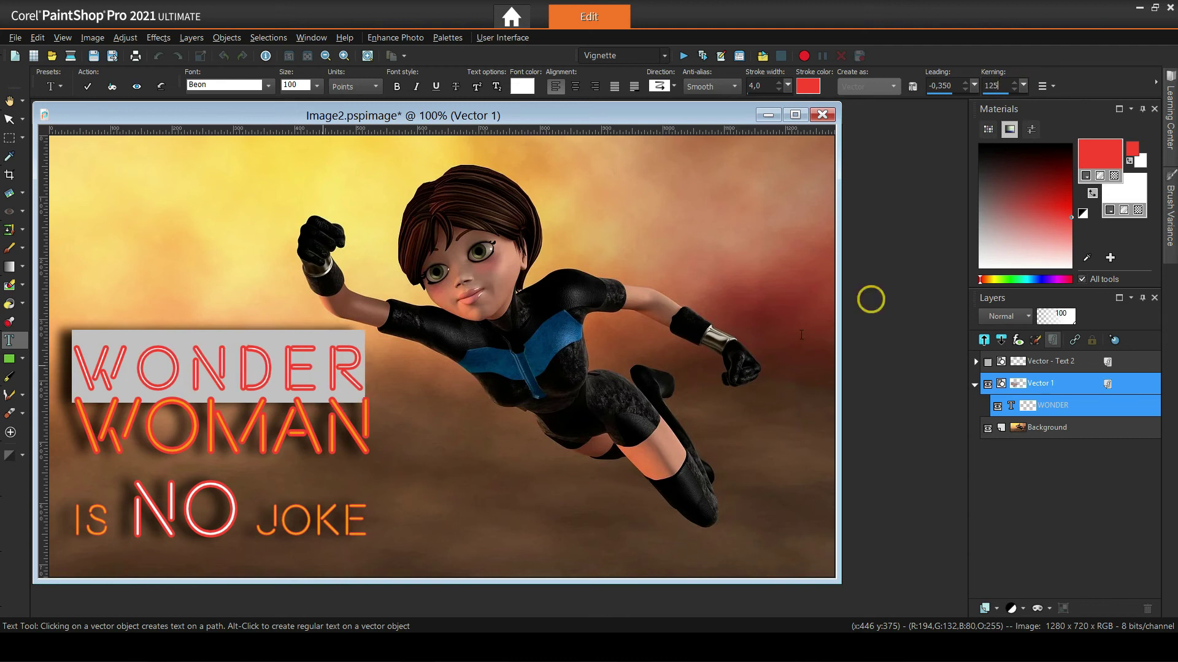
{"action": "left_click", "coordinate": [88, 86]}
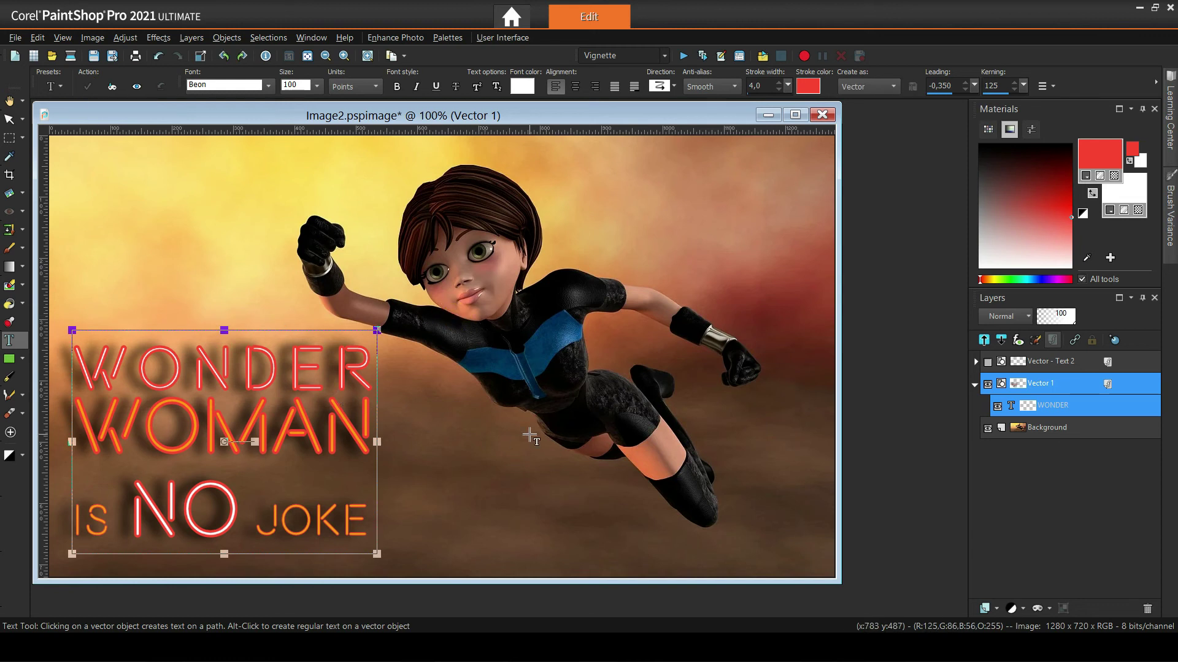
{"action": "left_click", "coordinate": [159, 57]}
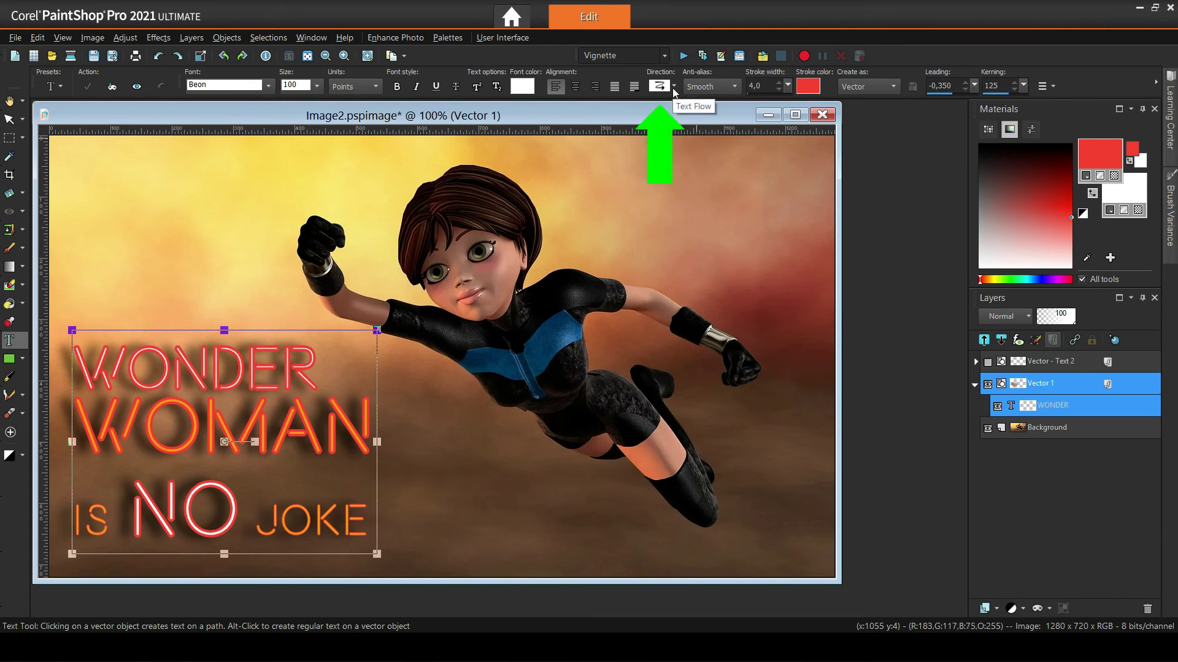
Move the text block to the image's upper-left area and change its direction to vertical, with columns running left to right.
{"action": "left_click_drag", "start_coordinate": [224, 442], "coordinate": [219, 262]}
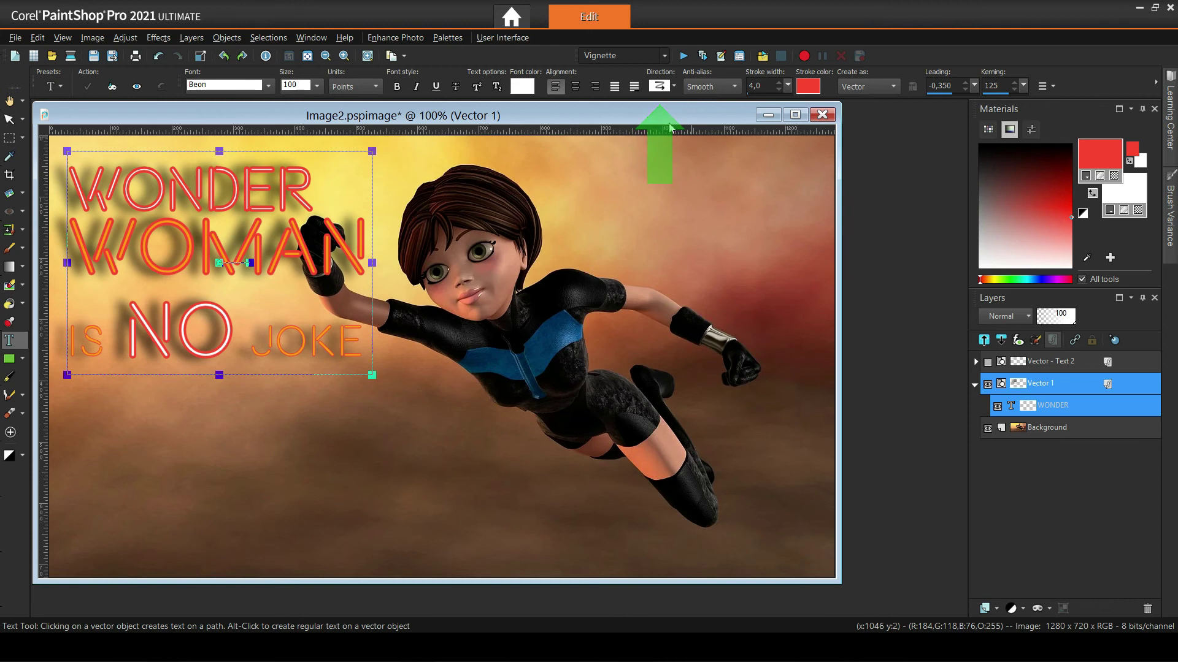
{"action": "left_click", "coordinate": [674, 87]}
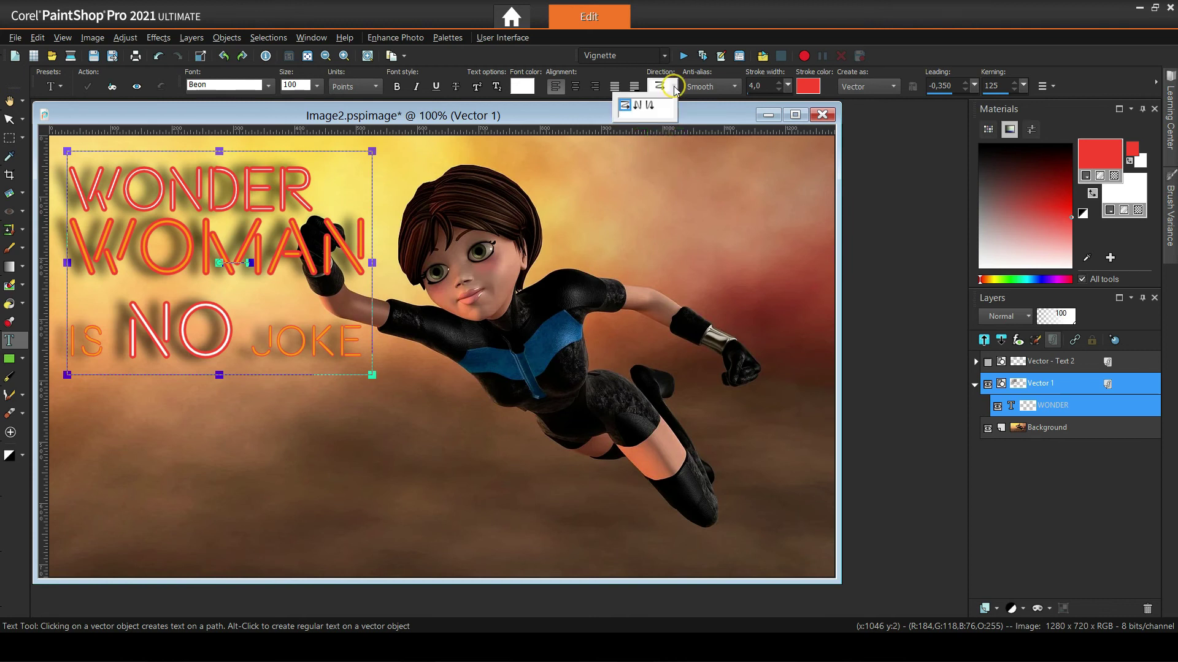
{"action": "left_click", "coordinate": [645, 110]}
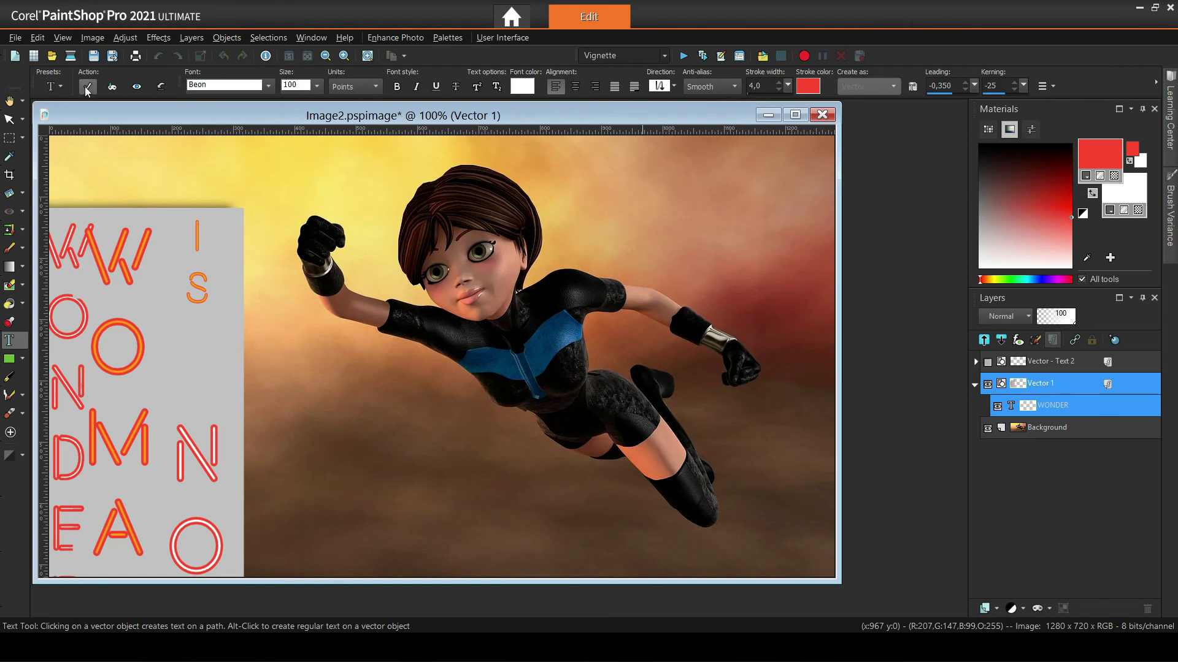
{"action": "left_click", "coordinate": [88, 85]}
Move the vertical text into the image's upper-left corner and maximize the image window.
{"action": "left_click_drag", "start_coordinate": [140, 546], "coordinate": [169, 475]}
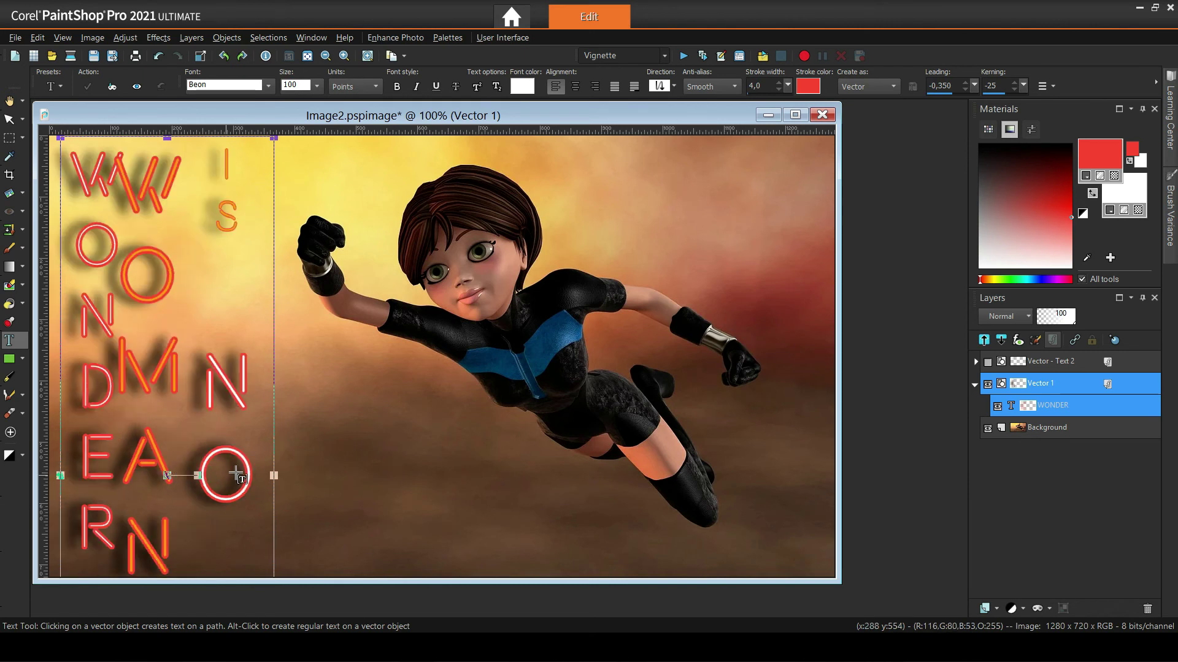
{"action": "scroll", "coordinate": [308, 441], "scroll_direction": "down", "scroll_amount": 1}
{"action": "scroll", "coordinate": [307, 440], "scroll_direction": "up", "scroll_amount": 1}
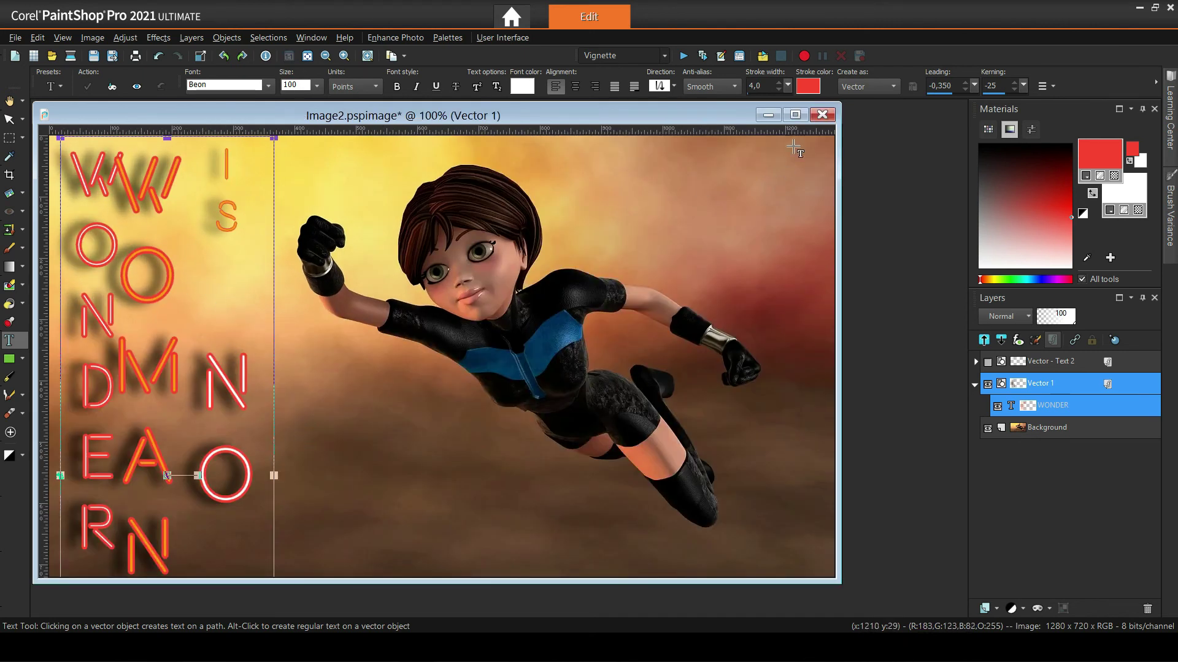
{"action": "left_click", "coordinate": [795, 114]}
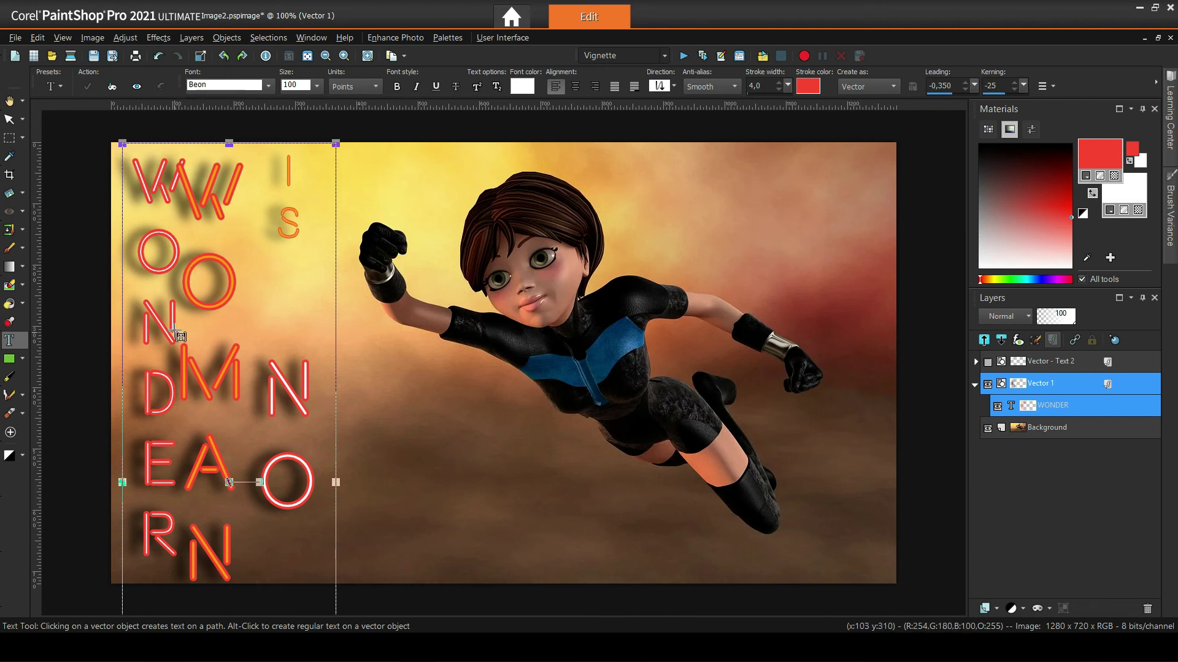
Edit the vertical text, set the leading of WONDER to 0 and of WOMAN to -0,150, and apply the edits.
{"action": "right_click", "coordinate": [1025, 404]}
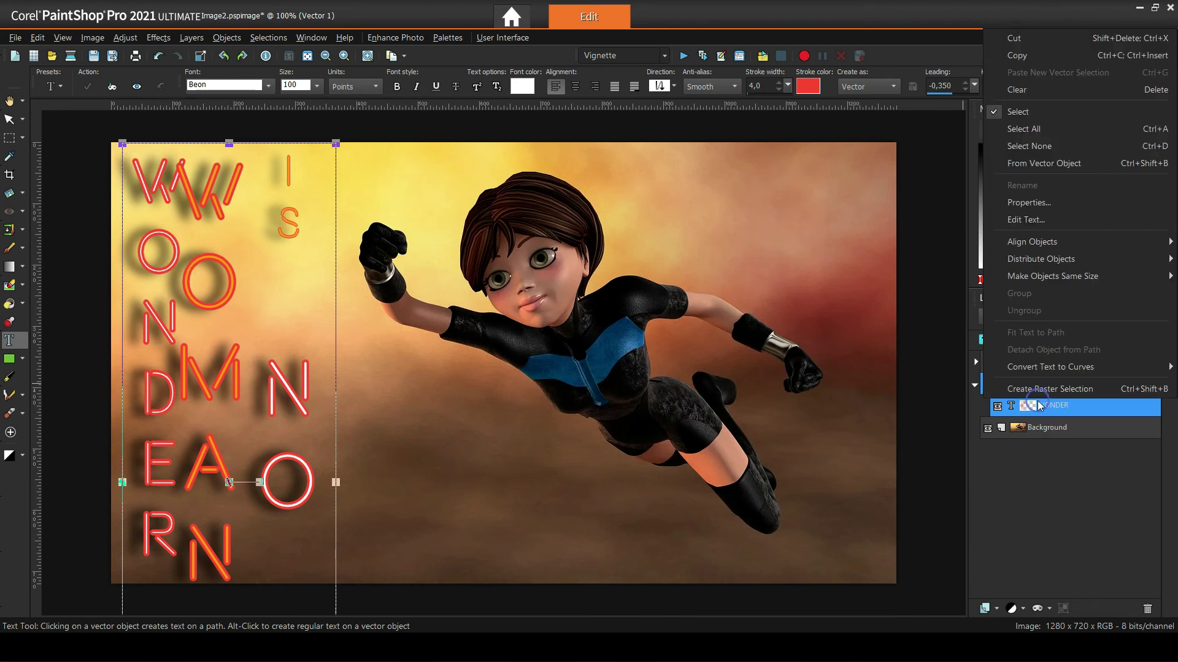
{"action": "left_click", "coordinate": [1030, 217]}
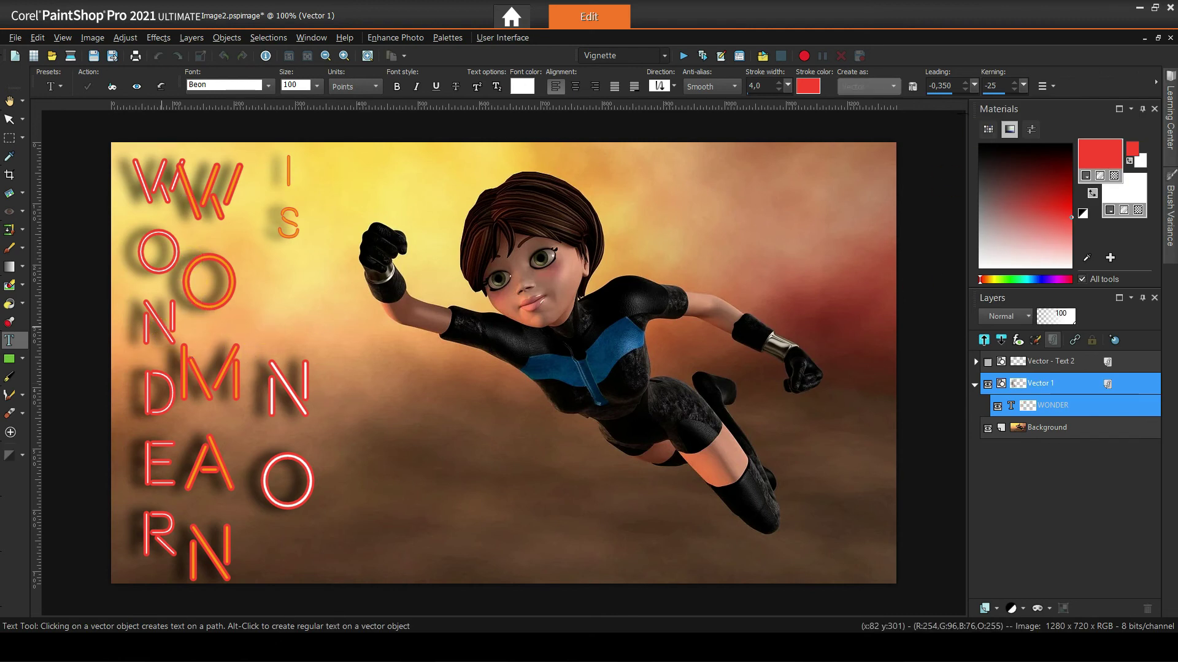
{"action": "double_click", "coordinate": [939, 85]}
{"action": "type", "text": "0"}
{"action": "key", "text": "Return"}
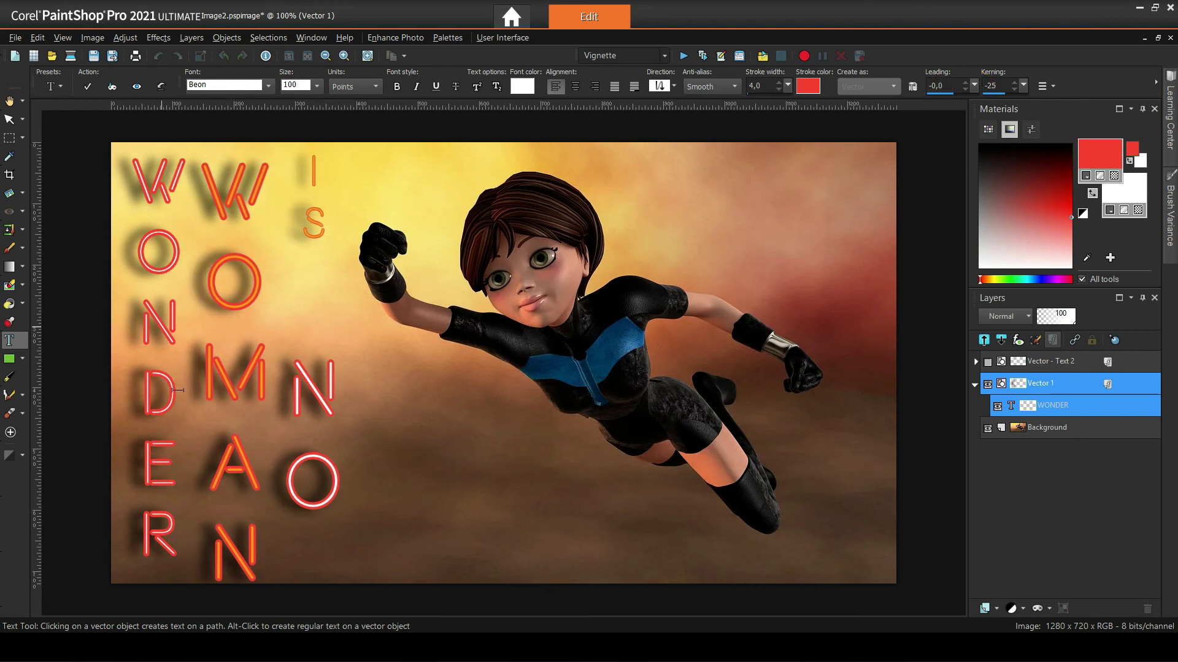
{"action": "left_click", "coordinate": [92, 87]}
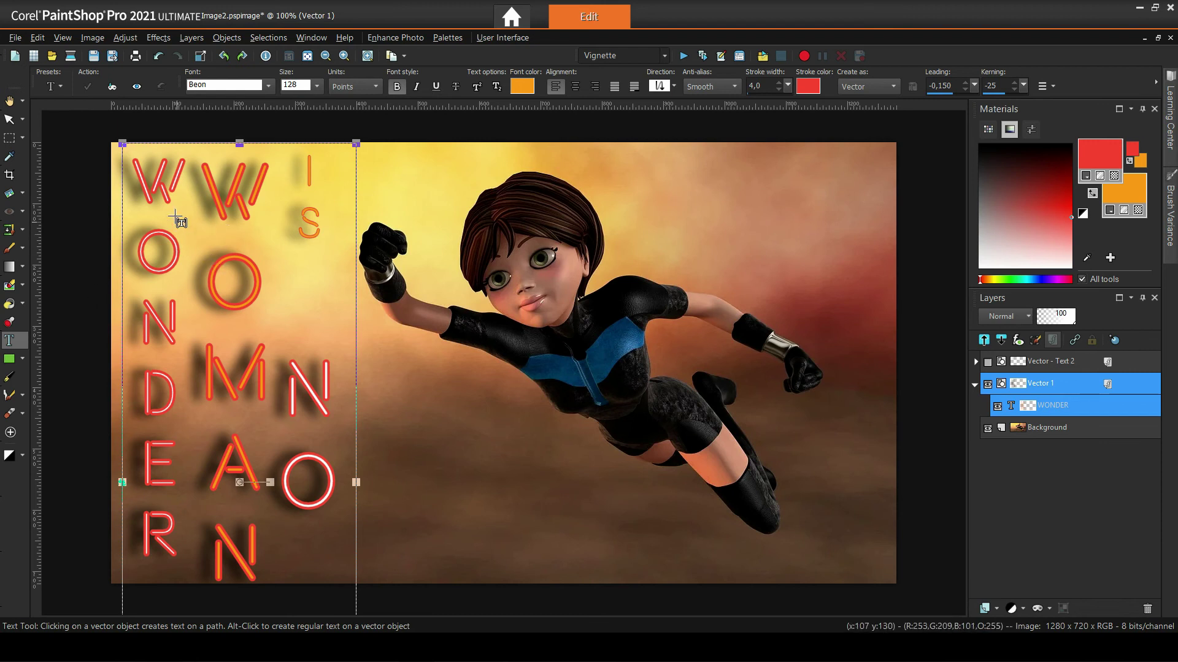
Set the kerning of the entire vertical text to -200.
{"action": "left_click", "coordinate": [1014, 90]}
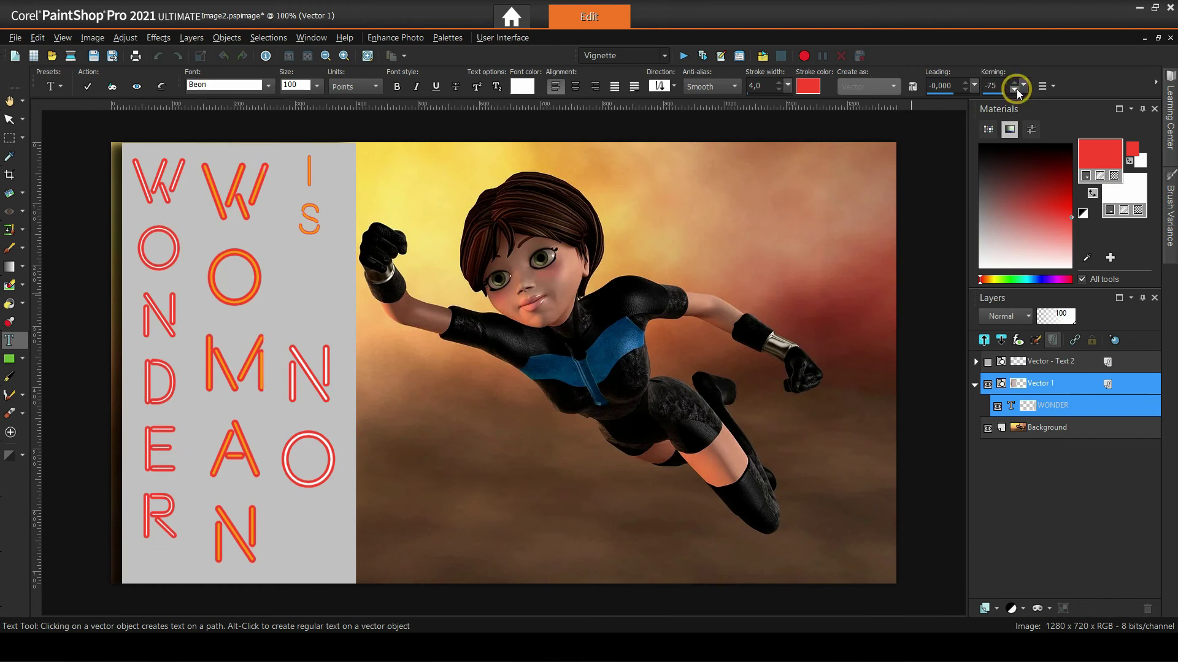
{"action": "left_click", "coordinate": [1014, 90]}
{"action": "left_click", "coordinate": [1014, 90]}
{"action": "left_click", "coordinate": [1014, 89]}
{"action": "left_click", "coordinate": [1013, 89]}
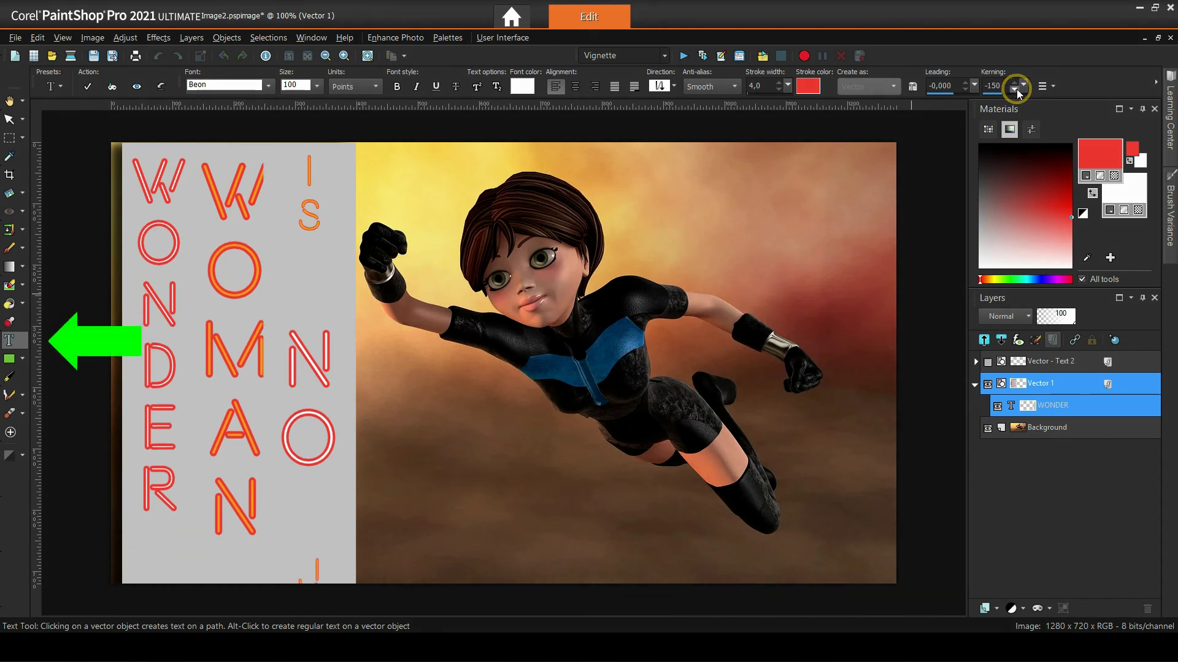
{"action": "left_click", "coordinate": [1017, 90]}
{"action": "left_click", "coordinate": [1016, 89]}
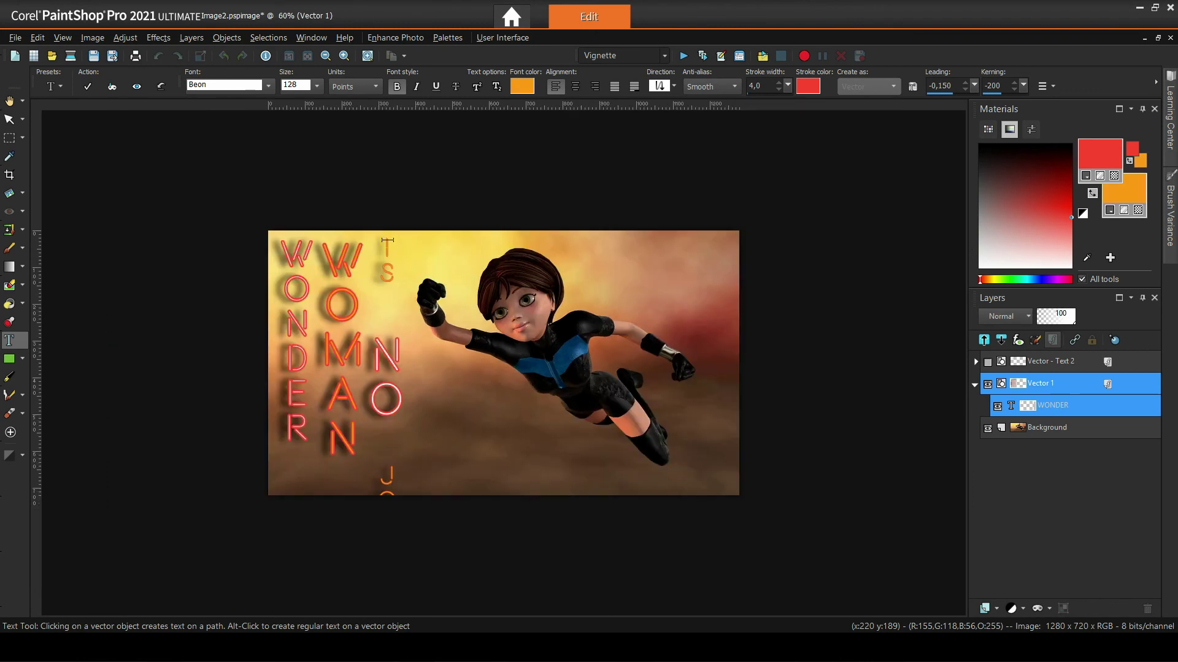
Tighten the kerning of the IS NO JOKE column in the vertical text.
{"action": "left_click", "coordinate": [387, 240]}
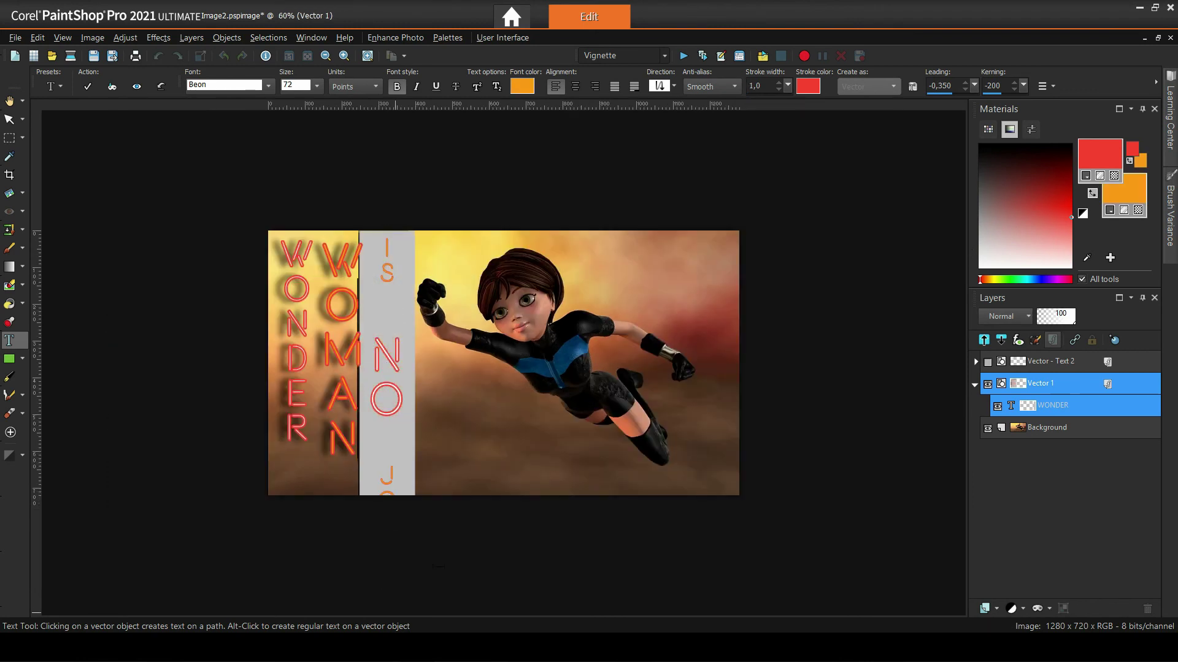
{"action": "left_click", "coordinate": [1014, 90]}
{"action": "left_click", "coordinate": [1014, 90]}
{"action": "left_click", "coordinate": [1013, 90]}
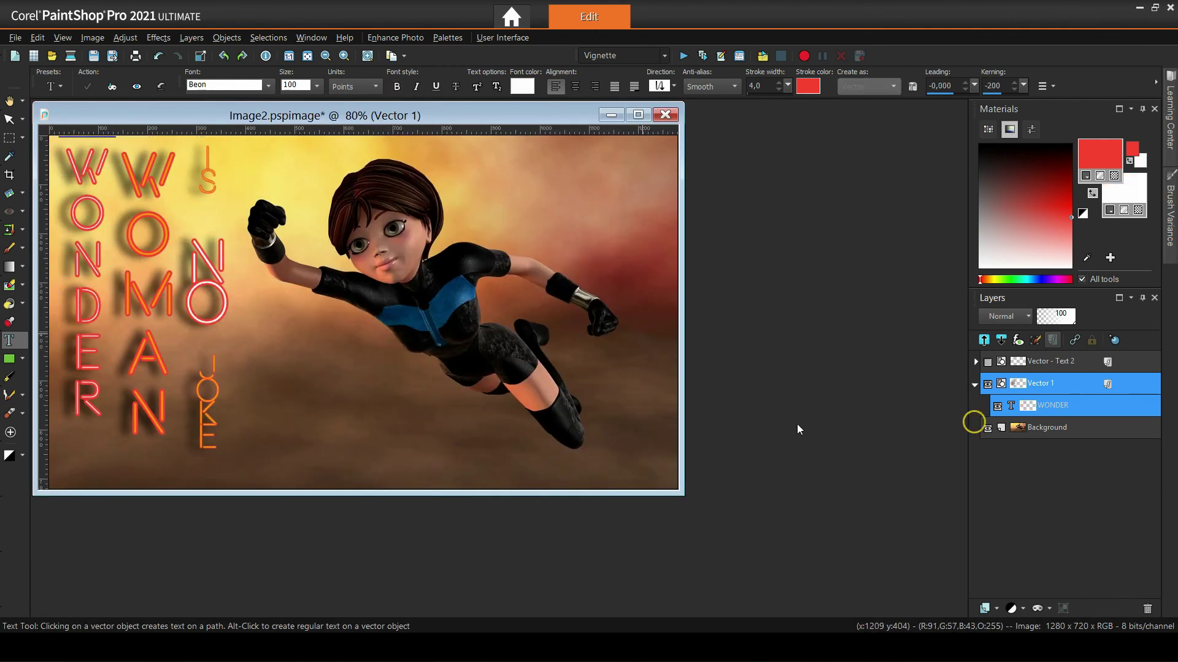
Tighten the kerning around the spaces in the third column to bring IS, NO and JOKE closer together.
{"action": "left_click", "coordinate": [215, 241]}
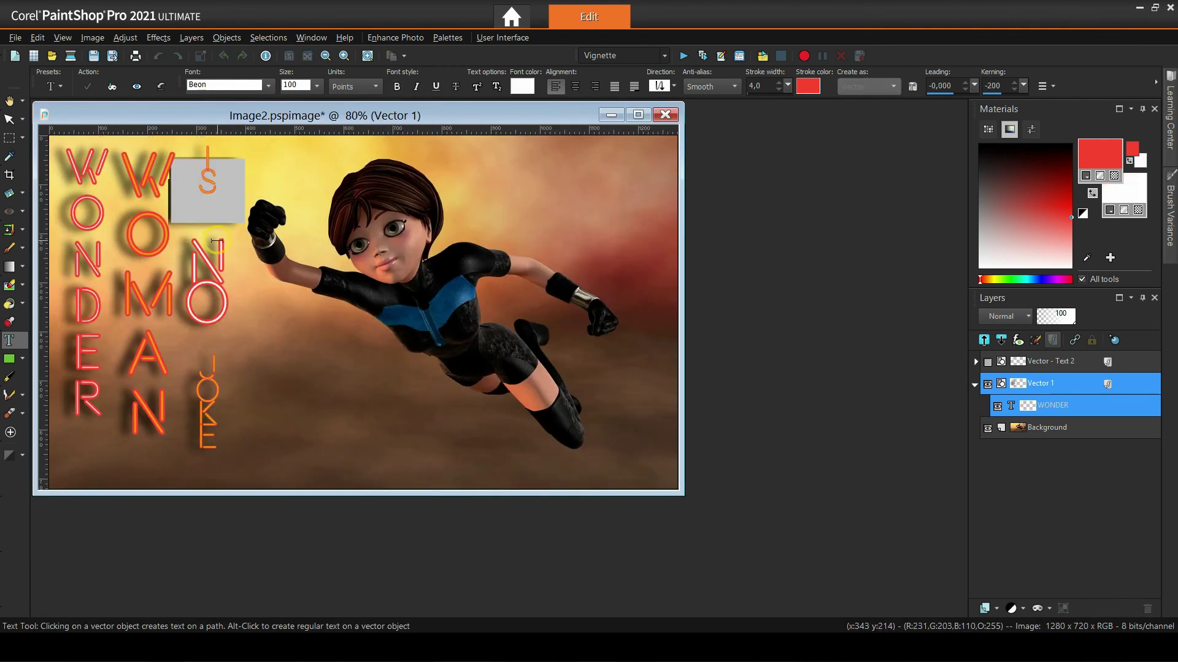
{"action": "left_click", "coordinate": [1013, 91]}
{"action": "left_click", "coordinate": [1014, 91]}
{"action": "left_click_drag", "start_coordinate": [215, 239], "coordinate": [228, 341]}
{"action": "left_click", "coordinate": [1014, 90]}
{"action": "left_click", "coordinate": [1014, 90]}
{"action": "left_click_drag", "start_coordinate": [210, 147], "coordinate": [209, 203]}
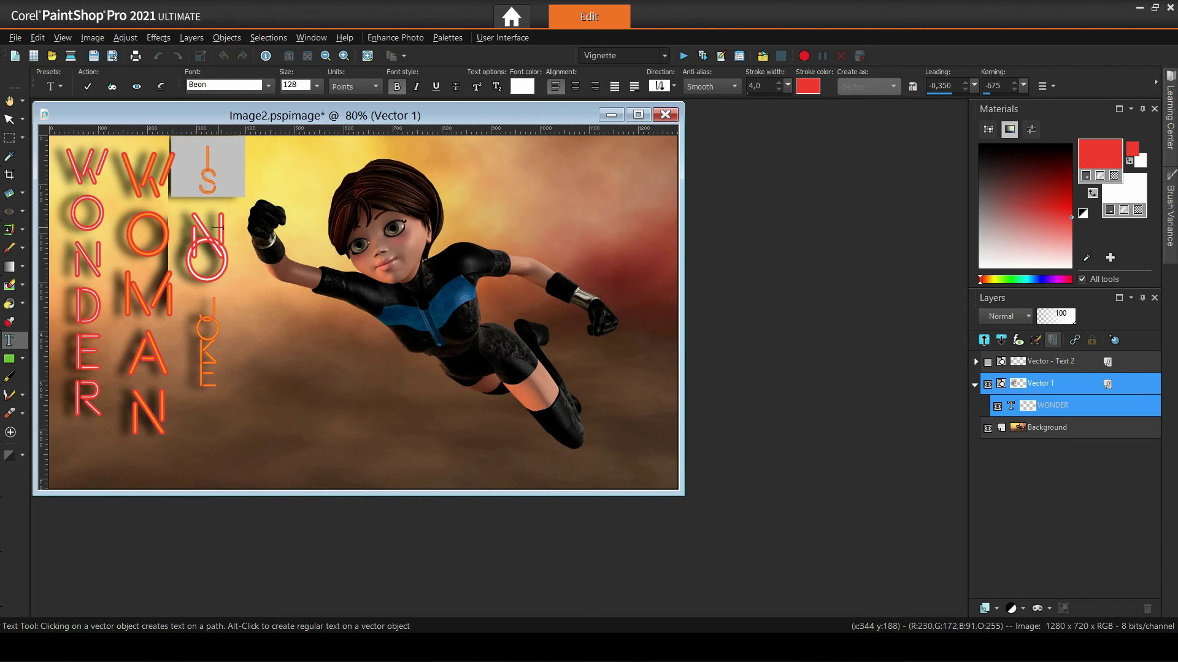
{"action": "left_click", "coordinate": [1013, 89]}
{"action": "left_click", "coordinate": [1013, 89]}
{"action": "left_click", "coordinate": [1013, 89]}
{"action": "left_click", "coordinate": [1013, 90]}
{"action": "left_click", "coordinate": [1013, 90]}
Adjust the kerning of JOKE and increase the kerning of NO in the third column of the vertical text.
{"action": "left_click_drag", "start_coordinate": [209, 335], "coordinate": [221, 430]}
{"action": "left_click", "coordinate": [1014, 90]}
{"action": "left_click", "coordinate": [1015, 83]}
{"action": "left_click", "coordinate": [1016, 82]}
{"action": "left_click_drag", "start_coordinate": [210, 245], "coordinate": [212, 328]}
{"action": "left_click", "coordinate": [1014, 82]}
{"action": "left_click", "coordinate": [1014, 81]}
{"action": "left_click", "coordinate": [1013, 82]}
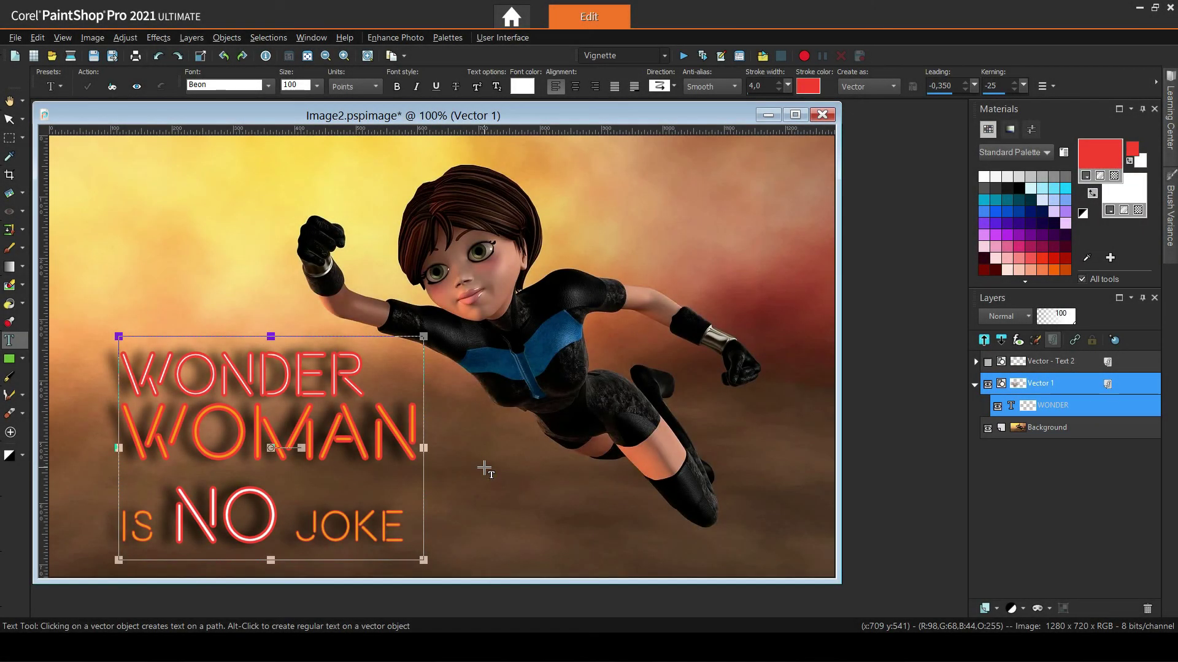
Move the horizontal text block over the figure and try centre and right alignment on it, cancelling each change.
{"action": "left_click_drag", "start_coordinate": [274, 446], "coordinate": [490, 335]}
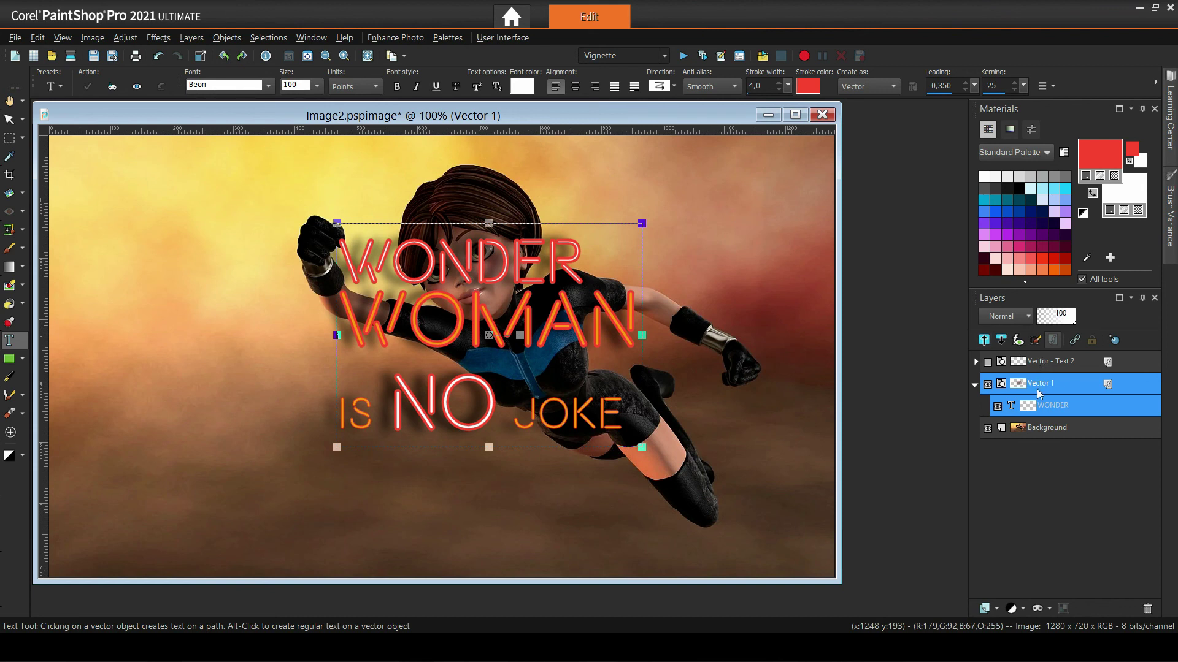
{"action": "left_click", "coordinate": [575, 87]}
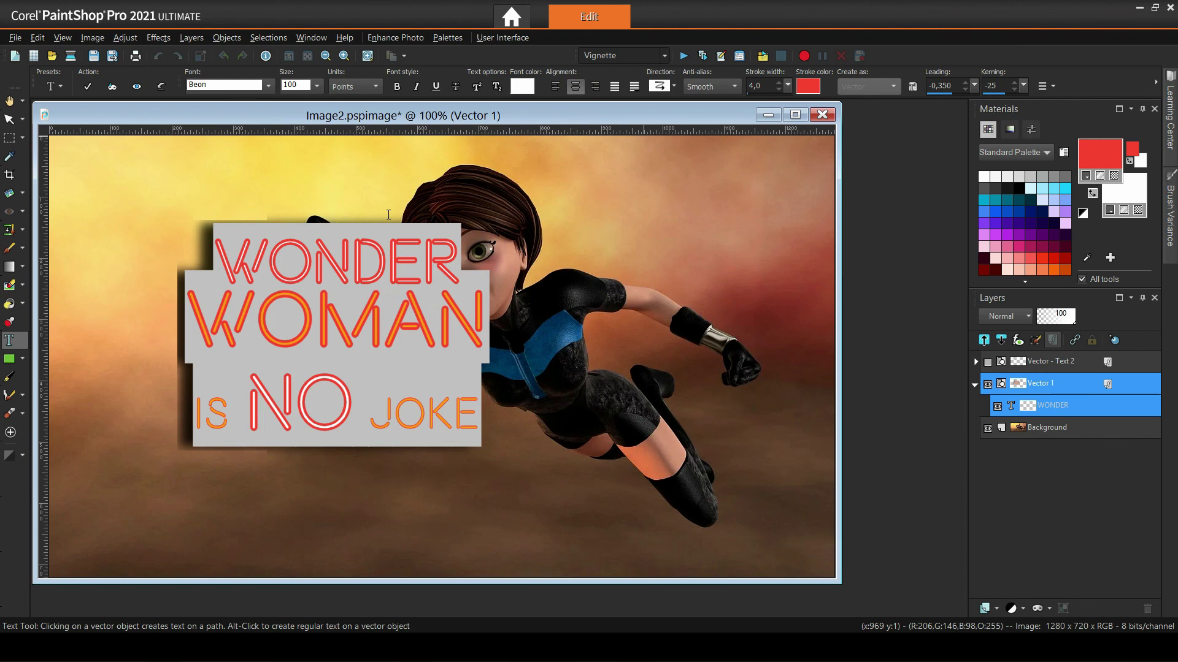
{"action": "left_click", "coordinate": [161, 86]}
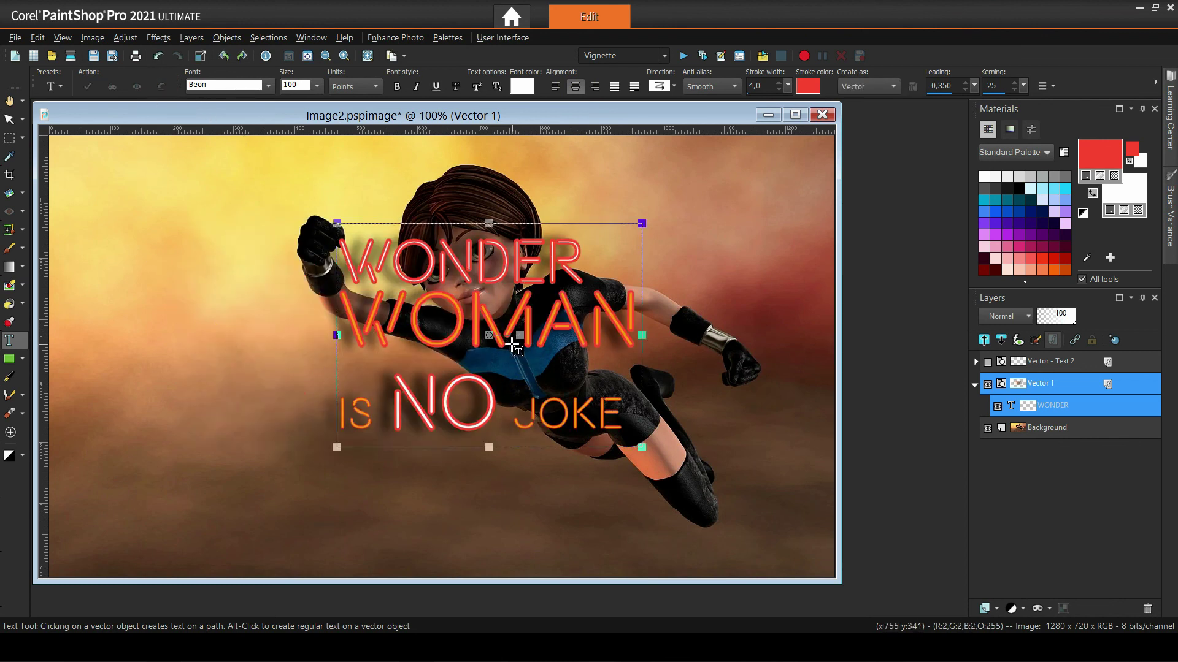
{"action": "left_click", "coordinate": [599, 89]}
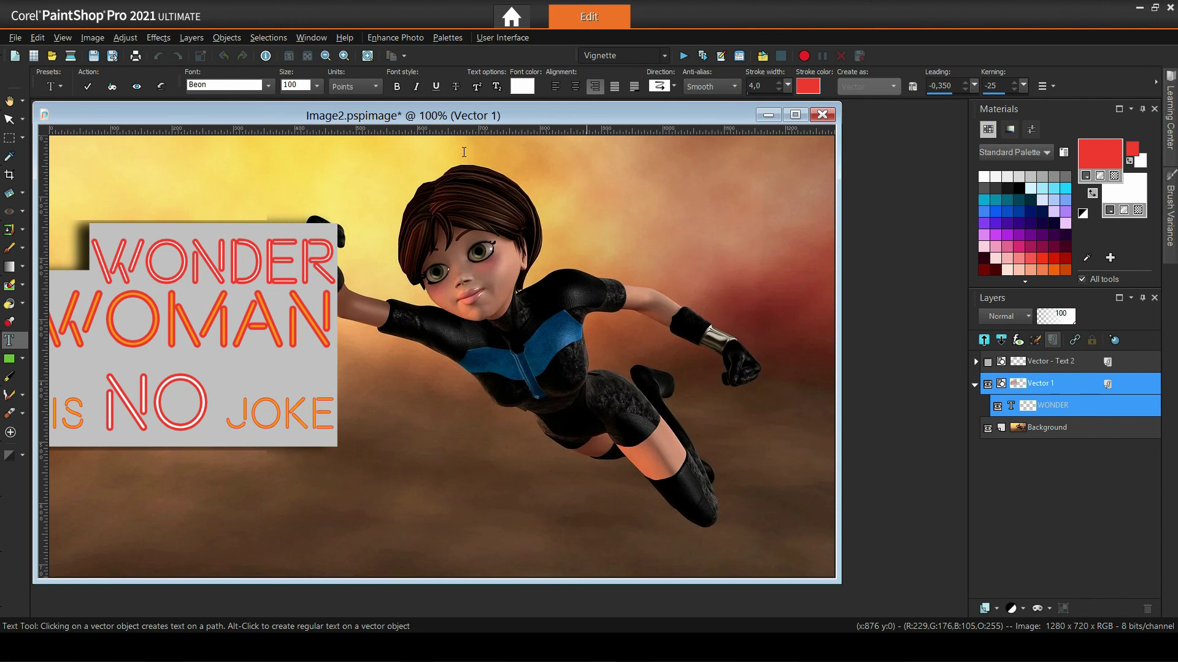
{"action": "left_click", "coordinate": [159, 87]}
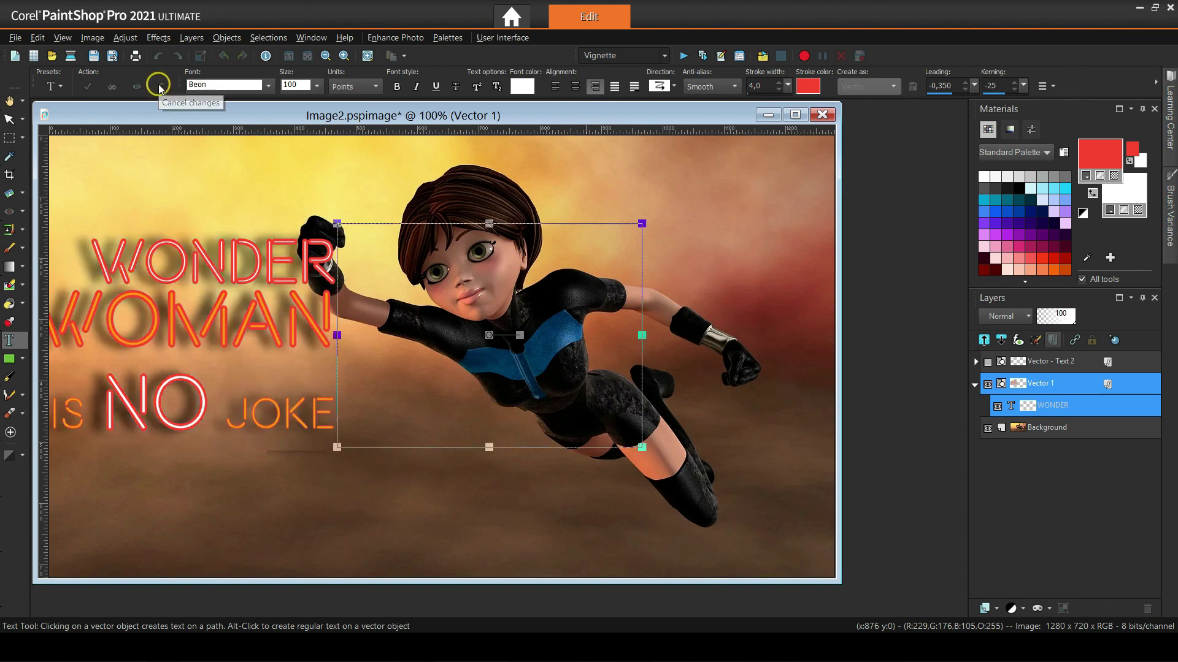
Preview left, centre and right alignment on the whole text and apply left alignment.
{"action": "left_click", "coordinate": [554, 88]}
{"action": "left_click", "coordinate": [575, 87]}
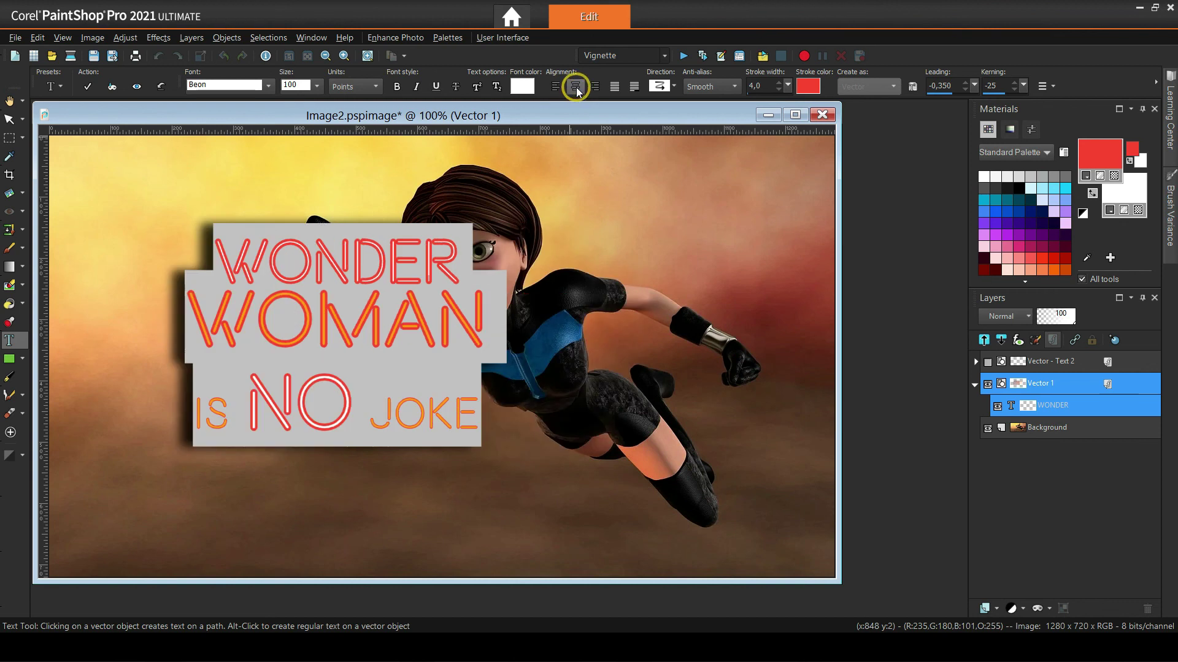
{"action": "left_click", "coordinate": [593, 88]}
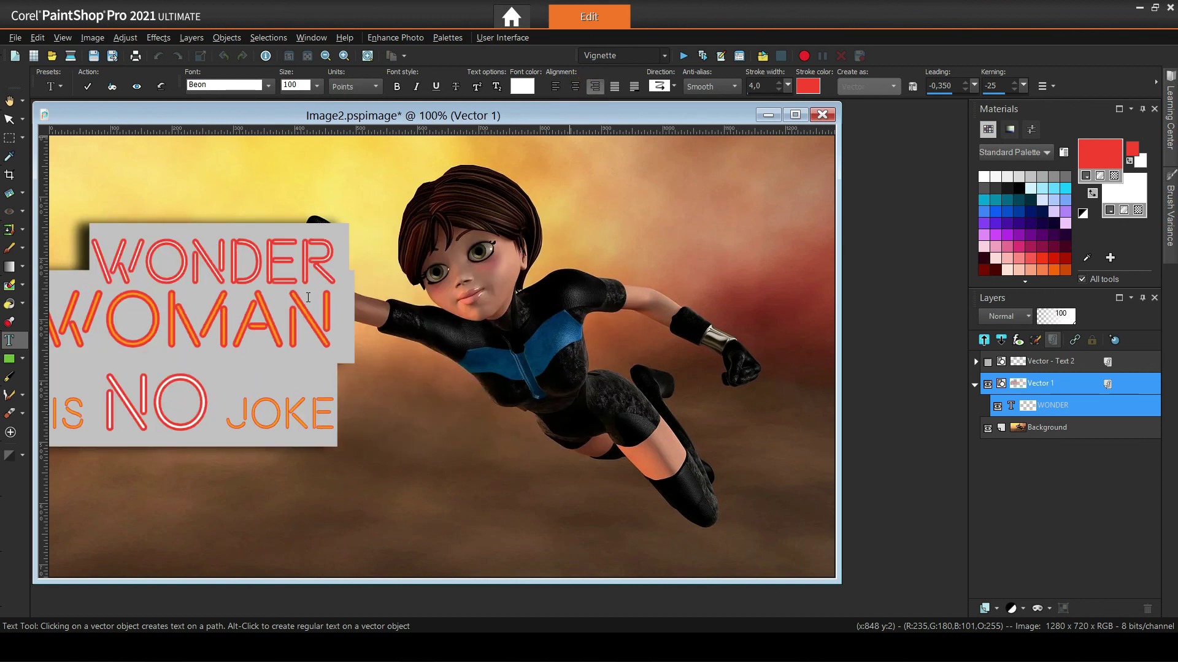
{"action": "left_click", "coordinate": [555, 87]}
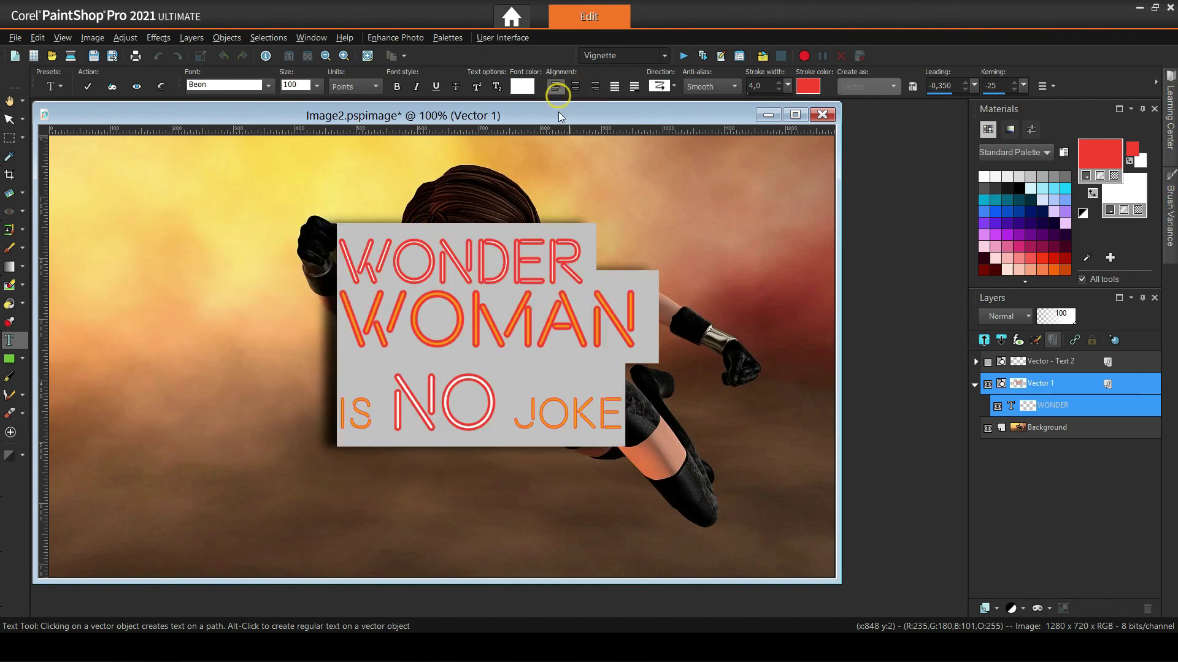
{"action": "left_click", "coordinate": [87, 87]}
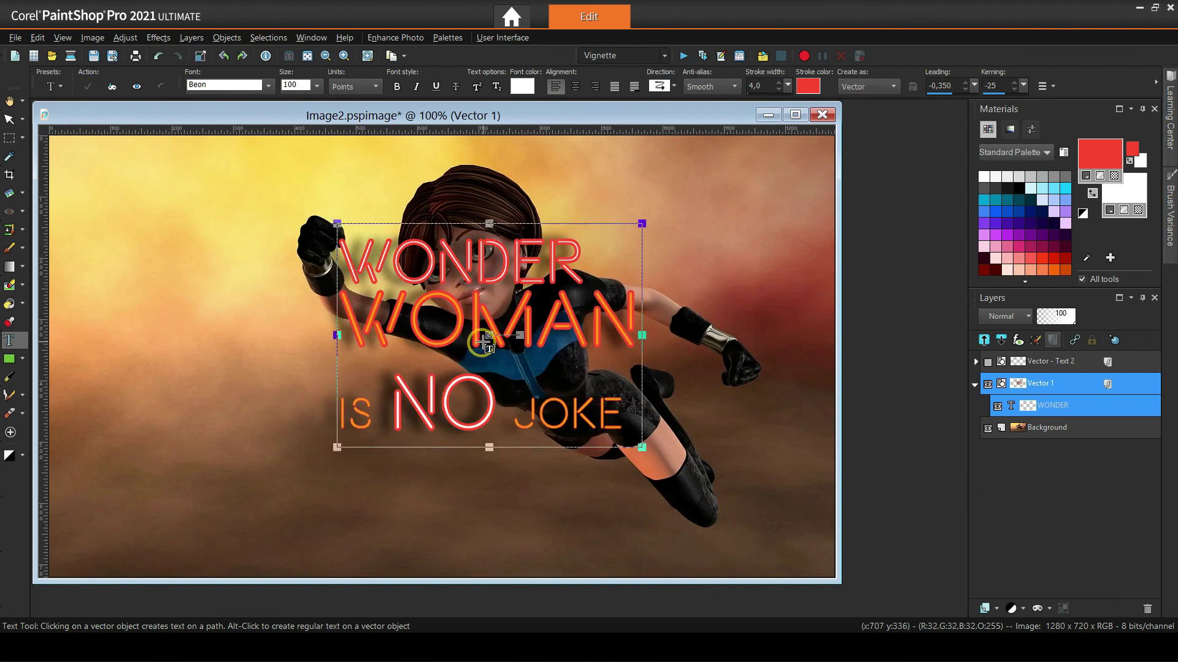
Move the text block to the image's lower-left corner, right-align its lines, and select the Vector 1 layer.
{"action": "left_click_drag", "start_coordinate": [493, 335], "coordinate": [206, 461]}
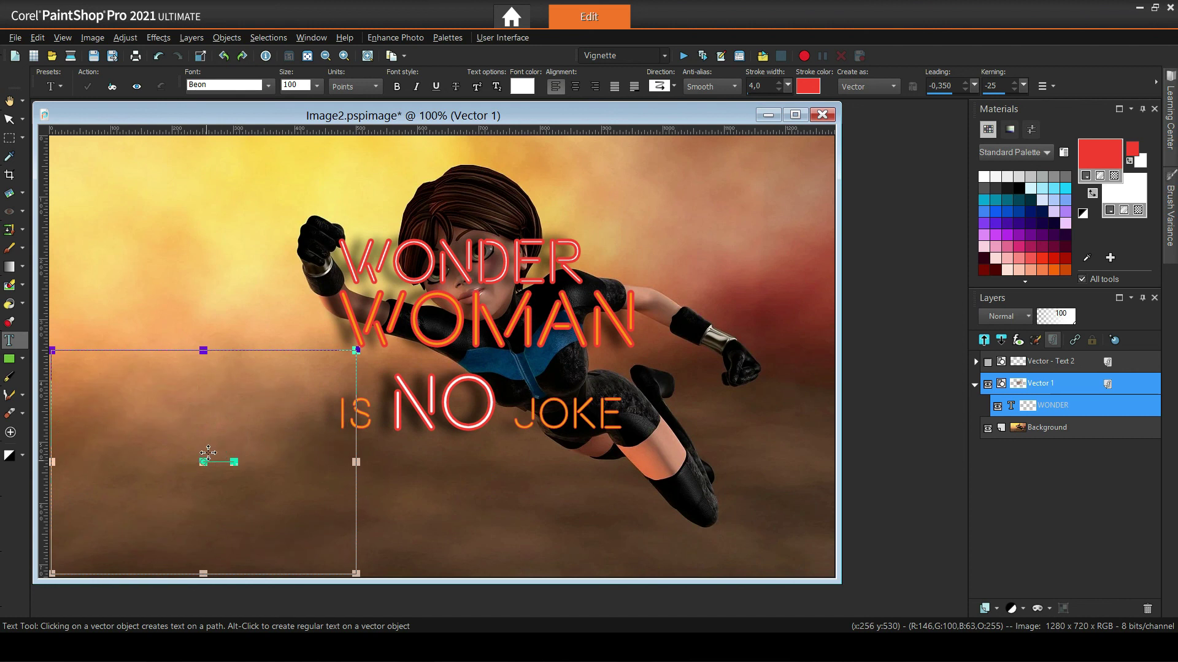
{"action": "left_click", "coordinate": [587, 87]}
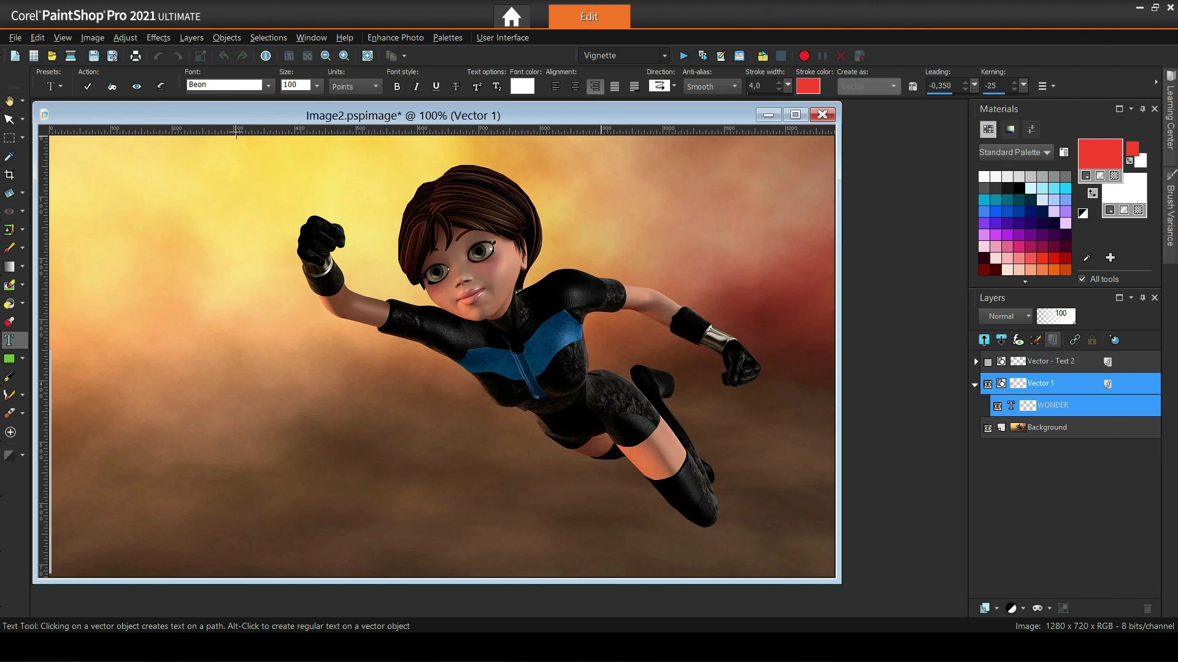
{"action": "left_click", "coordinate": [226, 37]}
{"action": "mouse_move", "coordinate": [276, 72]}
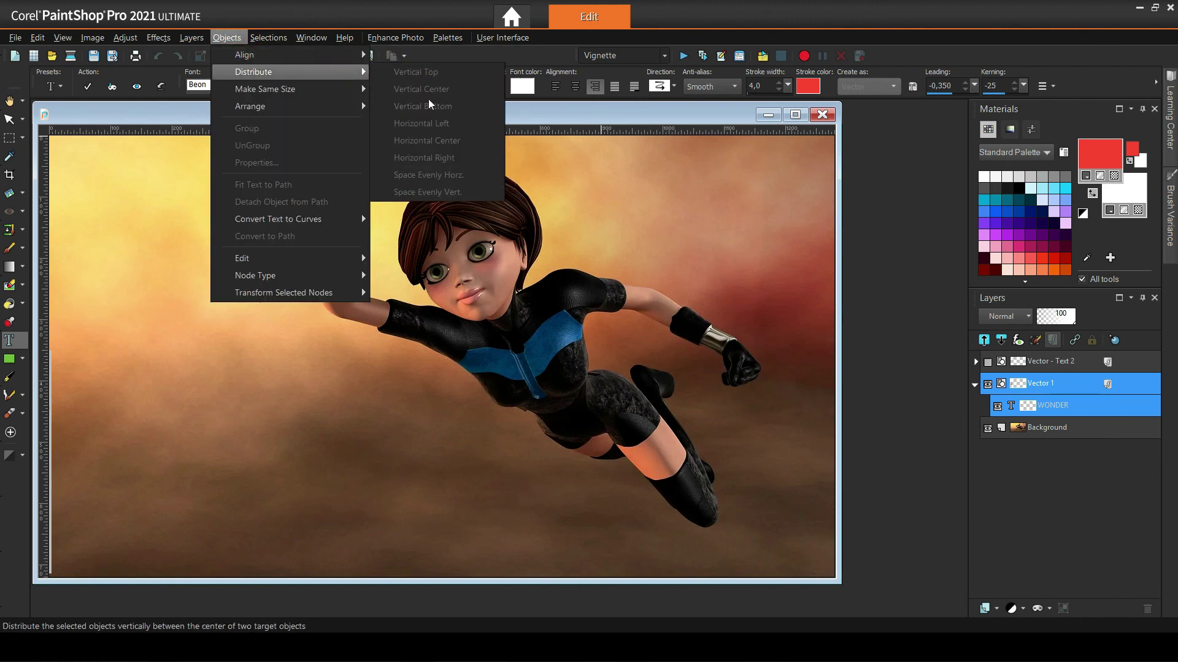
{"action": "left_click", "coordinate": [1031, 383]}
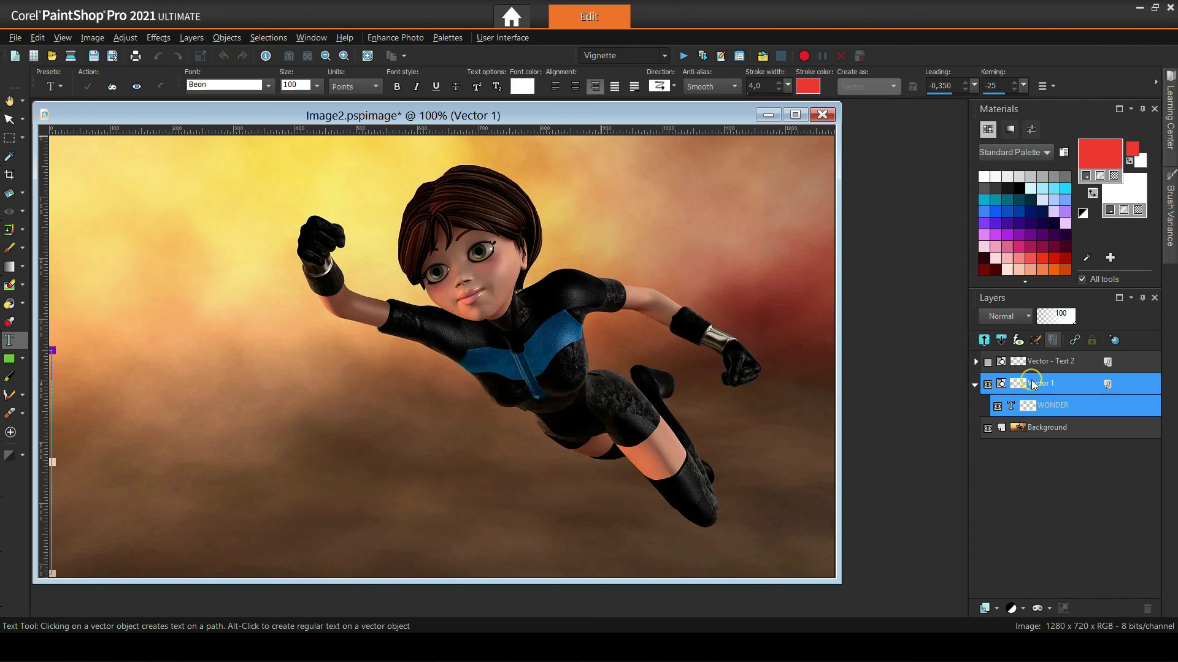
{"action": "left_click", "coordinate": [1031, 384]}
Try centring the right-aligned text horizontally in the canvas, and undo the alignment.
{"action": "left_click", "coordinate": [227, 37]}
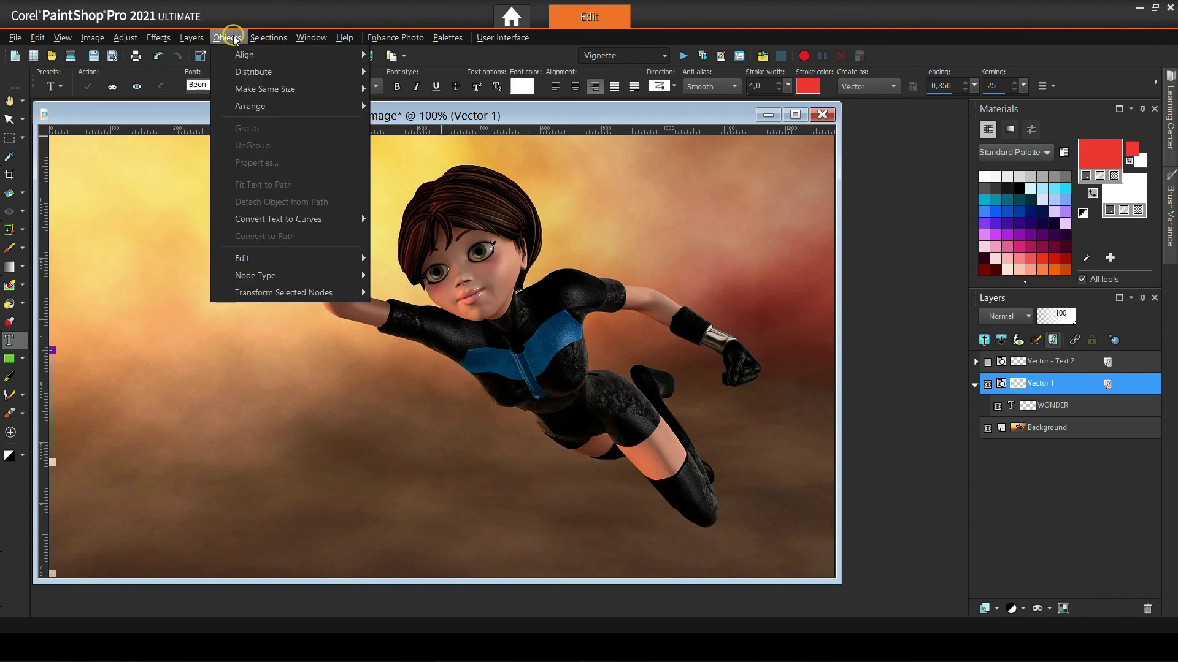
{"action": "mouse_move", "coordinate": [249, 55]}
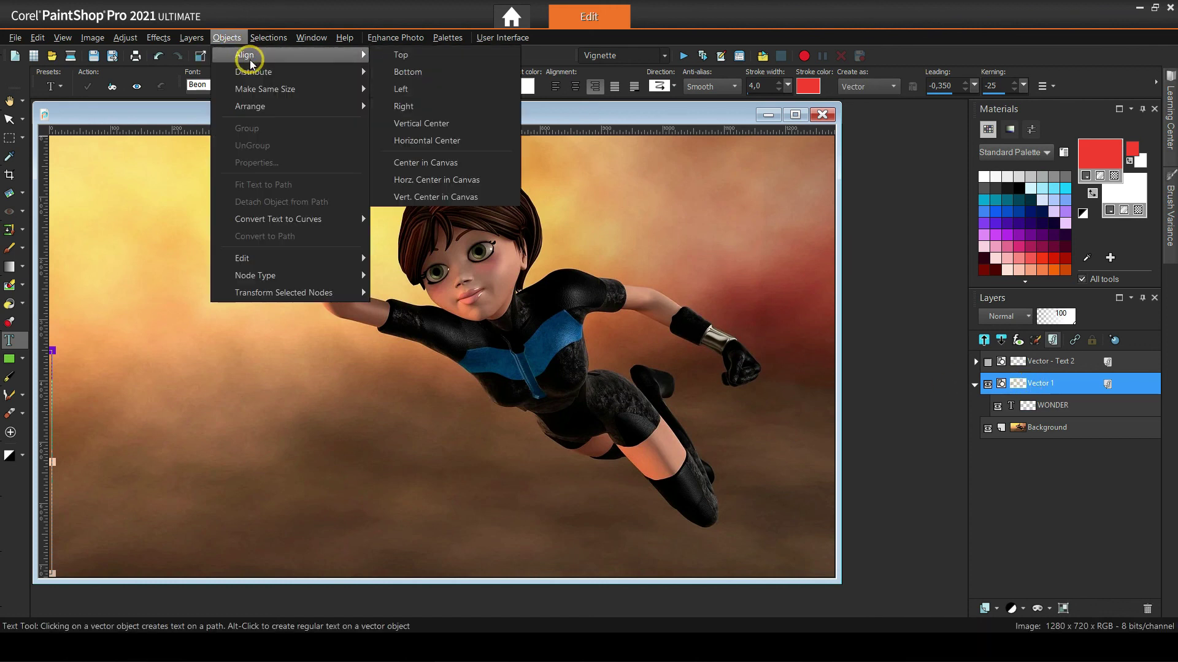
{"action": "left_click", "coordinate": [436, 179]}
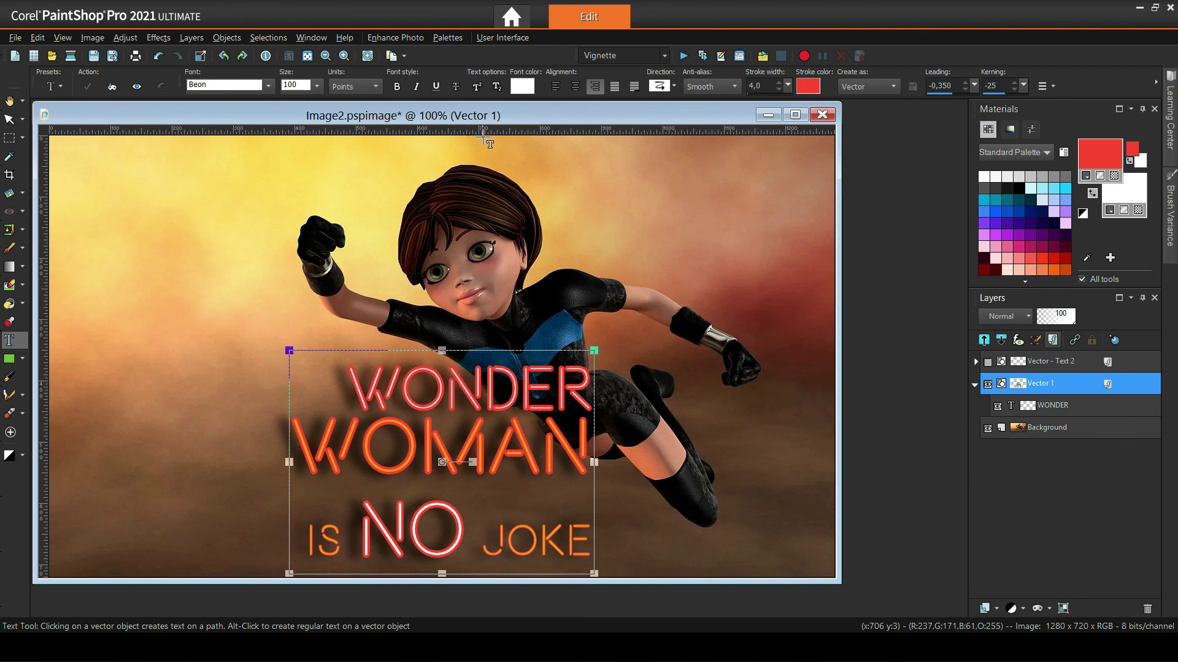
{"action": "left_click", "coordinate": [158, 55]}
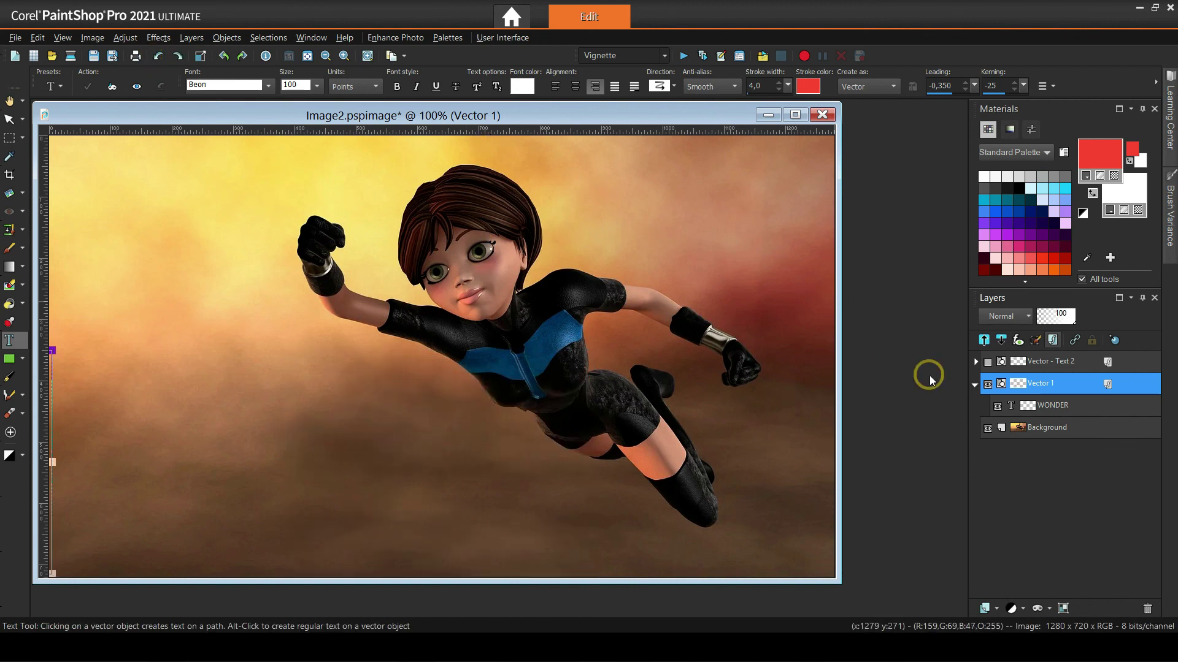
Select the off-canvas WONDER text object and move it back over the figure in the maximized image window, restoring the window.
{"action": "left_click", "coordinate": [1023, 406]}
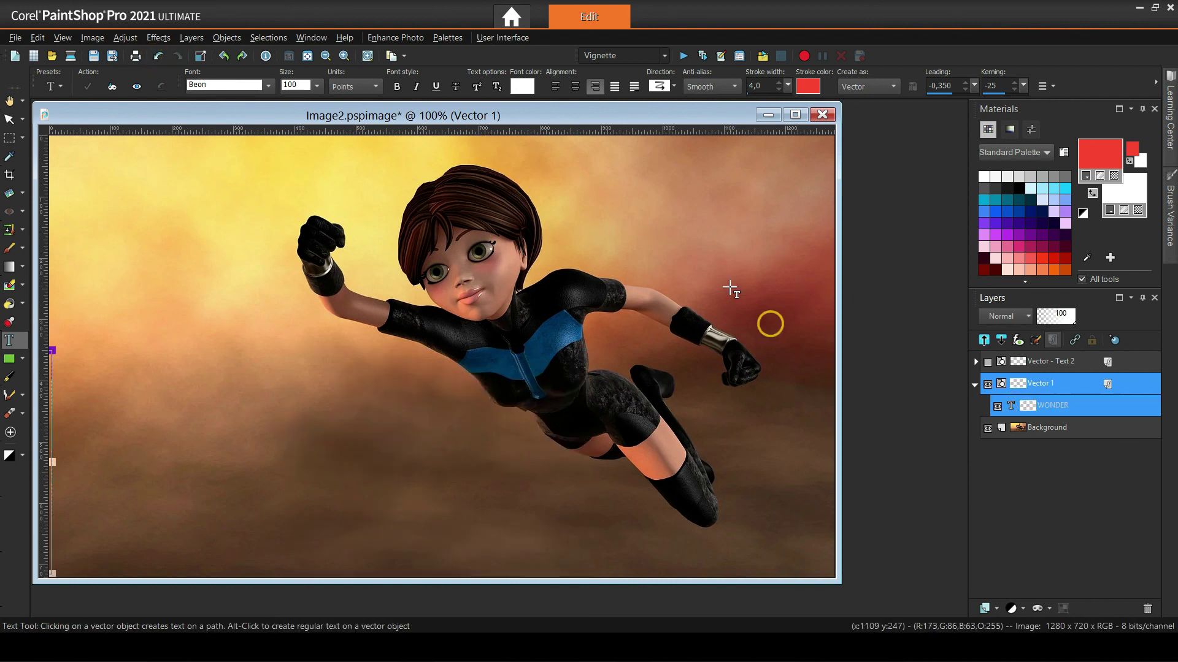
{"action": "left_click", "coordinate": [796, 114]}
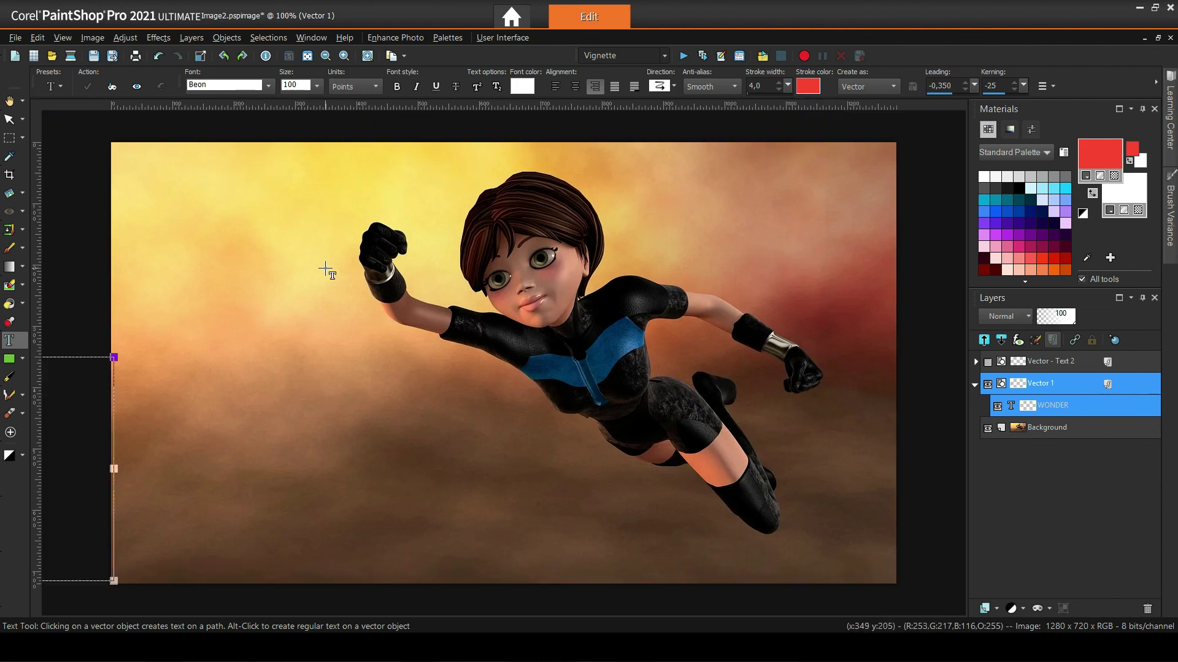
{"action": "scroll", "coordinate": [326, 270], "scroll_direction": "down", "scroll_amount": 2}
{"action": "left_click_drag", "start_coordinate": [177, 426], "coordinate": [498, 402]}
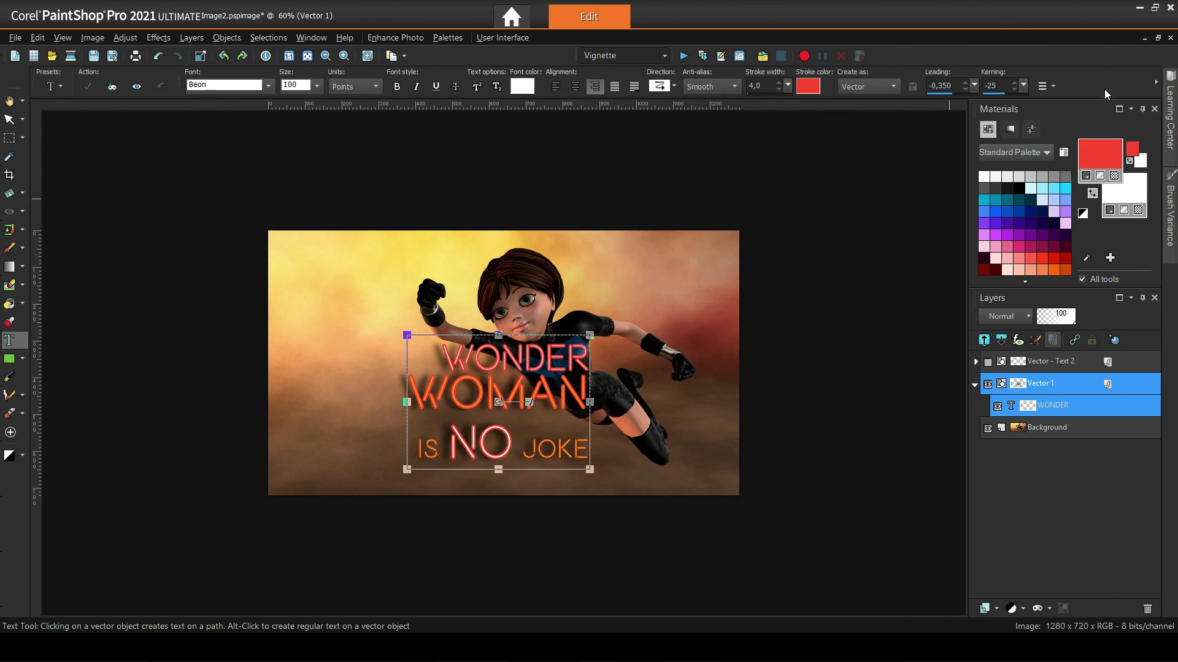
{"action": "left_click", "coordinate": [1157, 38]}
{"action": "scroll", "coordinate": [416, 314], "scroll_direction": "up", "scroll_amount": 2}
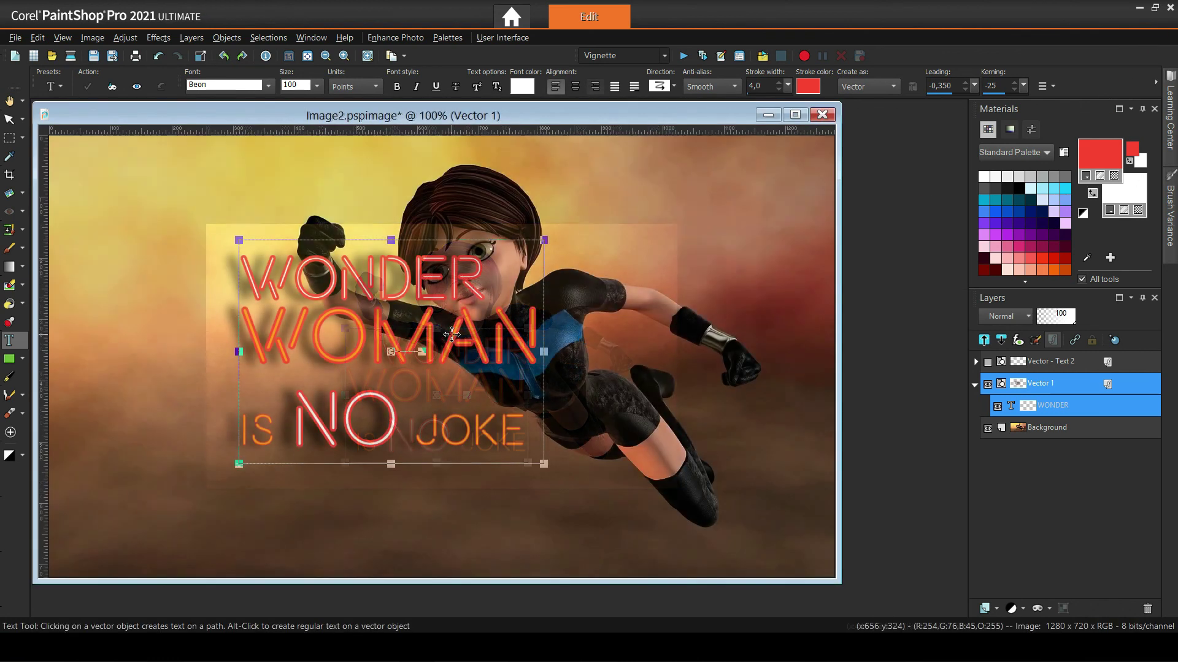
Edit the text to try right alignment on WONDER and centre alignment on IS NO JOKE, and cancel the edits.
{"action": "right_click", "coordinate": [1058, 416]}
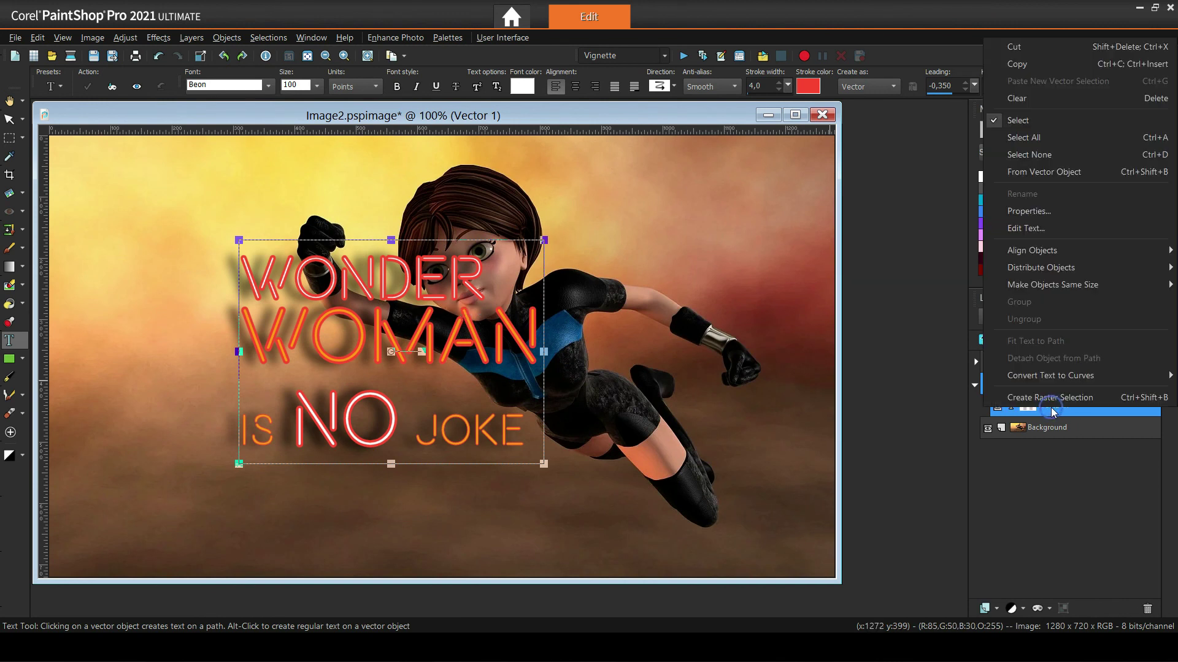
{"action": "left_click", "coordinate": [1038, 227]}
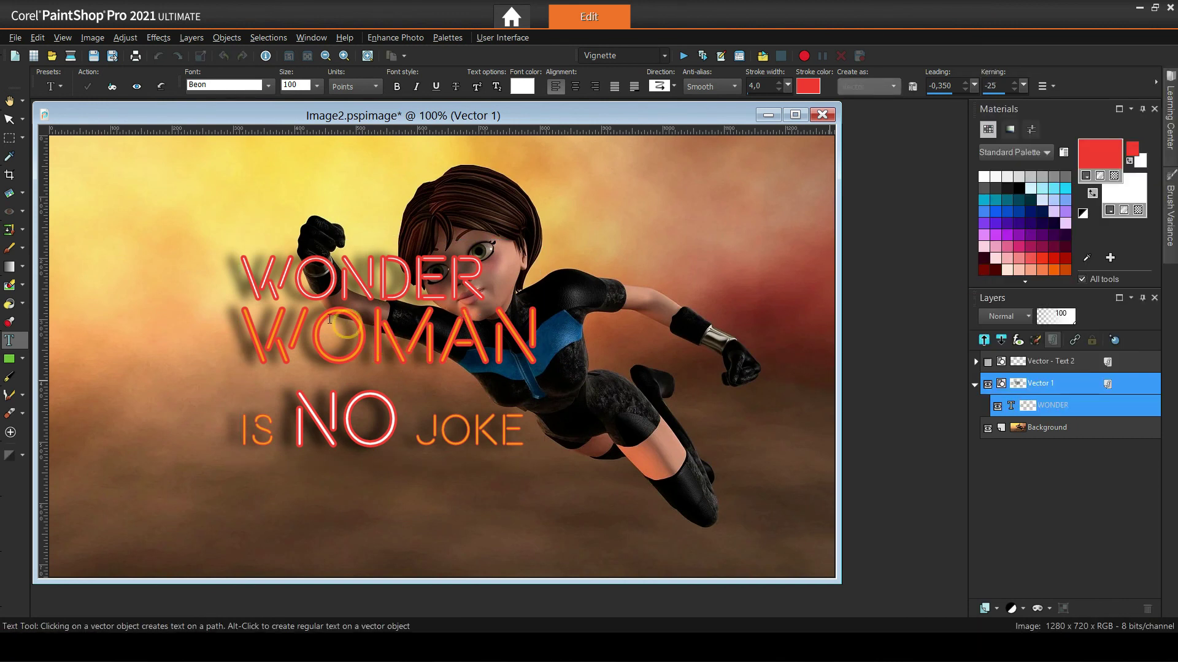
{"action": "left_click_drag", "start_coordinate": [252, 267], "coordinate": [490, 273]}
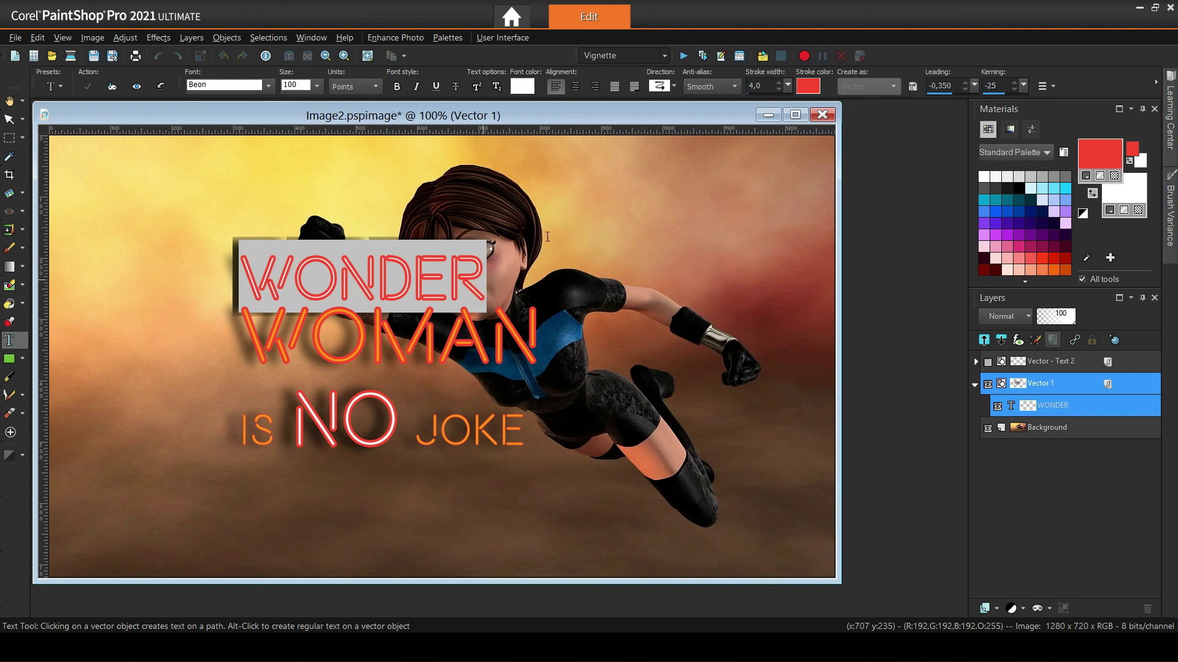
{"action": "left_click", "coordinate": [594, 88]}
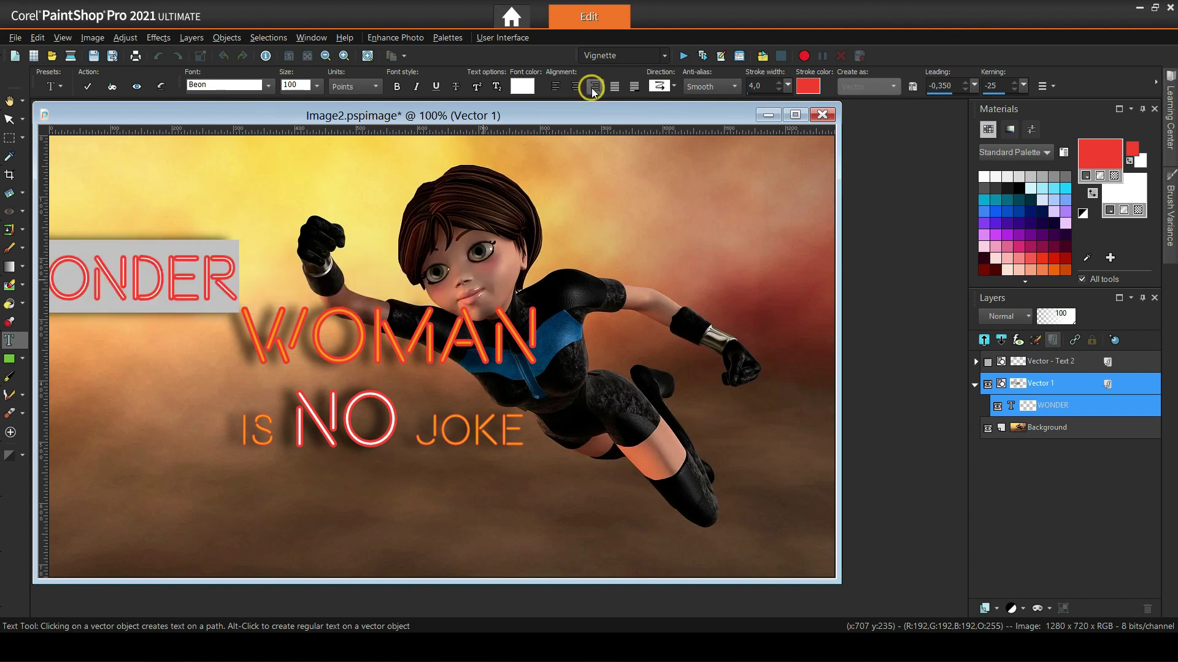
{"action": "left_click_drag", "start_coordinate": [247, 429], "coordinate": [558, 434]}
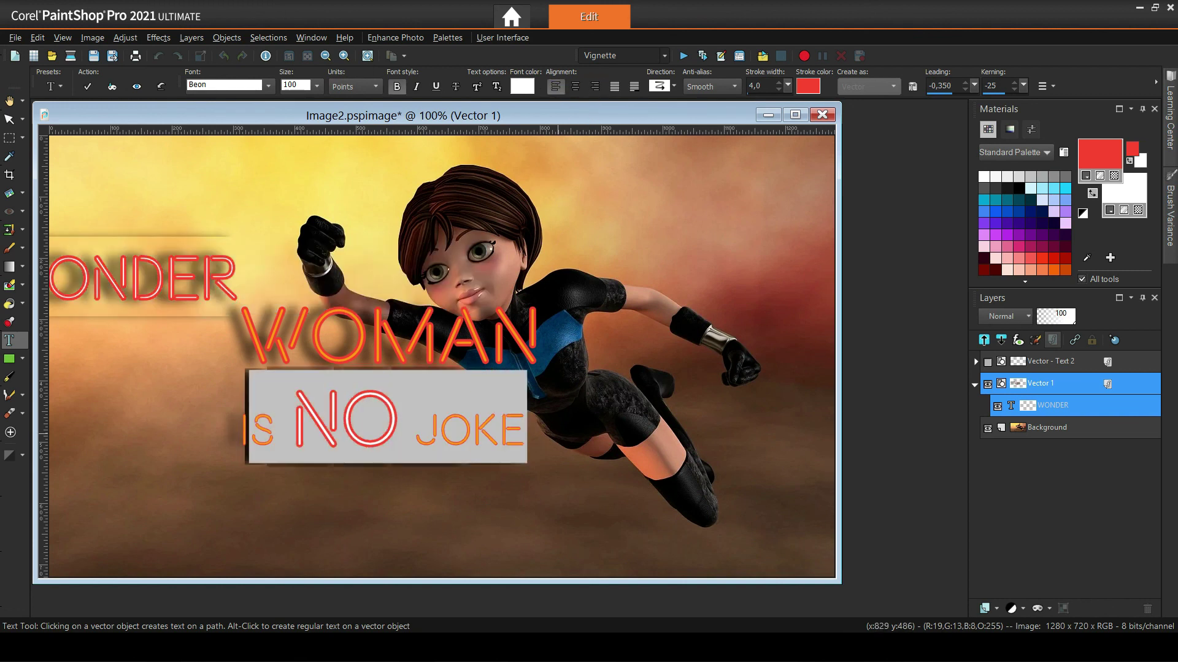
{"action": "left_click", "coordinate": [575, 87]}
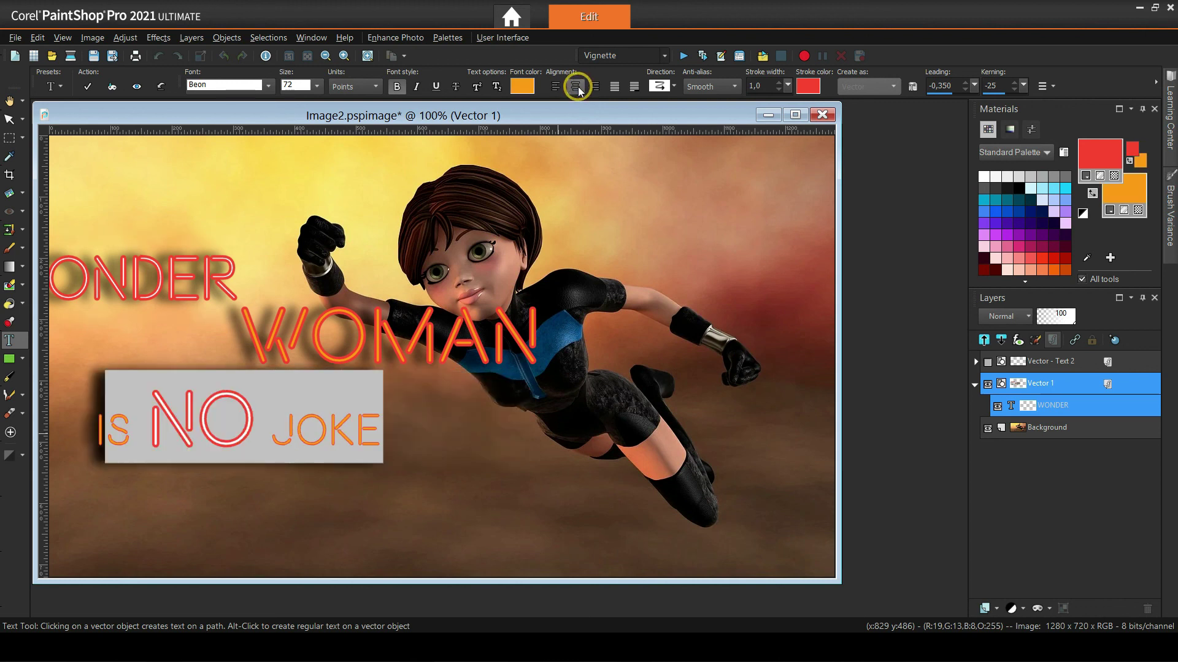
{"action": "left_click", "coordinate": [161, 87]}
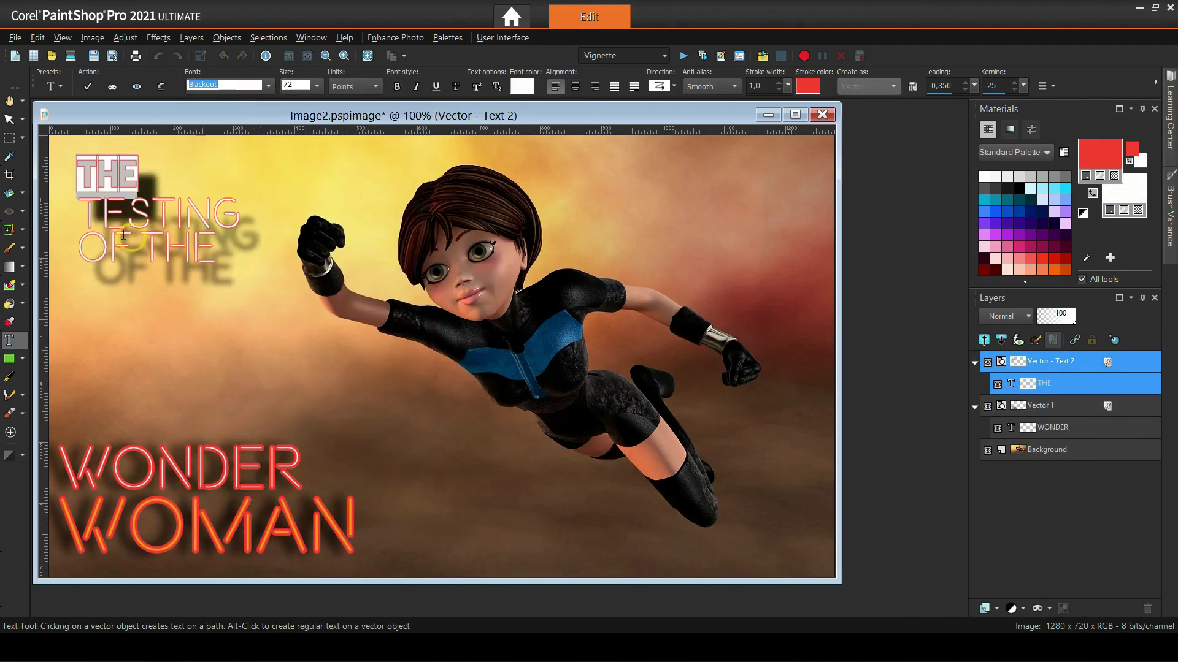
Change the font of OF THE in the image's upper-left text to Blackout.
{"action": "left_click", "coordinate": [267, 86]}
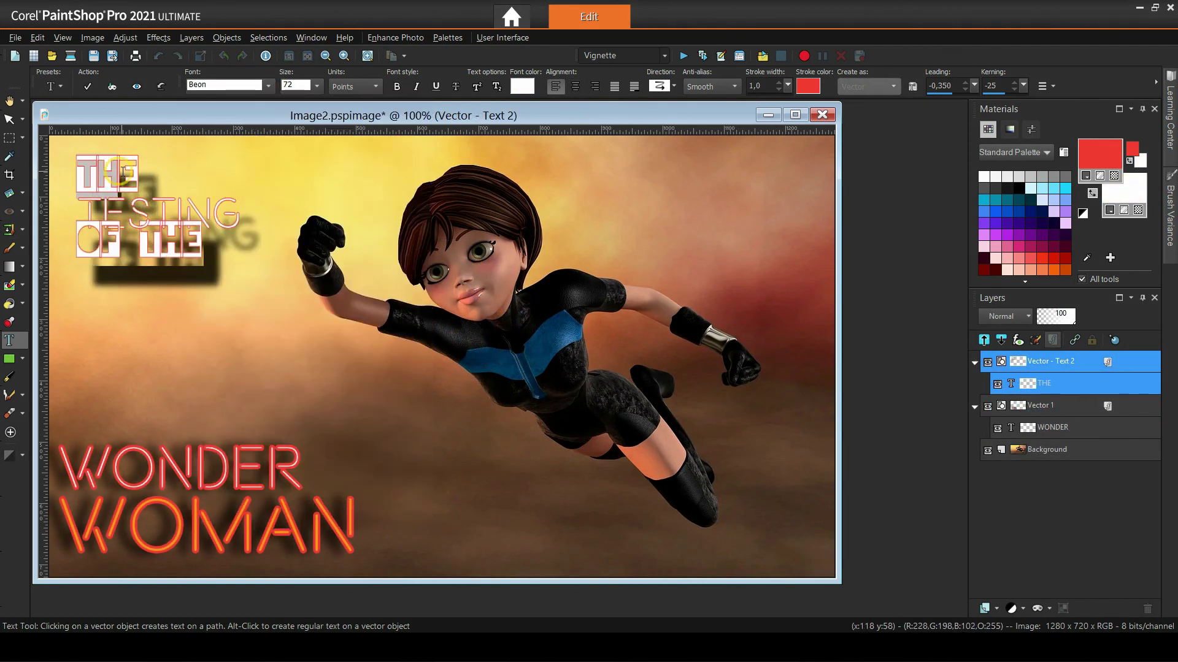